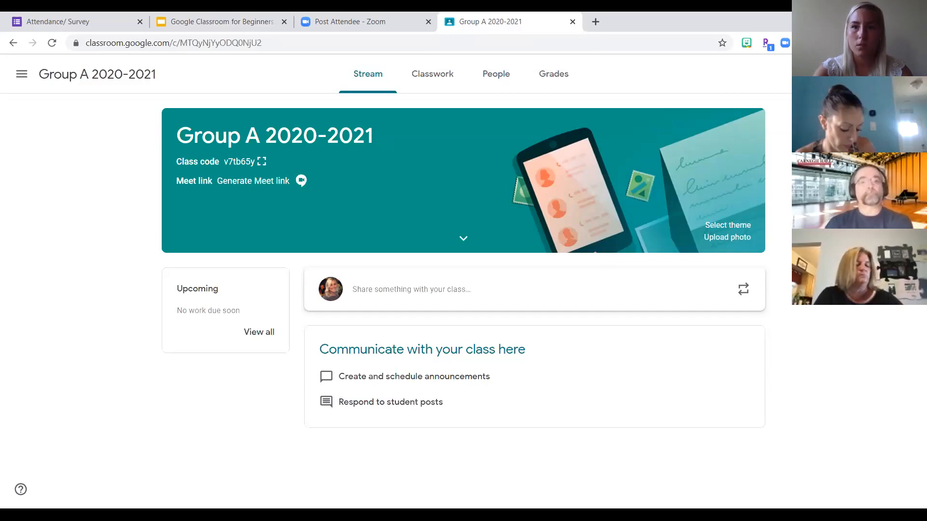
# - Open the class settings for Group A 2020-2021 and view the class code options in the General section
pyautogui.click(846, 74)
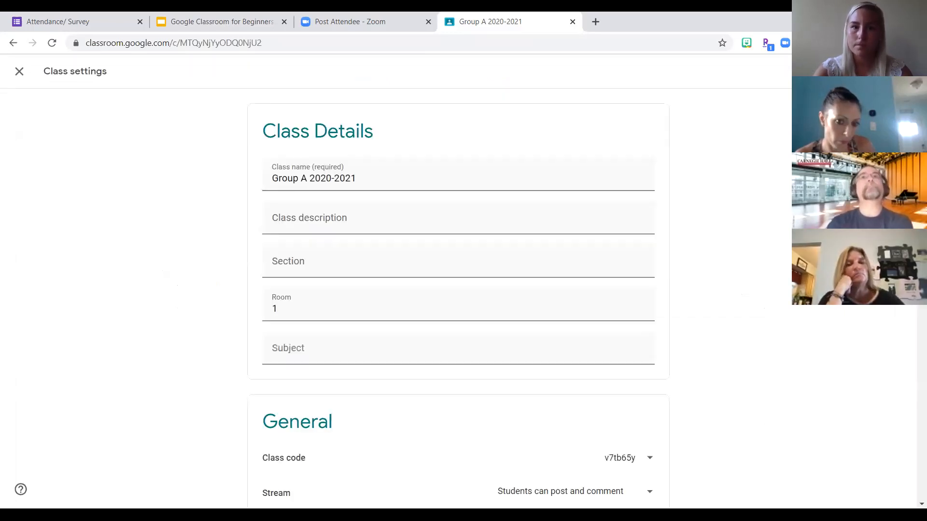
pyautogui.scroll(-5, 711, 234)
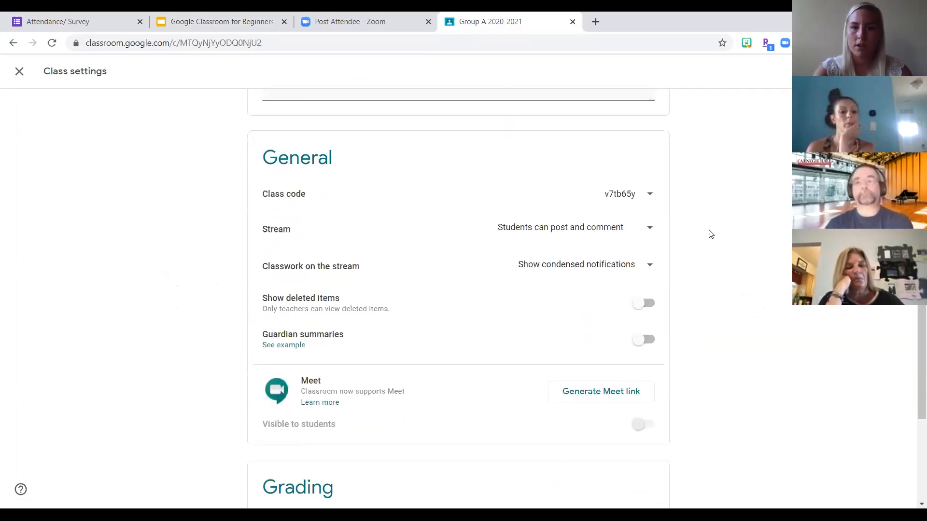
pyautogui.click(237, 30)
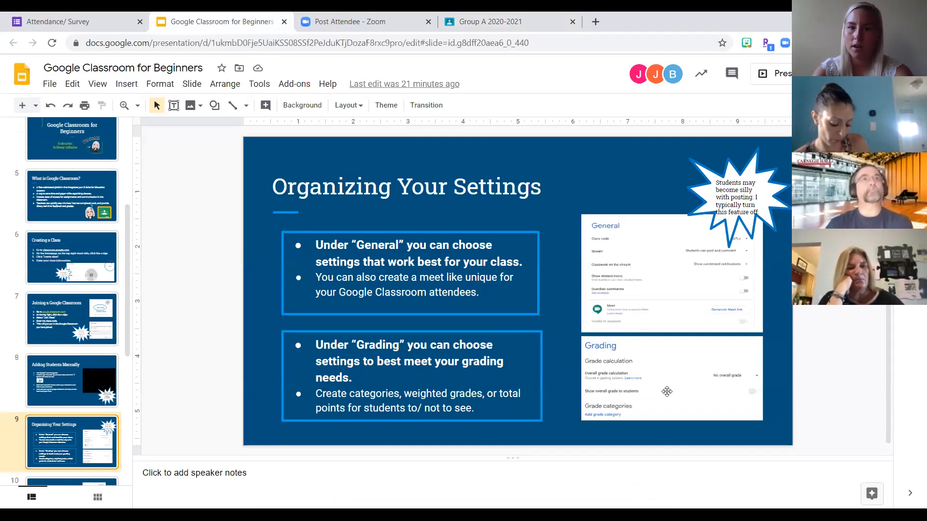
pyautogui.click(510, 28)
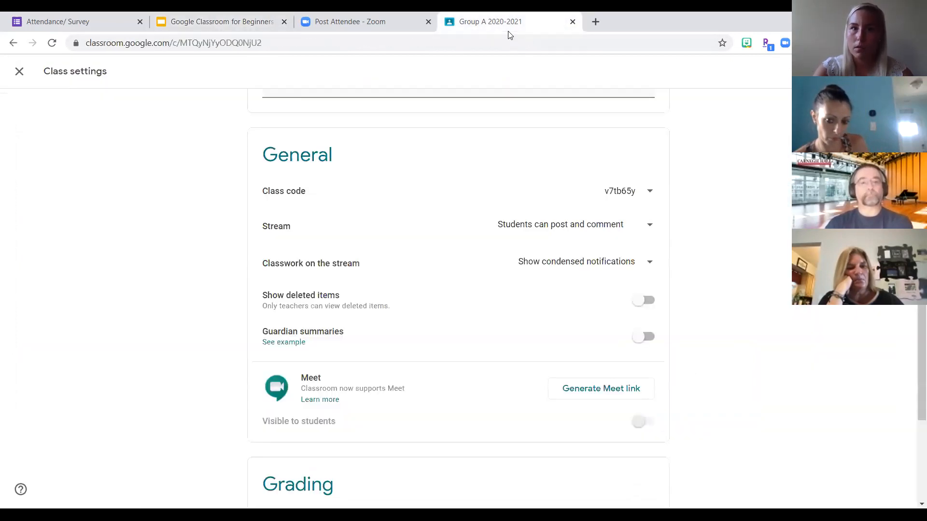
pyautogui.click(647, 198)
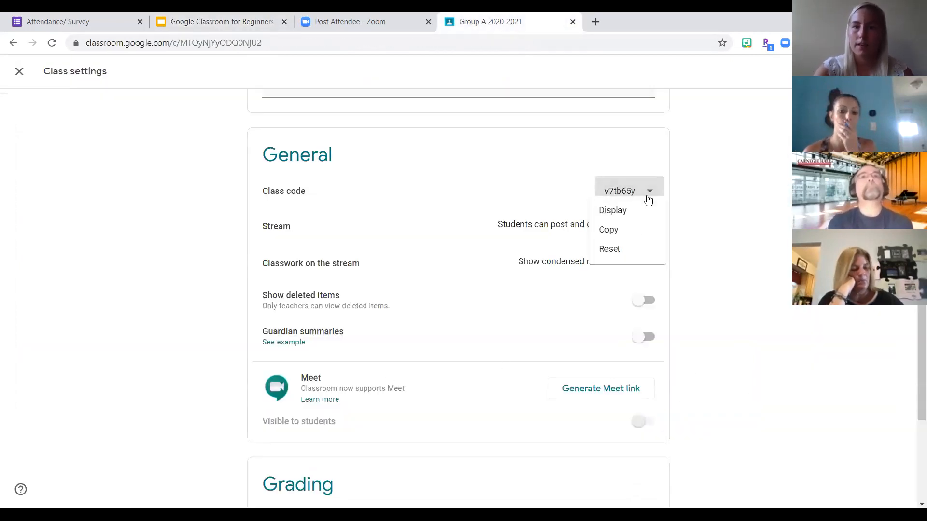
pyautogui.click(721, 196)
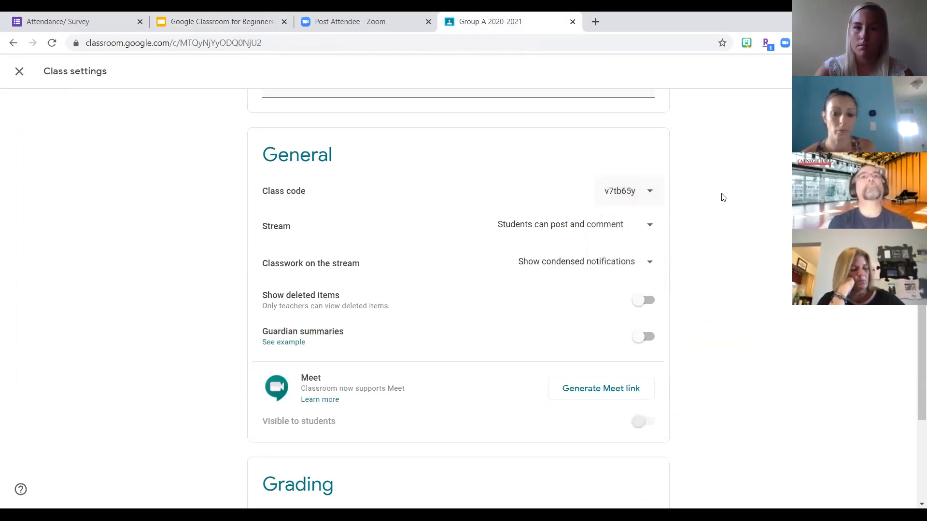
# - Set Stream to "Only teachers can post or comment" and choose "Show condensed notifications" for classwork on the stream
pyautogui.click(645, 228)
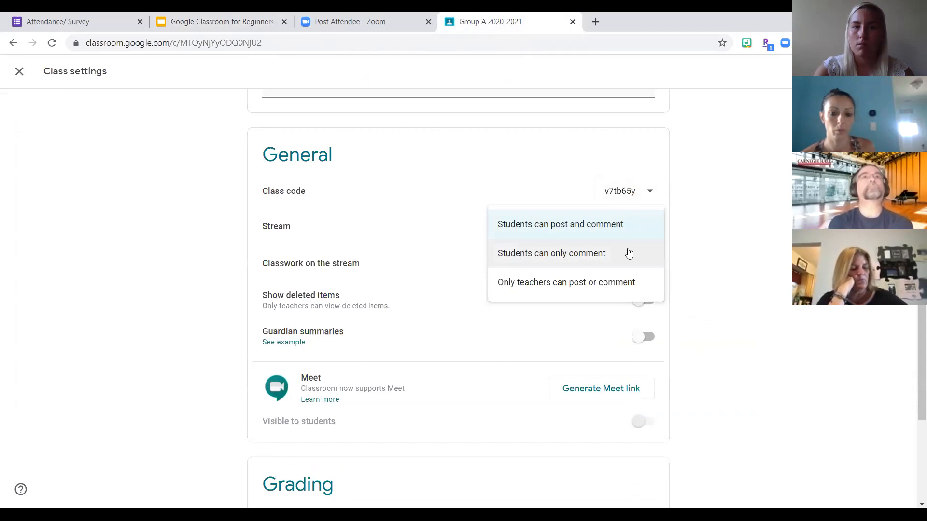
pyautogui.click(555, 283)
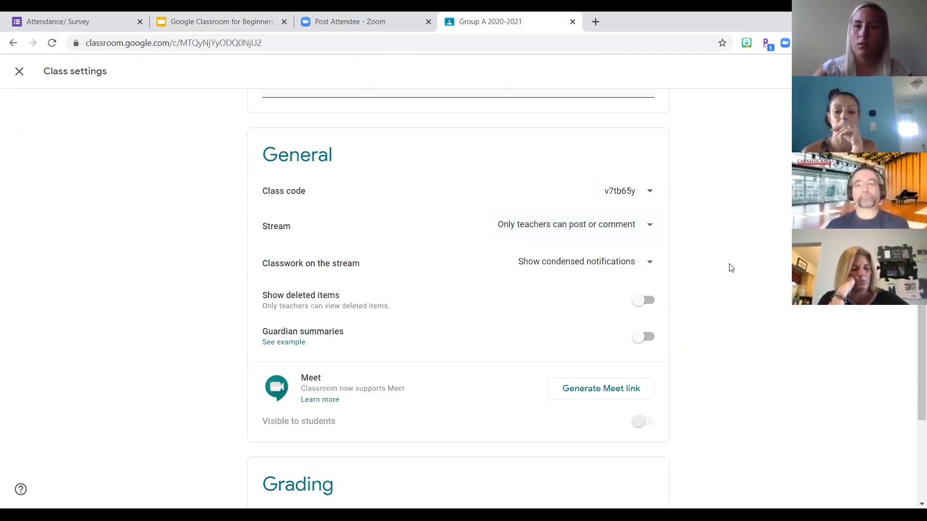
pyautogui.scroll(-2, 731, 269)
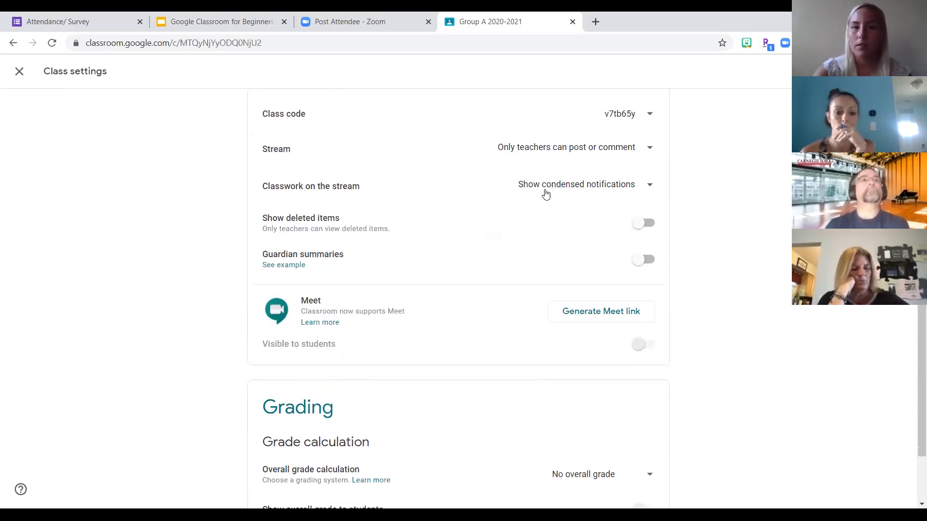
pyautogui.click(570, 193)
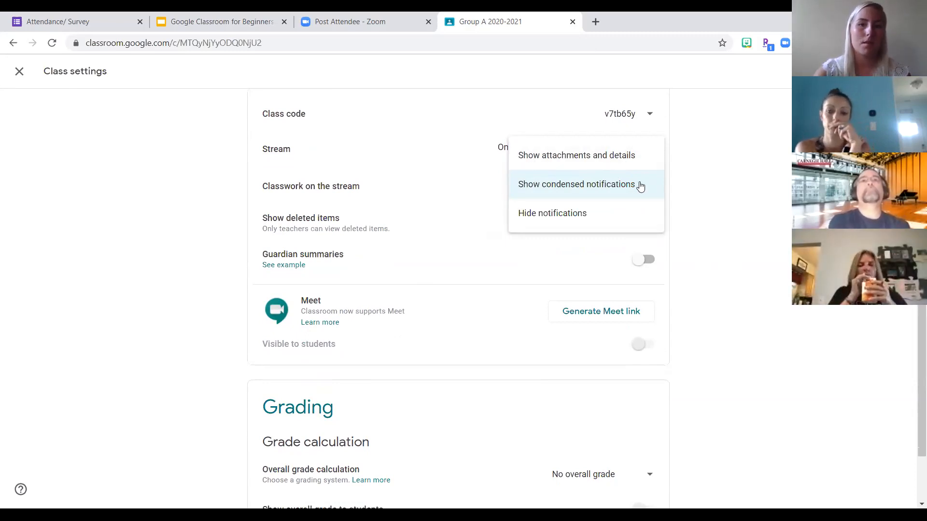
pyautogui.click(598, 188)
# - Review the overall grade calculation options in the Grading section without choosing a different one
pyautogui.scroll(-1, 724, 264)
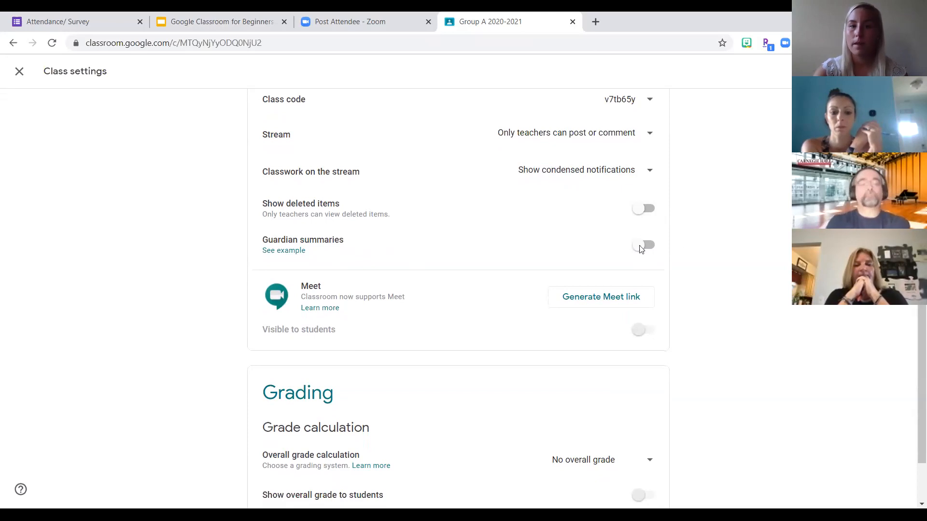
pyautogui.scroll(-1, 752, 286)
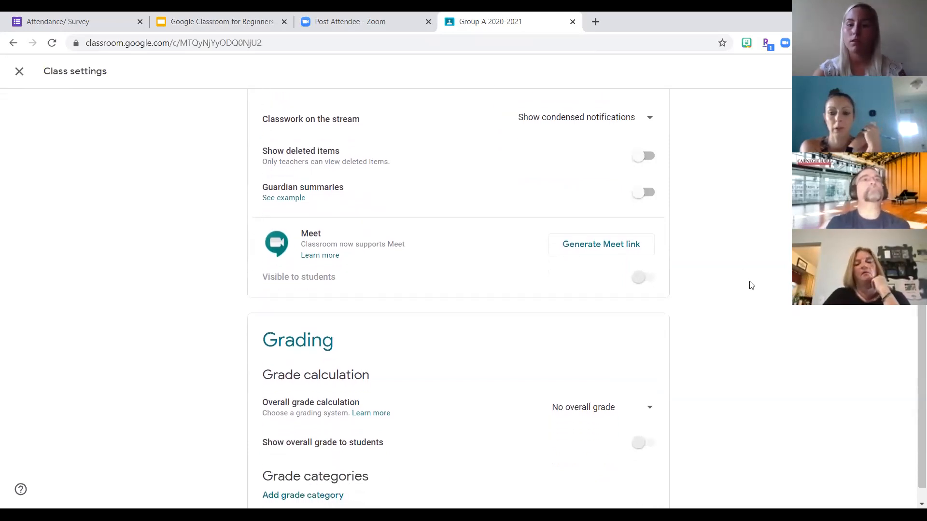
pyautogui.scroll(-1, 752, 285)
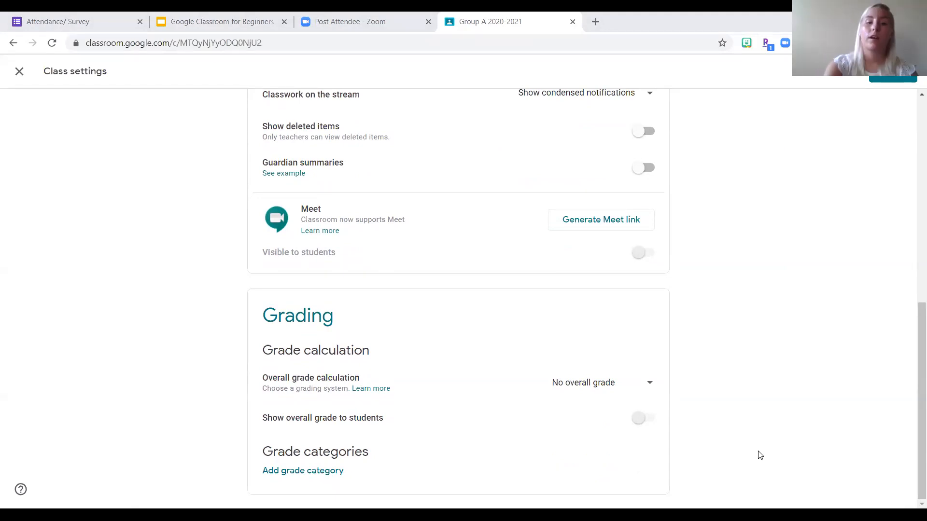
pyautogui.click(588, 387)
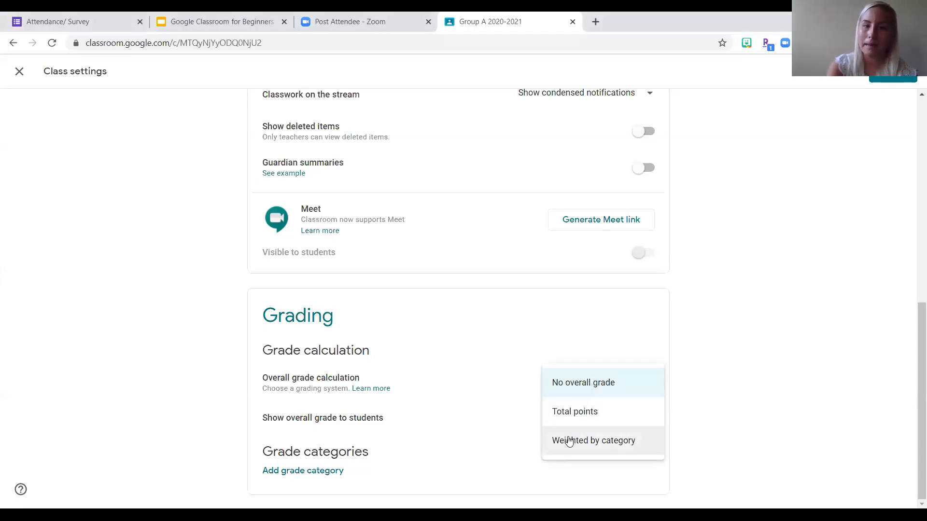
pyautogui.click(694, 388)
pyautogui.click(581, 383)
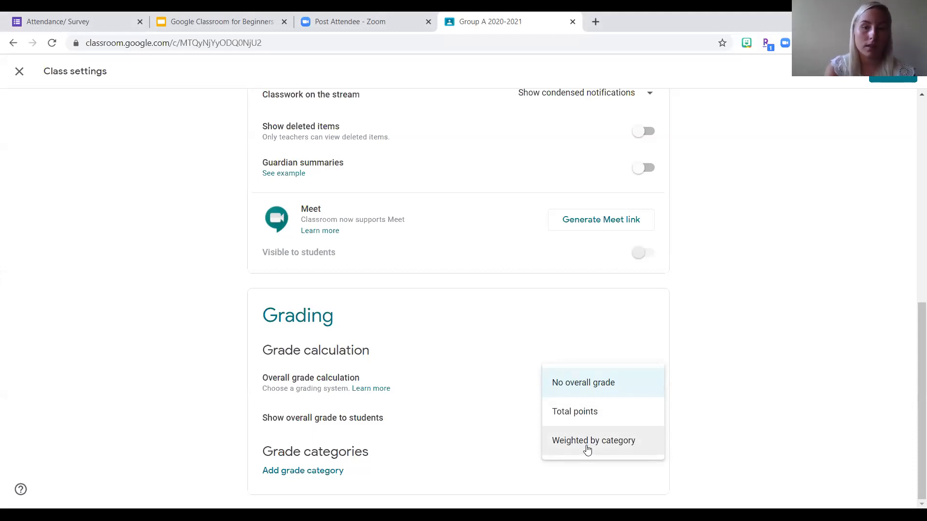
pyautogui.click(170, 405)
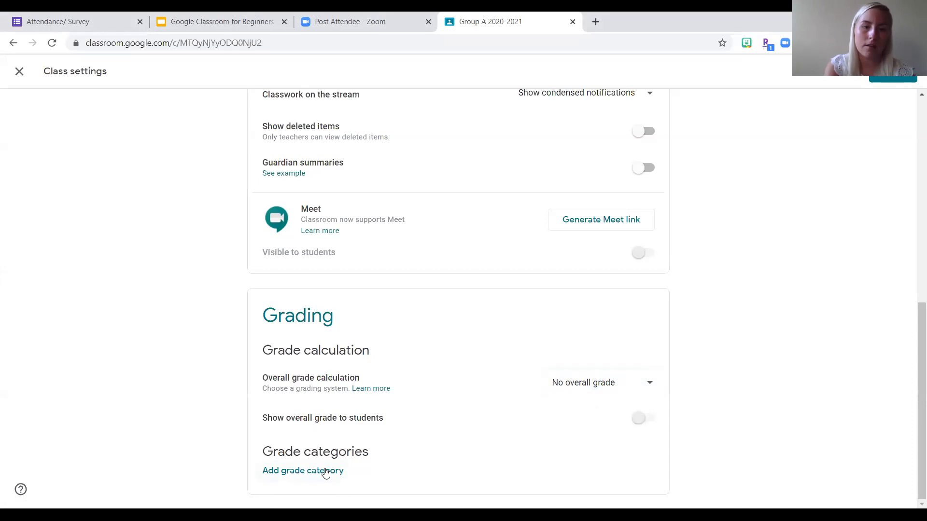
# - Save the class settings
pyautogui.scroll(9, 864, 249)
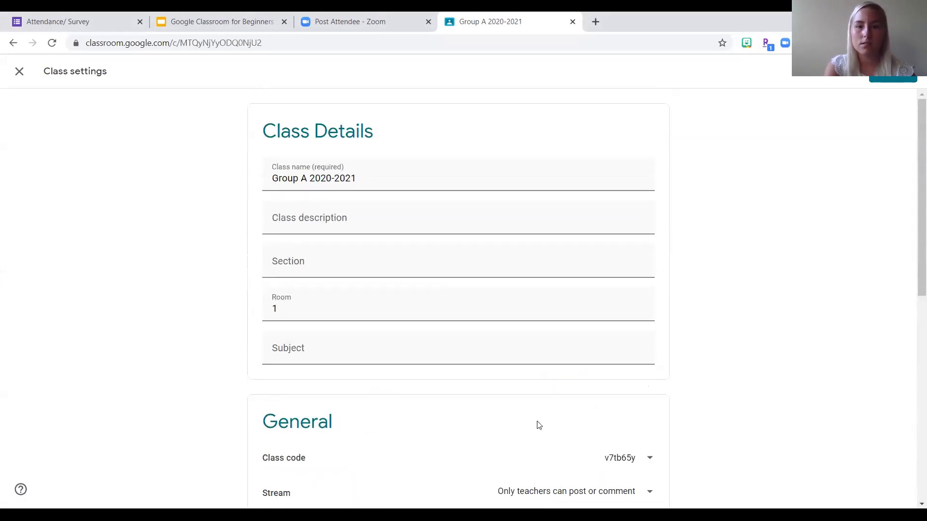
pyautogui.click(897, 78)
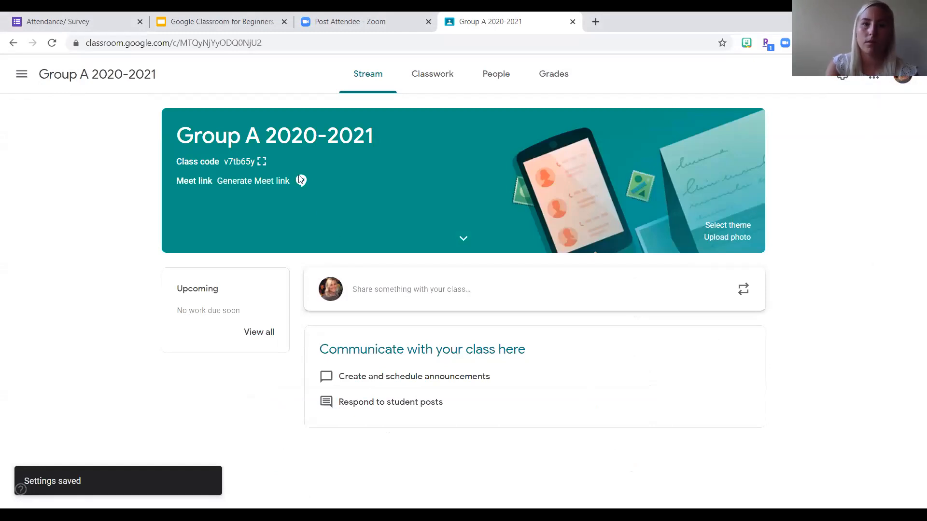
# - Apply the blue magnet-and-rocket theme from the Math & Science gallery to the class
pyautogui.click(234, 30)
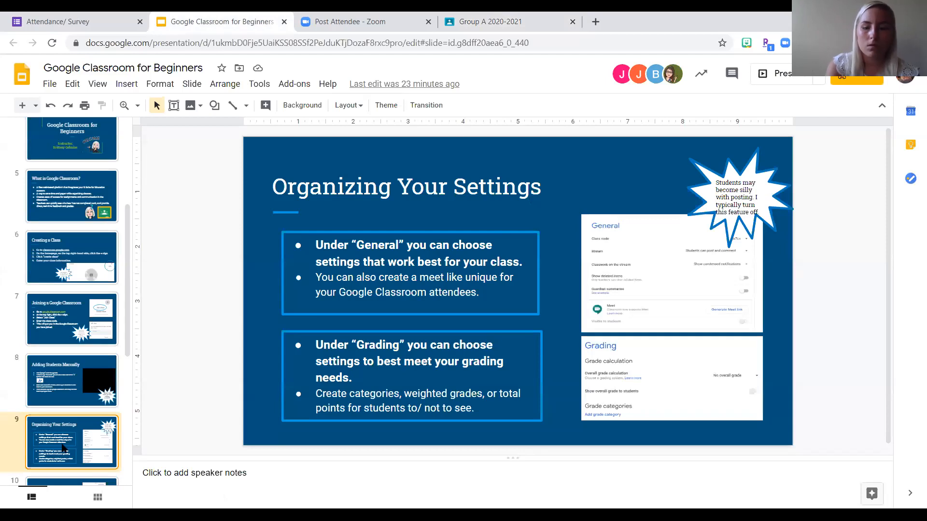
pyautogui.click(489, 30)
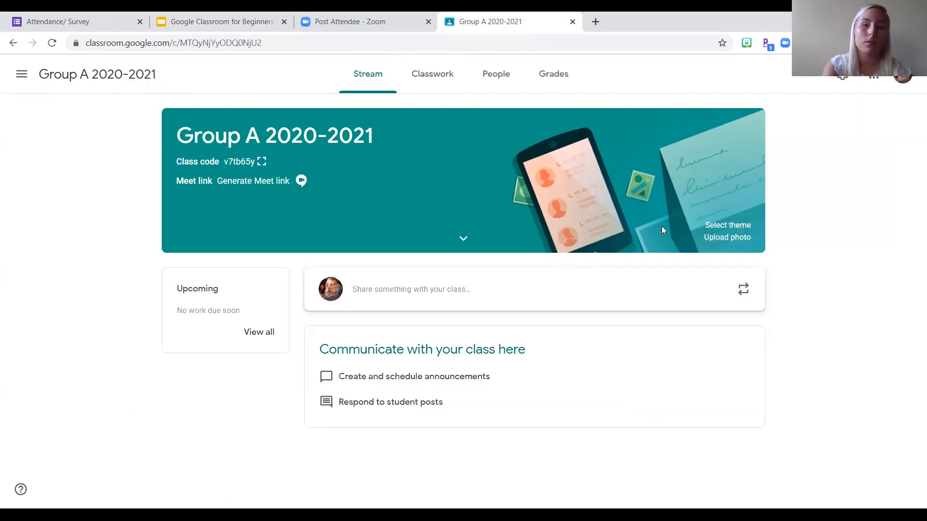
pyautogui.click(709, 226)
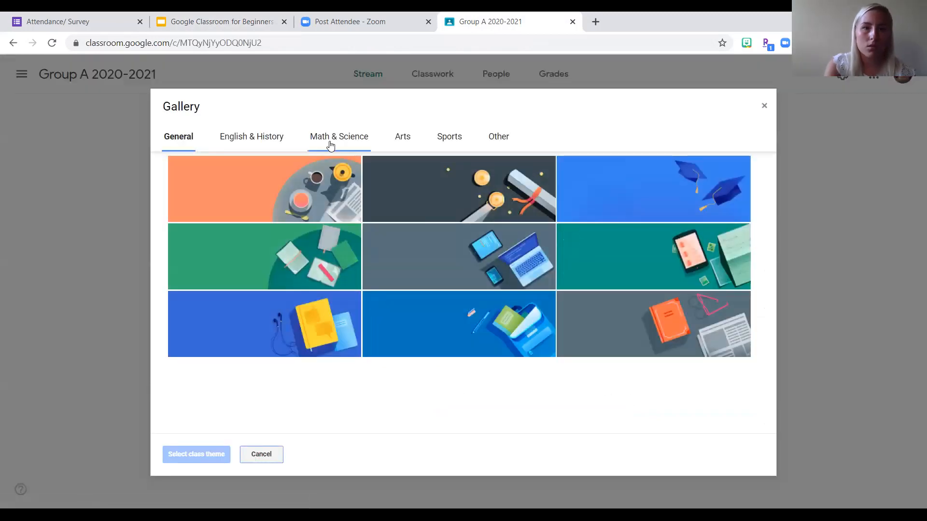
pyautogui.click(331, 143)
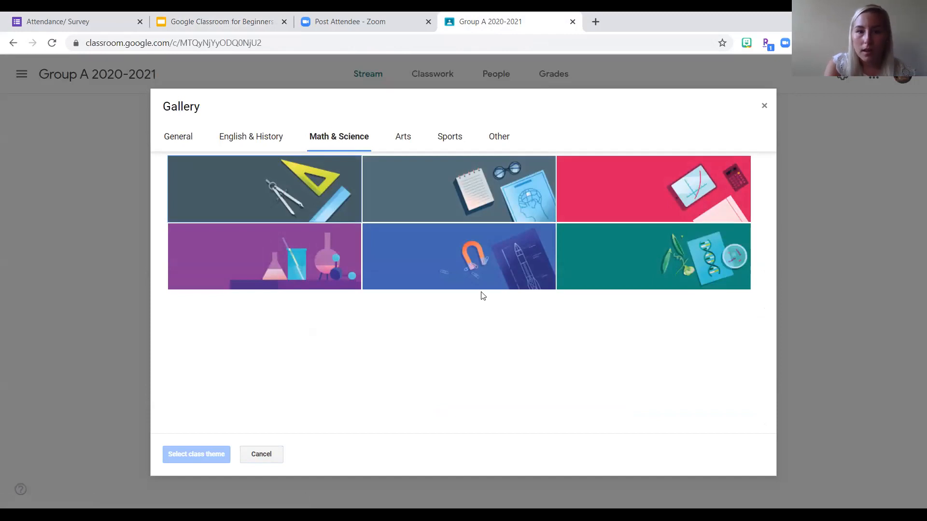
pyautogui.click(497, 275)
pyautogui.click(175, 455)
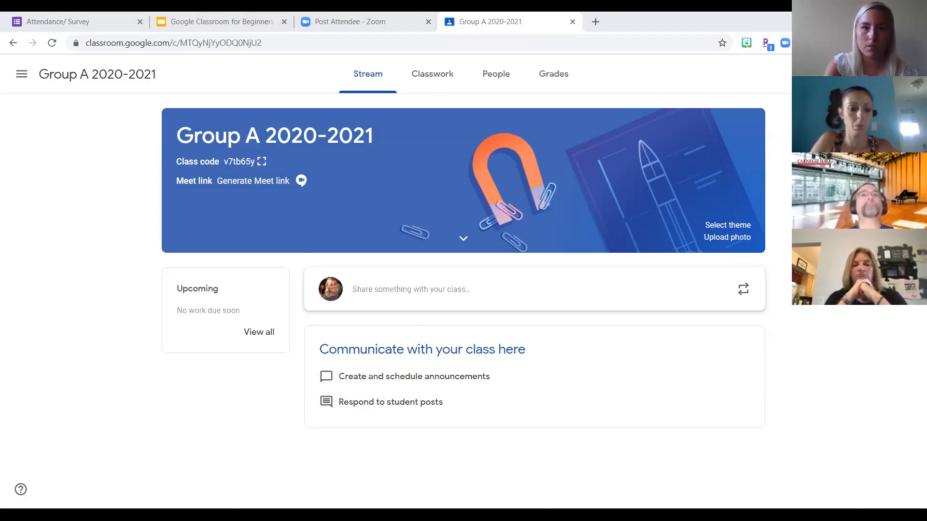
# - Generate a Meet link for the class in the General section of the class settings
pyautogui.click(845, 73)
pyautogui.scroll(-5, 606, 306)
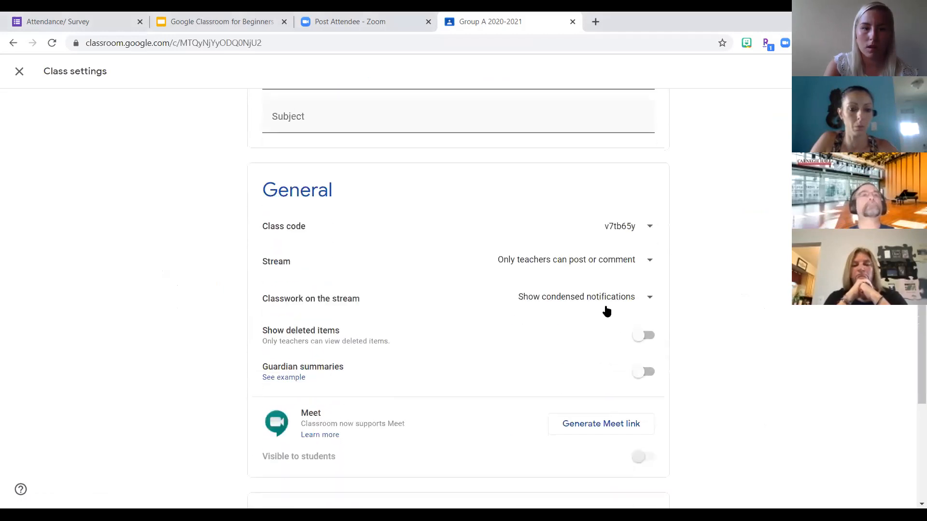
pyautogui.click(592, 426)
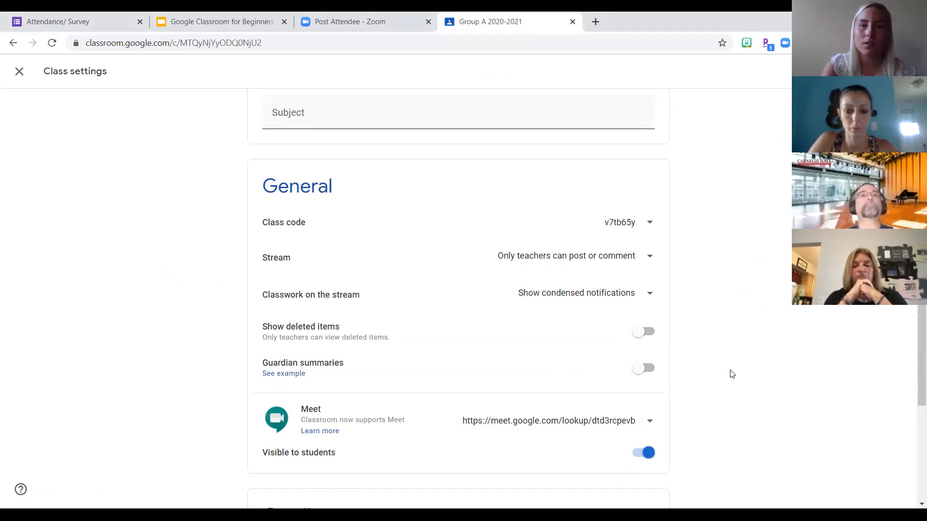
pyautogui.scroll(-1, 498, 475)
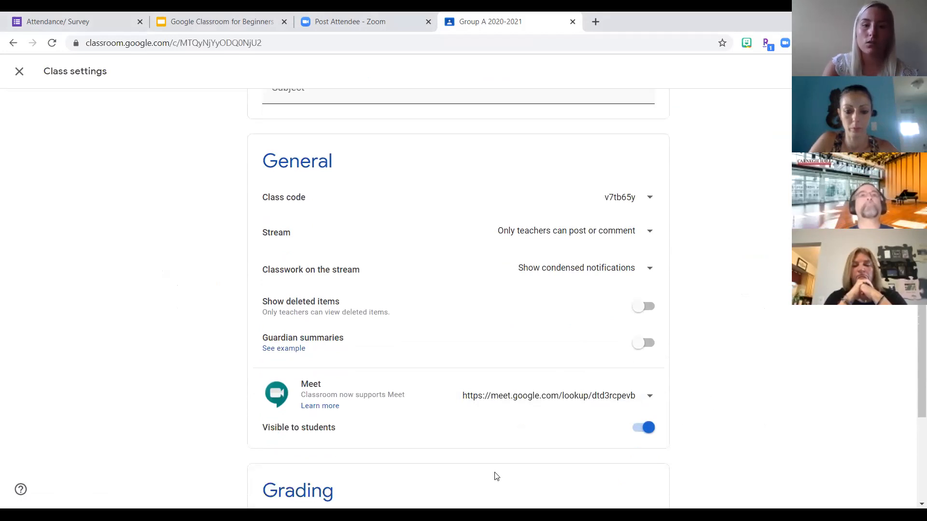
# - Switch to the "Google Classroom for Beginners" presentation in Google Slides and show the "Creating Topics" slide
pyautogui.scroll(1, 497, 476)
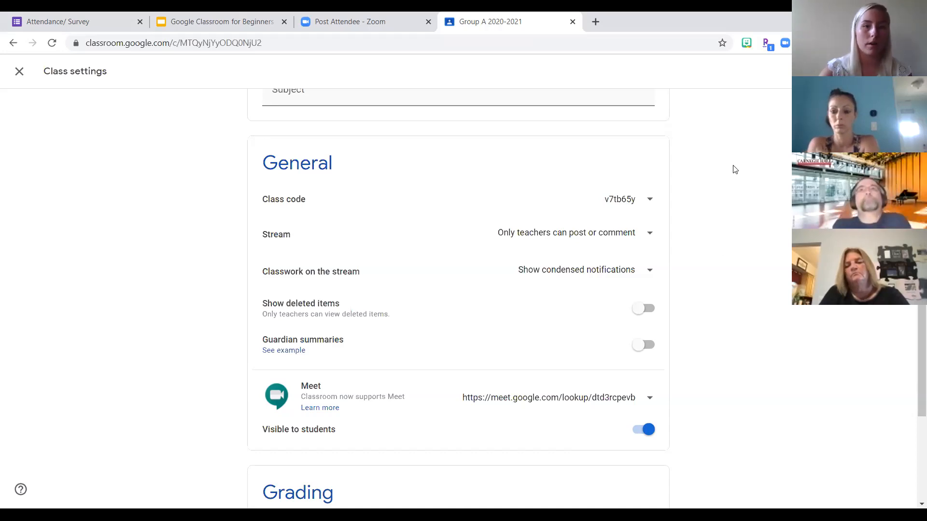
pyautogui.scroll(5, 171, 284)
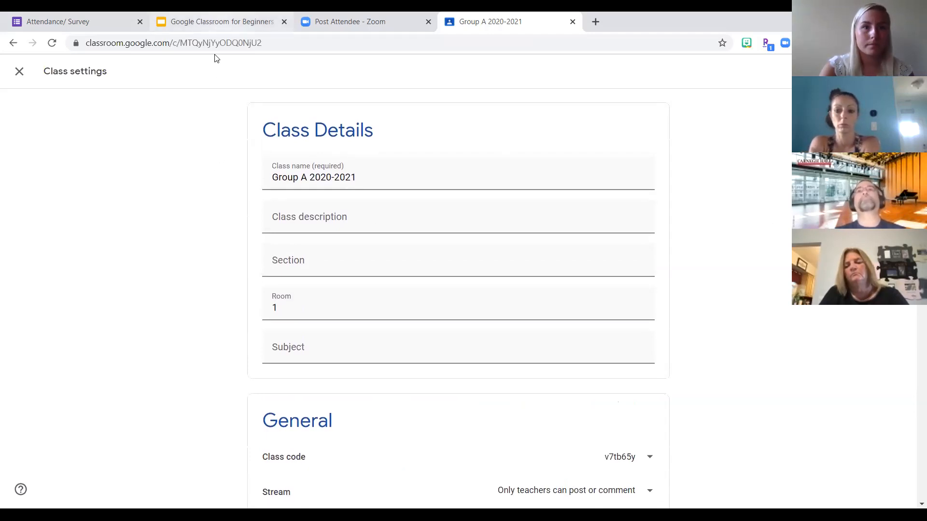
pyautogui.click(217, 21)
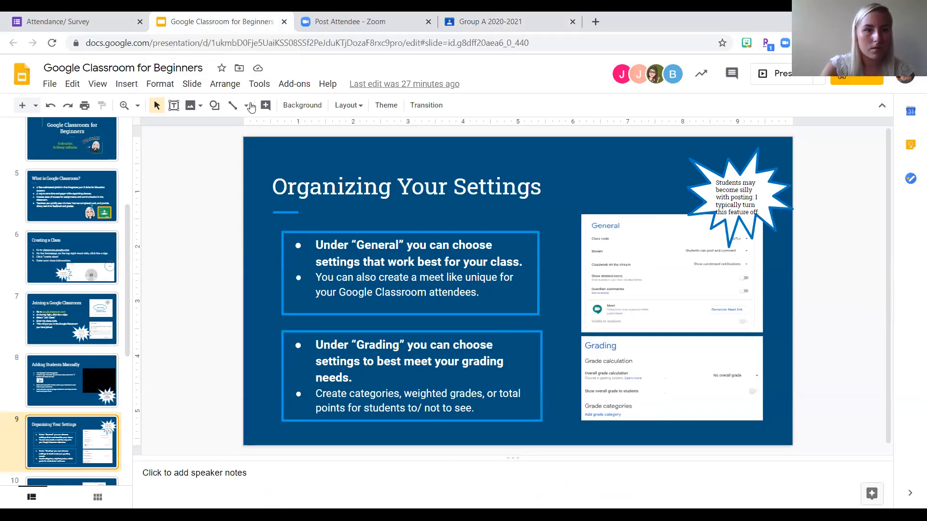
pyautogui.click(72, 481)
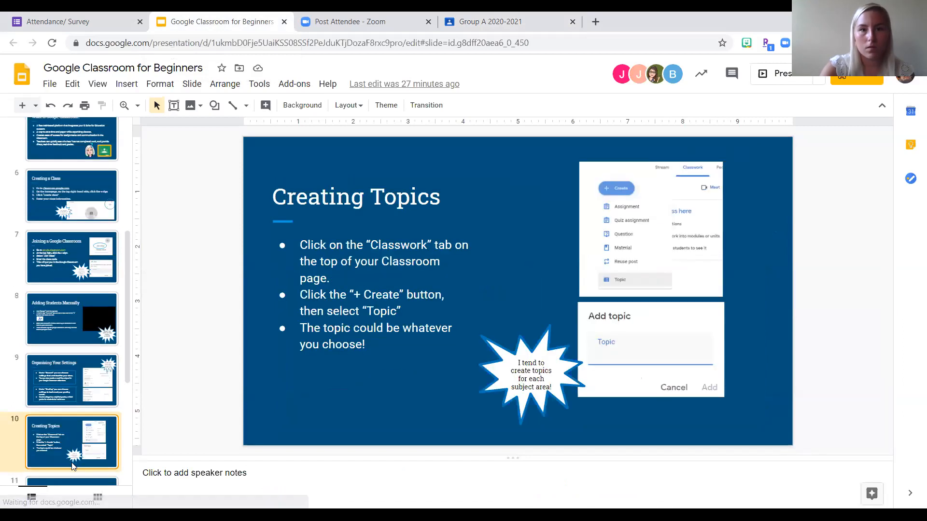
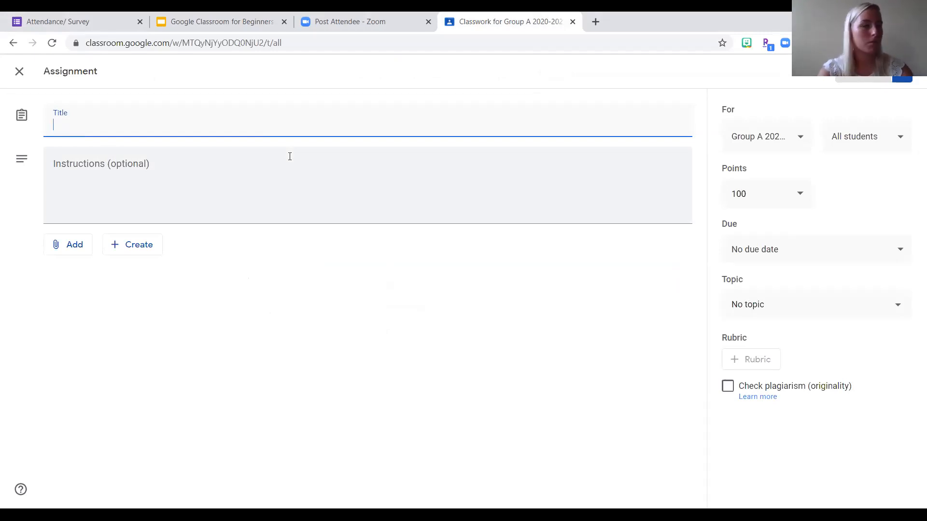
# - Title the assignment "Tech Tuesday" and enter the instructions "Follow along the slideshow."
pyautogui.write('Tech ')
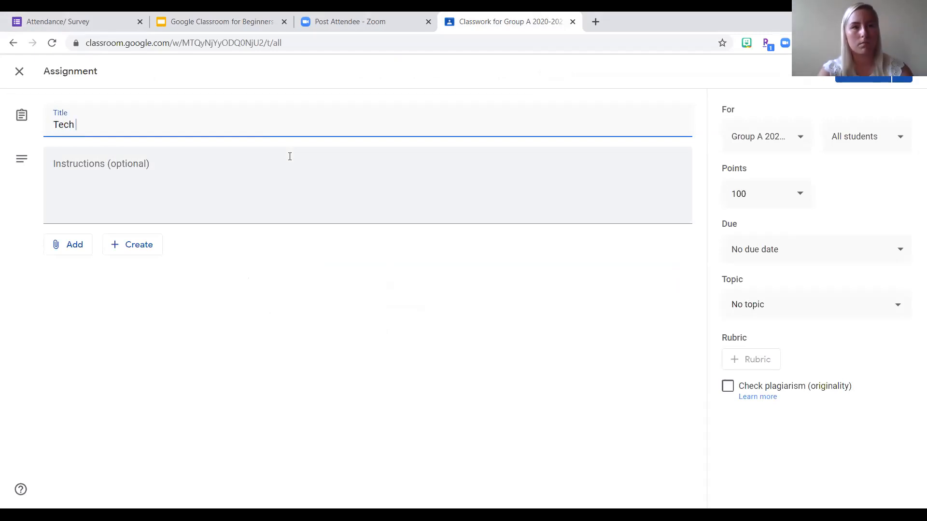
pyautogui.write('Tuesday')
pyautogui.click(239, 176)
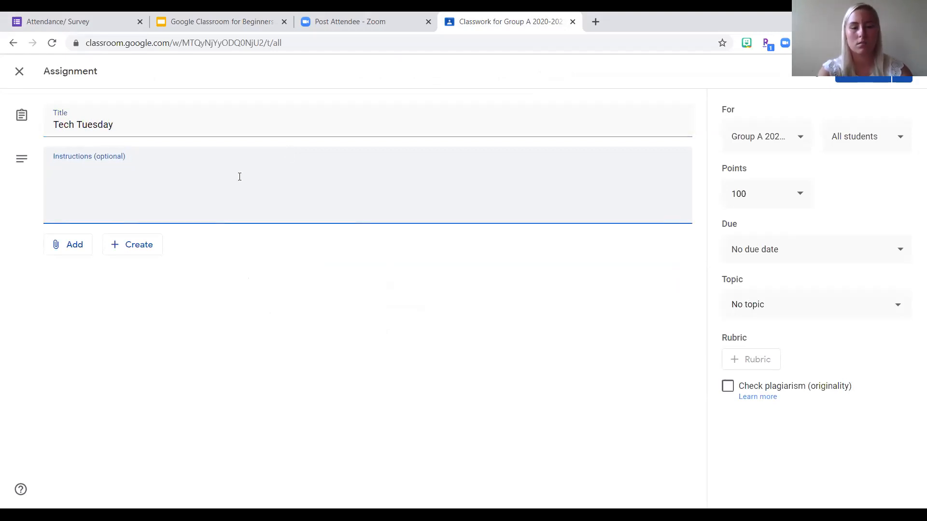
pyautogui.write('Follow a')
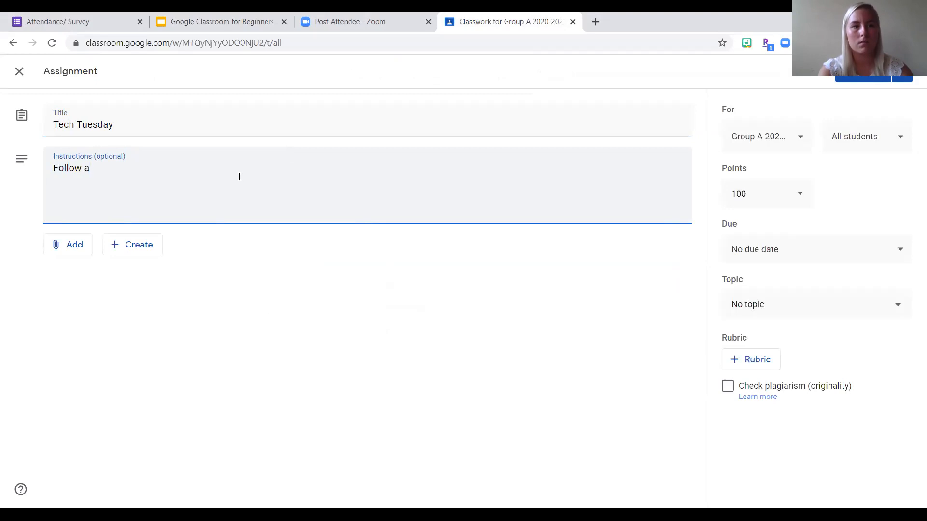
pyautogui.write('llong the slildes')
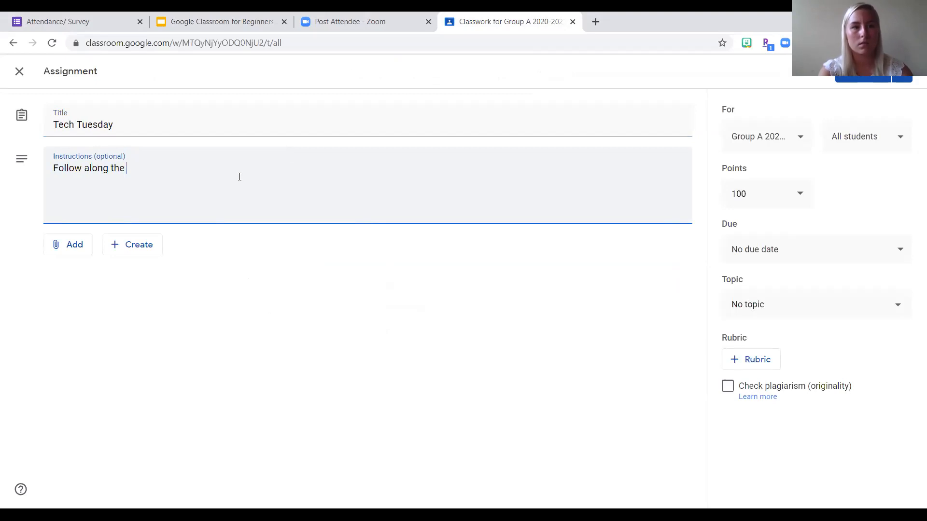
pyautogui.press('BackSpace')
pyautogui.press('BackSpace')
pyautogui.press('BackSpace')
pyautogui.press('BackSpace')
pyautogui.write('d')
pyautogui.press('BackSpace')
pyautogui.write('deshow.')
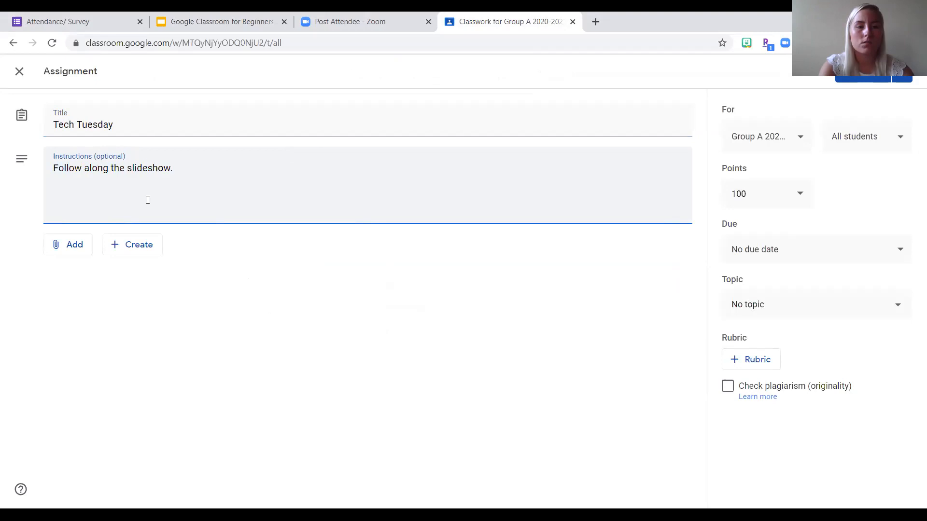
# - Attach the copied link to the "Google Classroom for Beginners" slides and review the student access options for the file
pyautogui.click(71, 247)
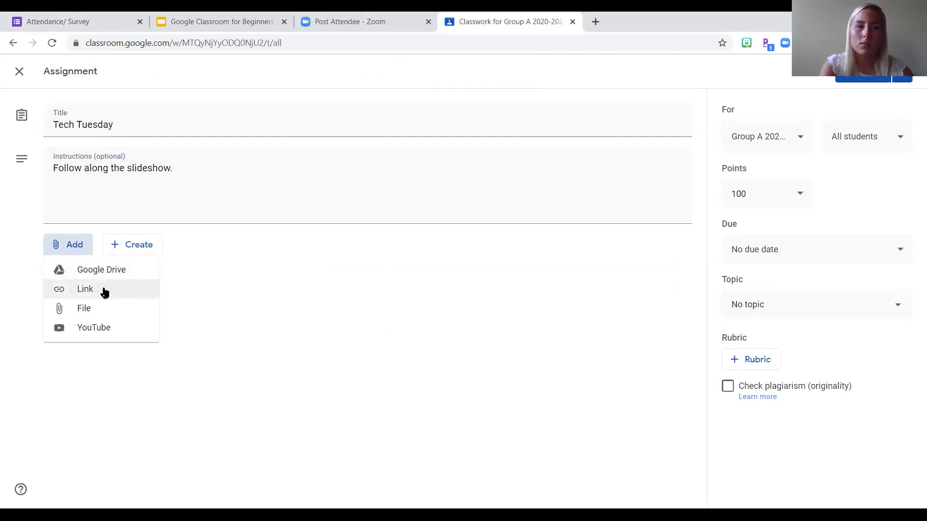
pyautogui.click(75, 291)
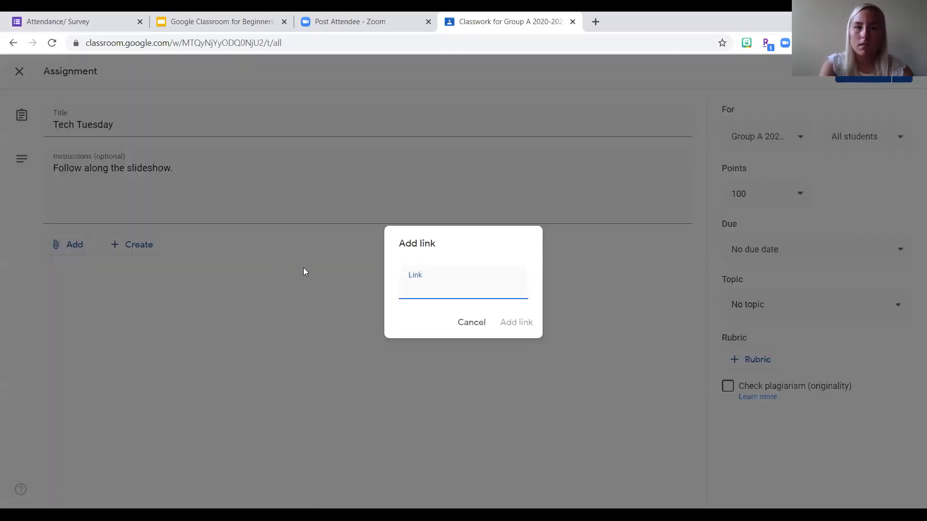
pyautogui.hotkey('ctrl', 'v')
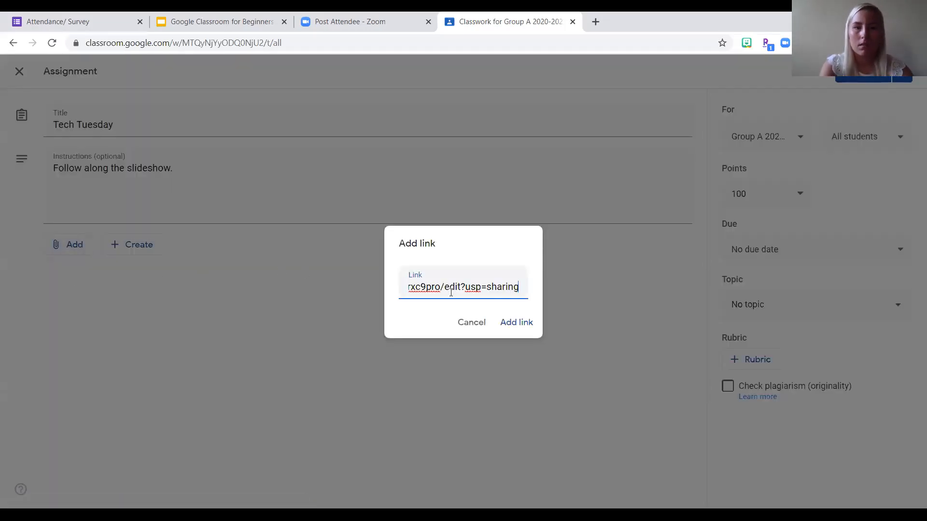
pyautogui.click(506, 323)
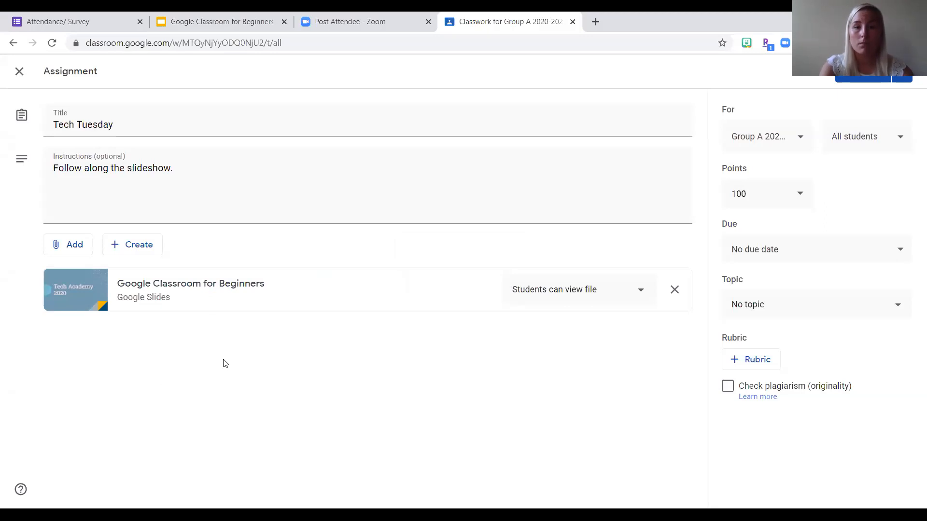
pyautogui.click(635, 296)
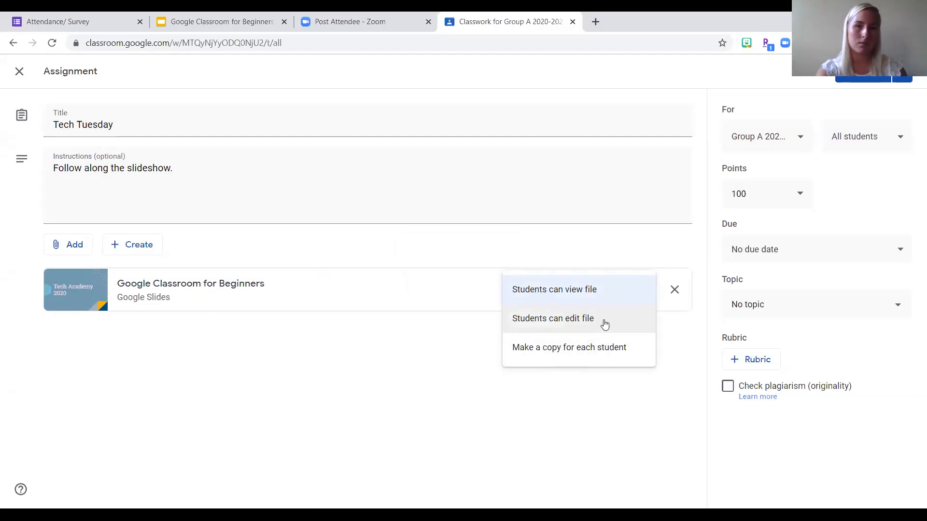
pyautogui.click(585, 430)
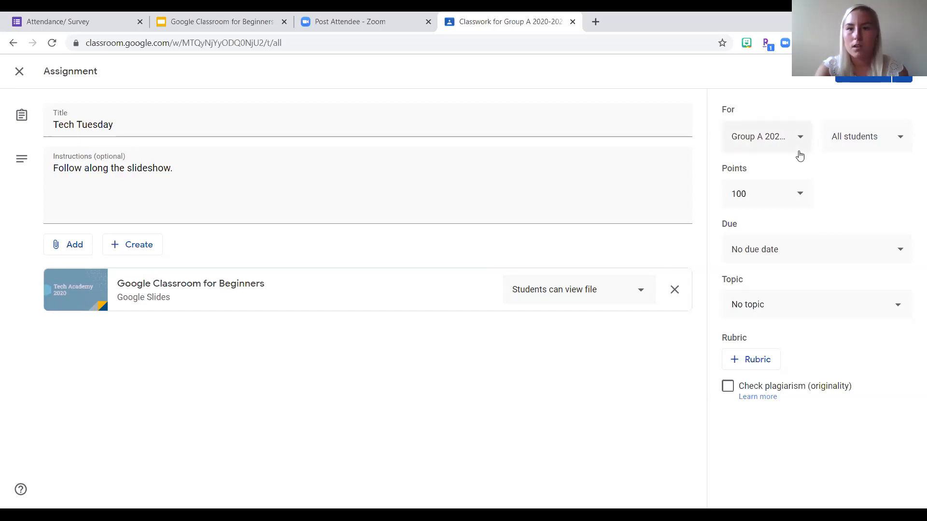
# - Try adding the second class to the assignment's recipients, and remove it again so only Group A is selected
pyautogui.click(782, 148)
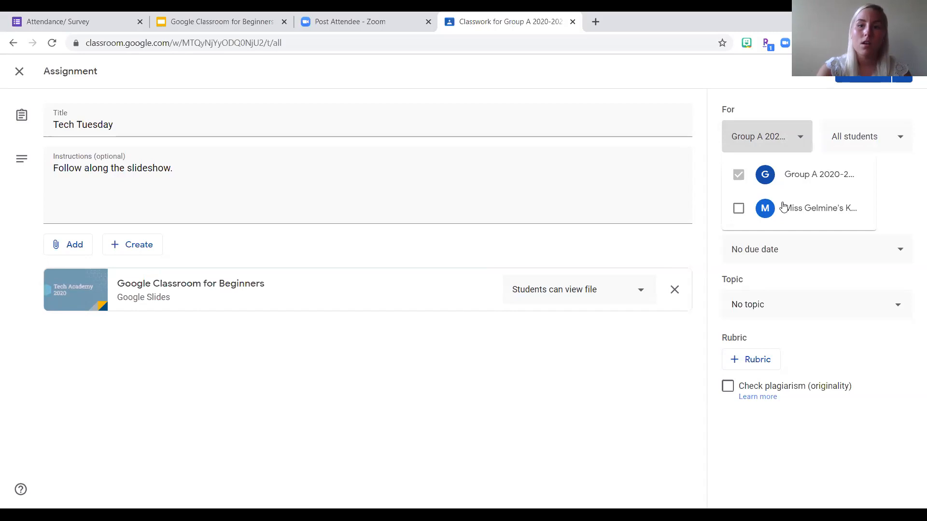
pyautogui.click(739, 209)
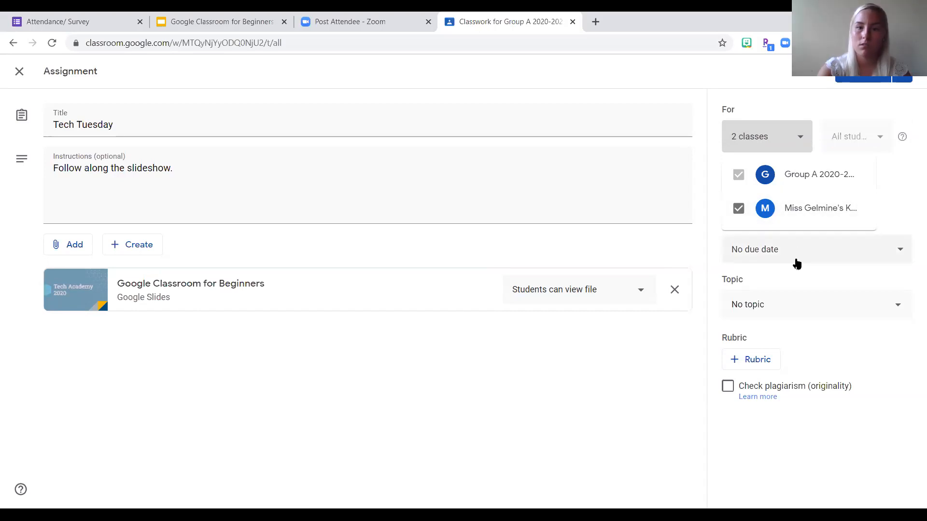
pyautogui.click(740, 211)
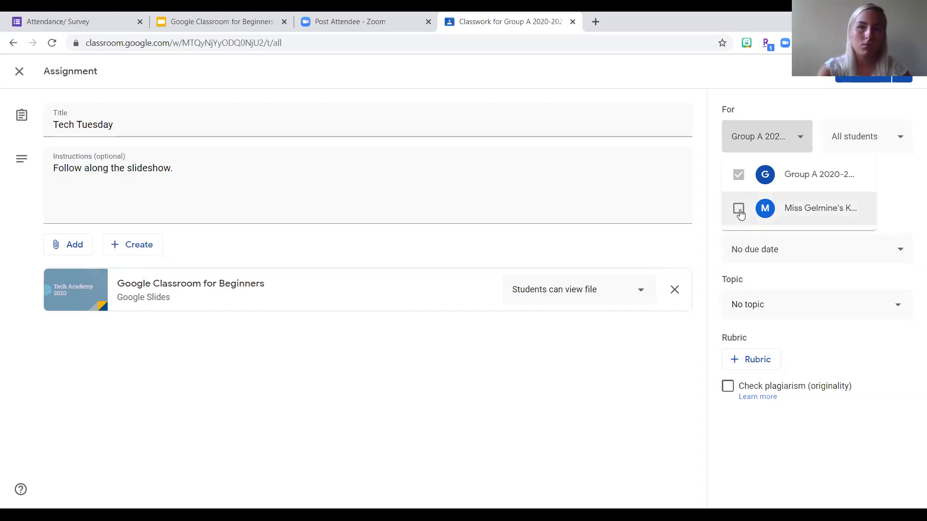
pyautogui.click(786, 147)
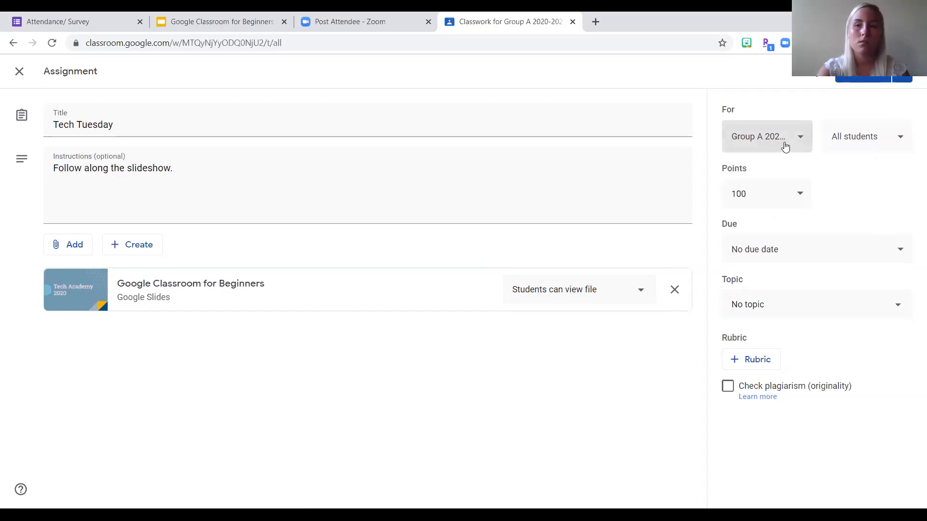
# - Try deselecting the individual student from the assignment's recipients, and reselect all students
pyautogui.click(872, 136)
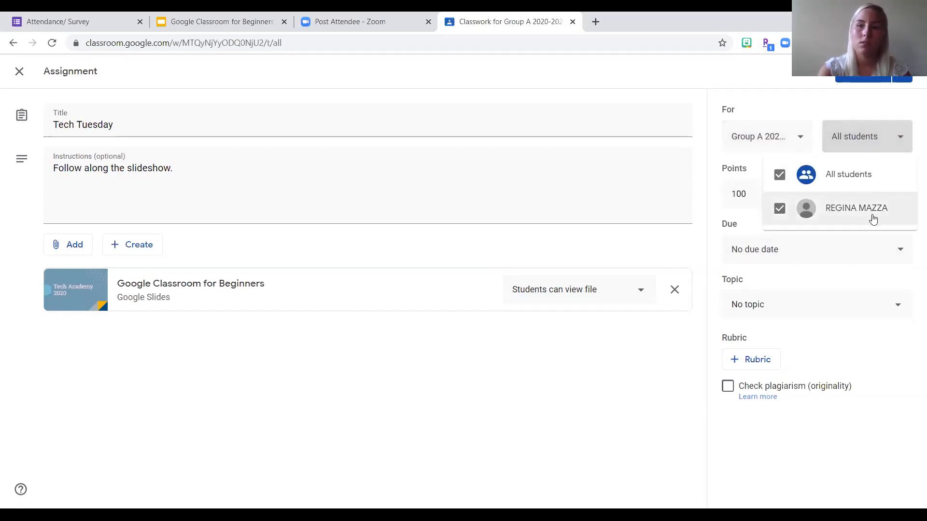
pyautogui.click(780, 210)
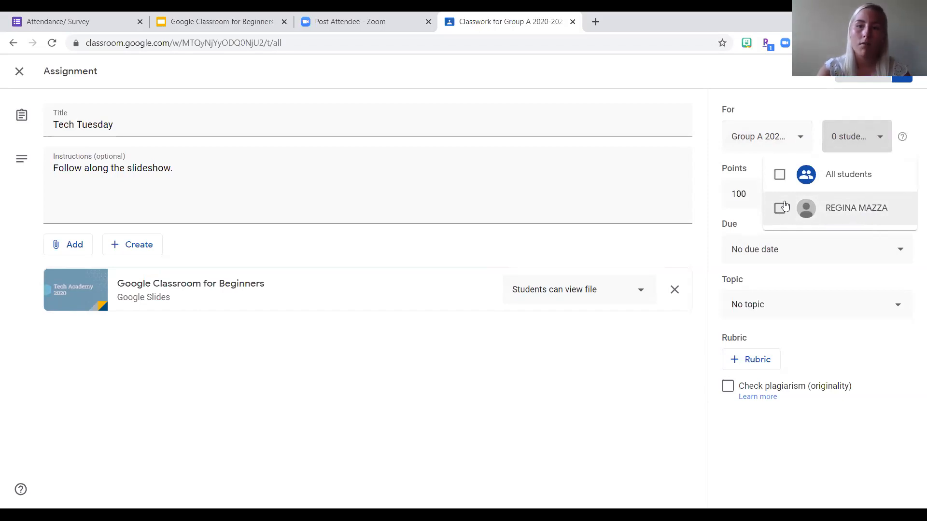
pyautogui.click(780, 177)
pyautogui.click(884, 137)
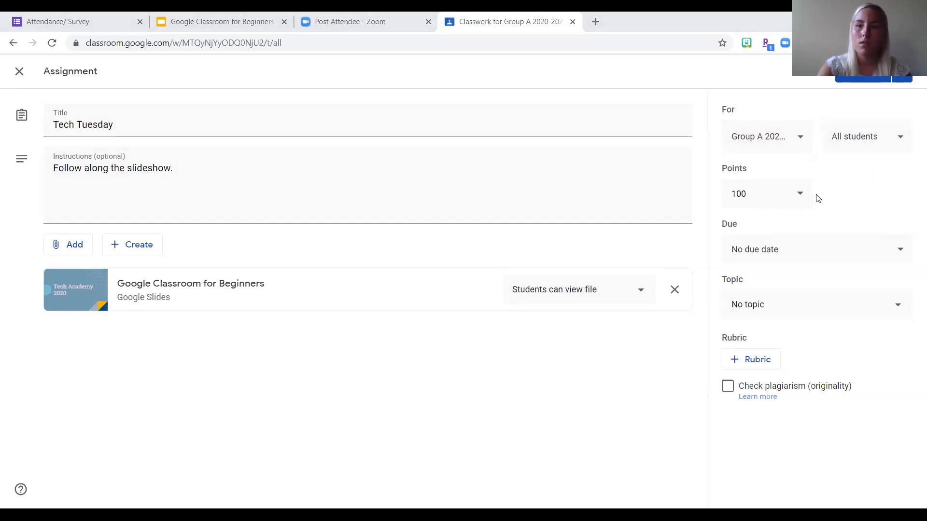
# - Try 80 points for the assignment, and mark it as Ungraded instead
pyautogui.click(802, 196)
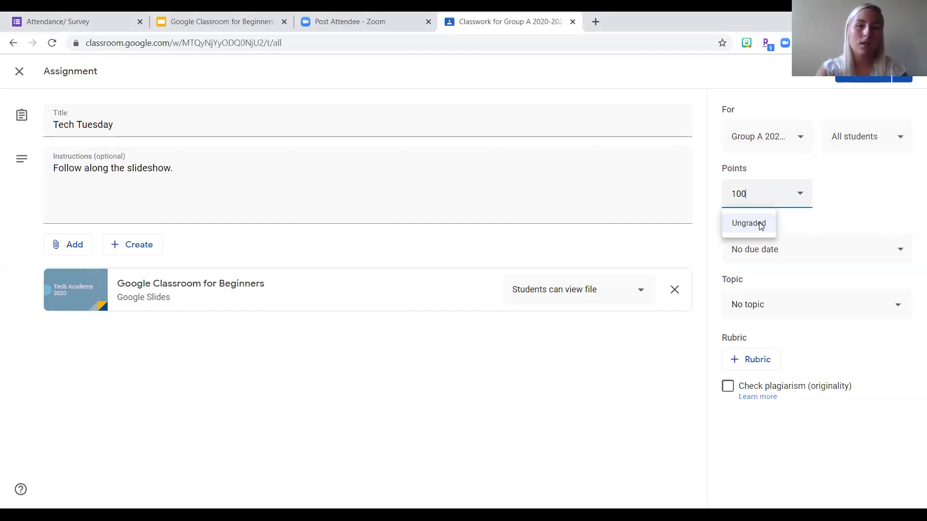
pyautogui.press('BackSpace')
pyautogui.press('BackSpace')
pyautogui.press('BackSpace')
pyautogui.write('80')
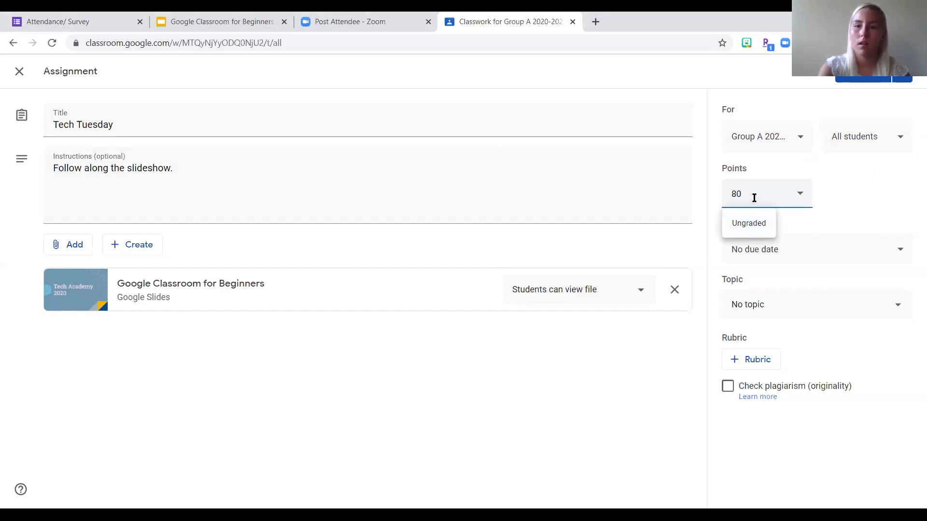
pyautogui.click(750, 222)
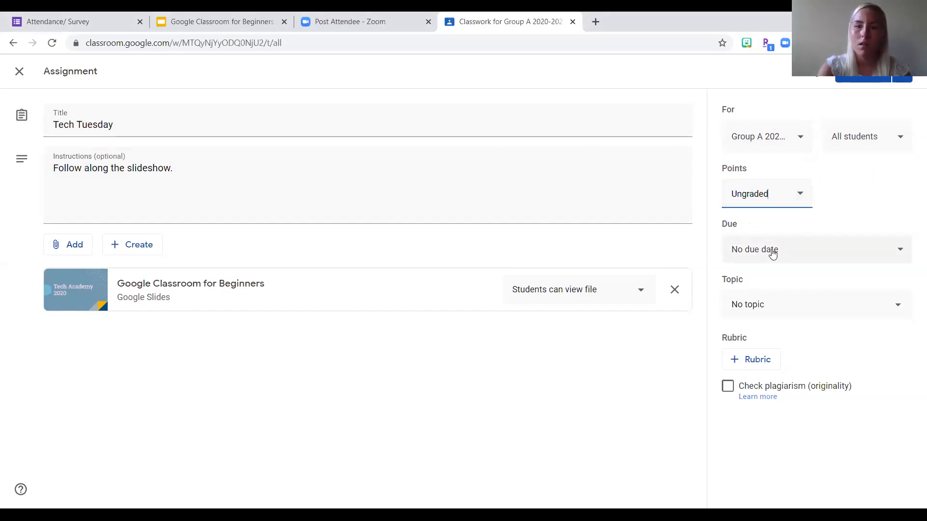
# - Set the assignment's due date to Aug 13, 2020 at 8:00 AM
pyautogui.click(823, 252)
pyautogui.click(813, 300)
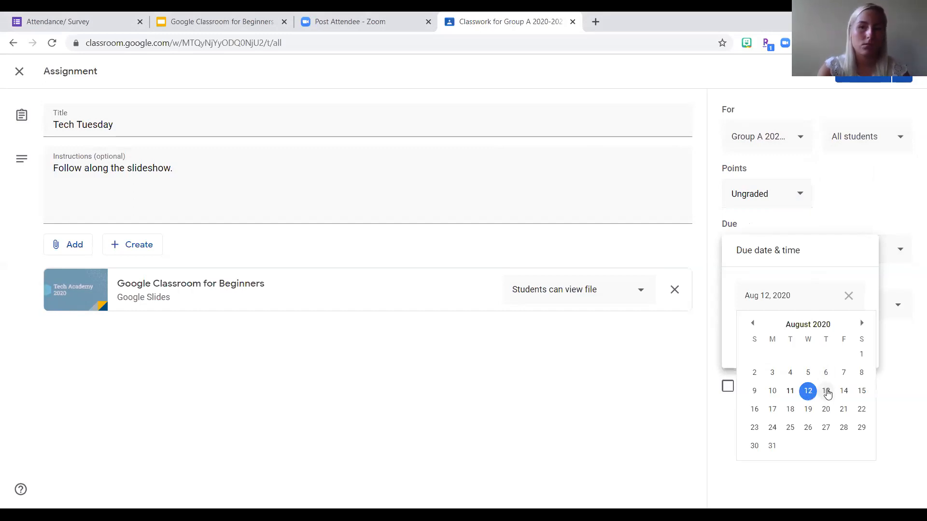
pyautogui.click(826, 391)
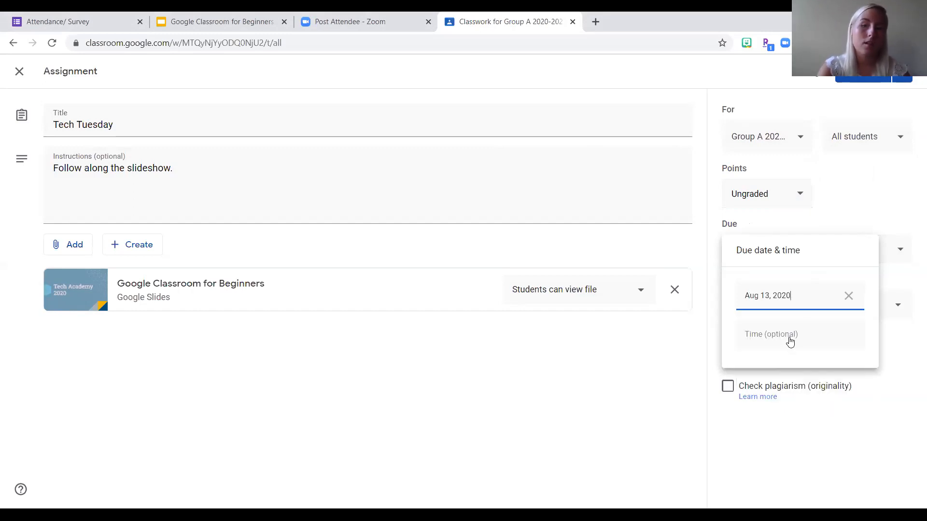
pyautogui.click(763, 334)
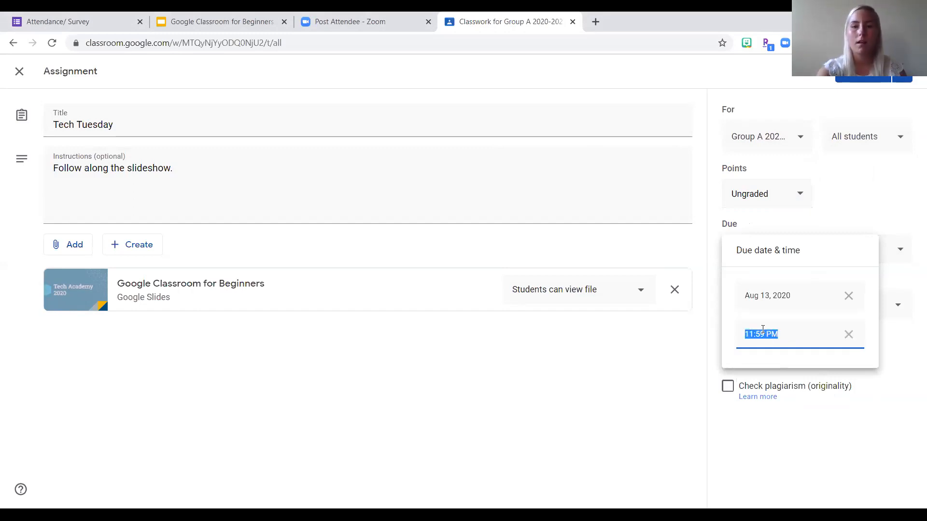
pyautogui.click(763, 334)
pyautogui.write('8')
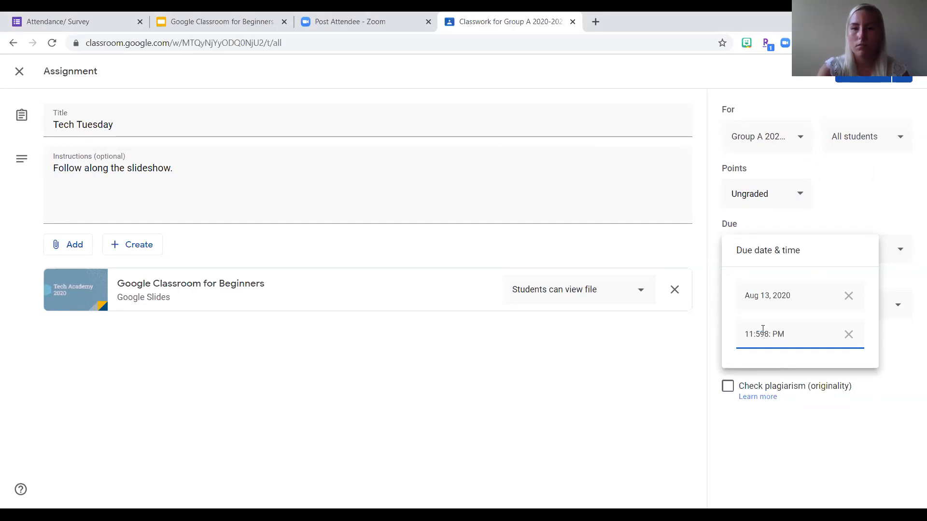
pyautogui.tripleClick(799, 335)
pyautogui.write('8')
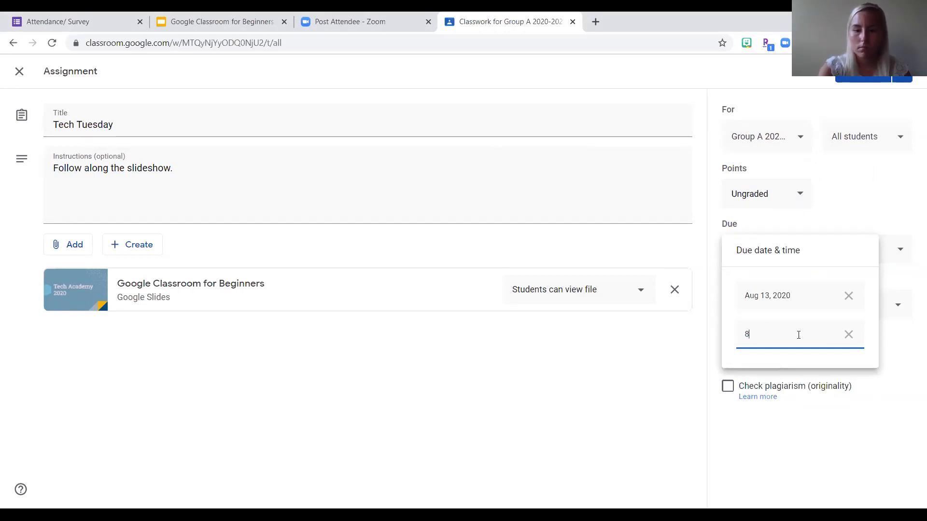
pyautogui.write(':00 AM')
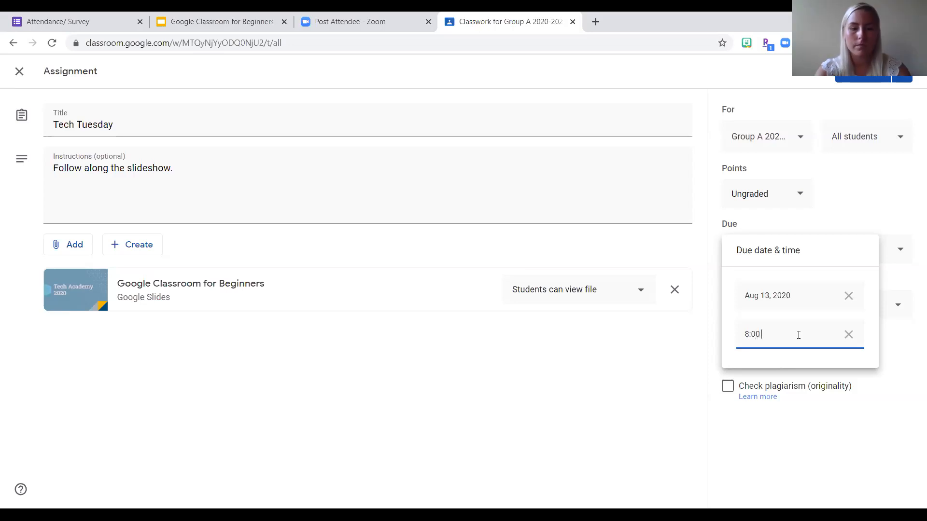
pyautogui.click(778, 450)
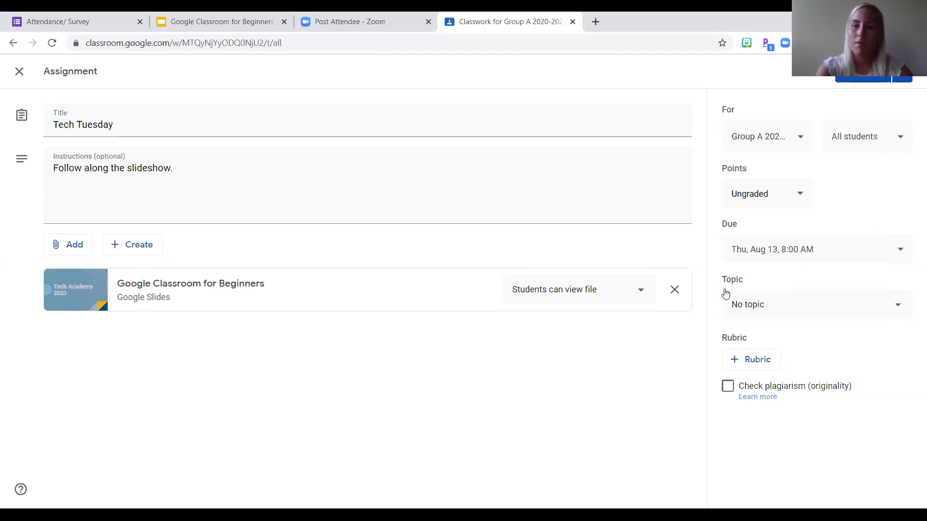
# - File the assignment under the Reading topic and assign it to the class
pyautogui.click(743, 308)
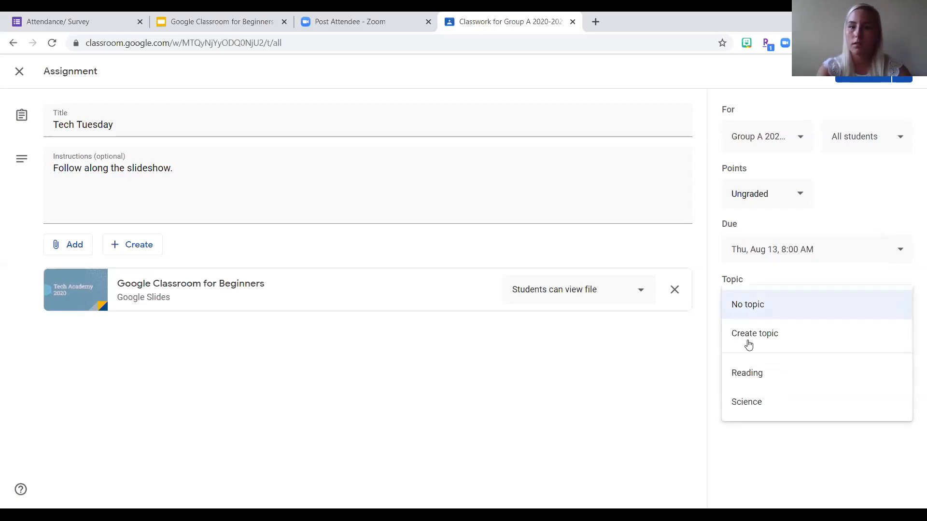
pyautogui.click(757, 383)
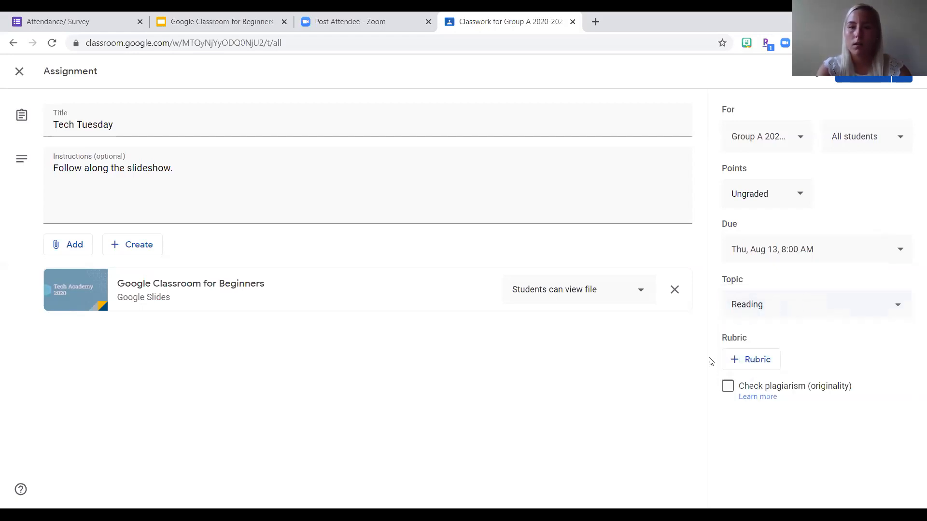
pyautogui.click(761, 363)
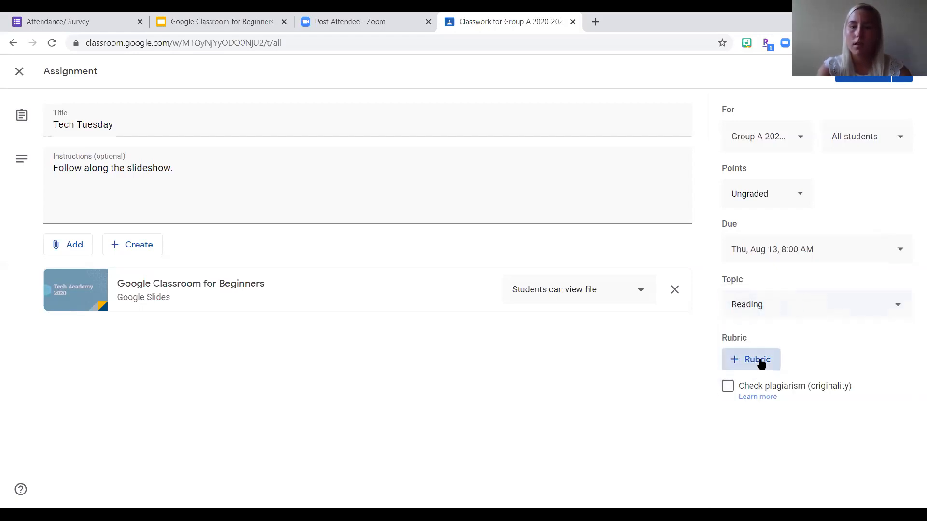
pyautogui.click(666, 383)
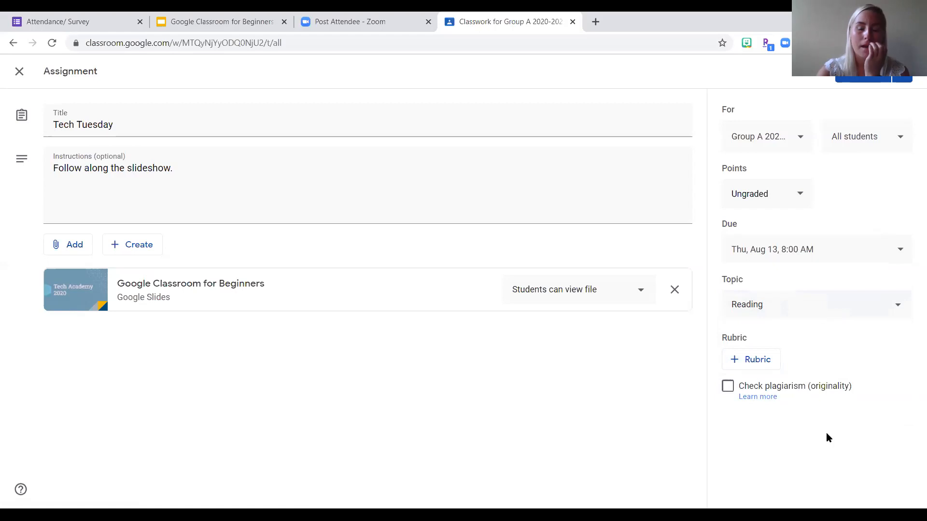
pyautogui.click(868, 80)
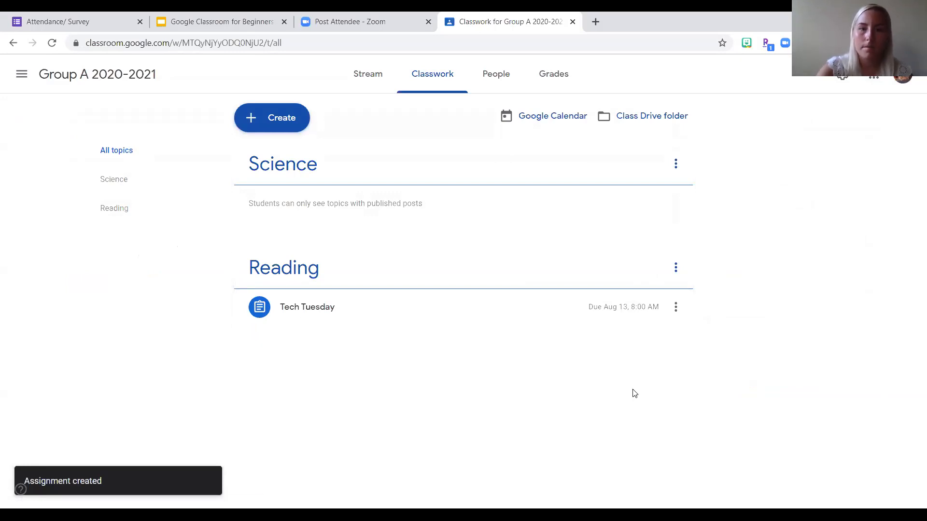
# - Expand the posted Tech Tuesday assignment and examine its details and available options
pyautogui.click(506, 310)
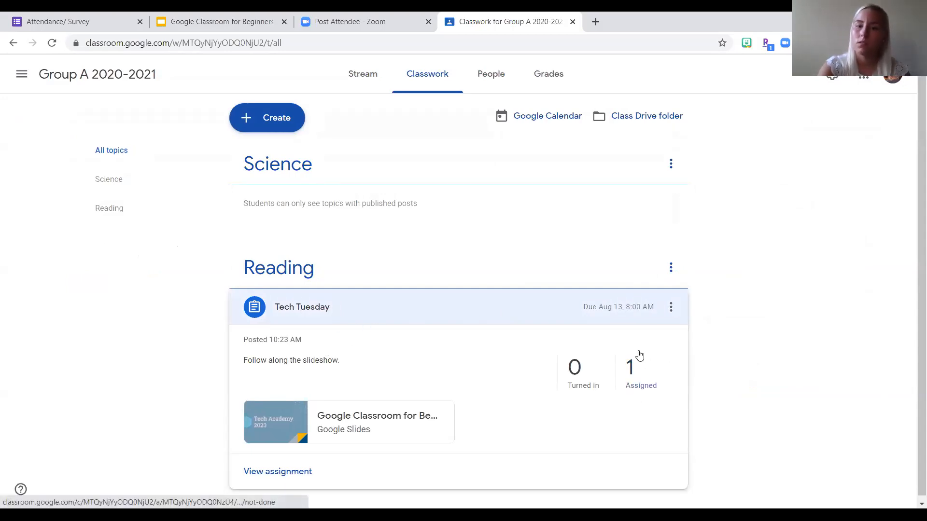
pyautogui.scroll(-1, 578, 387)
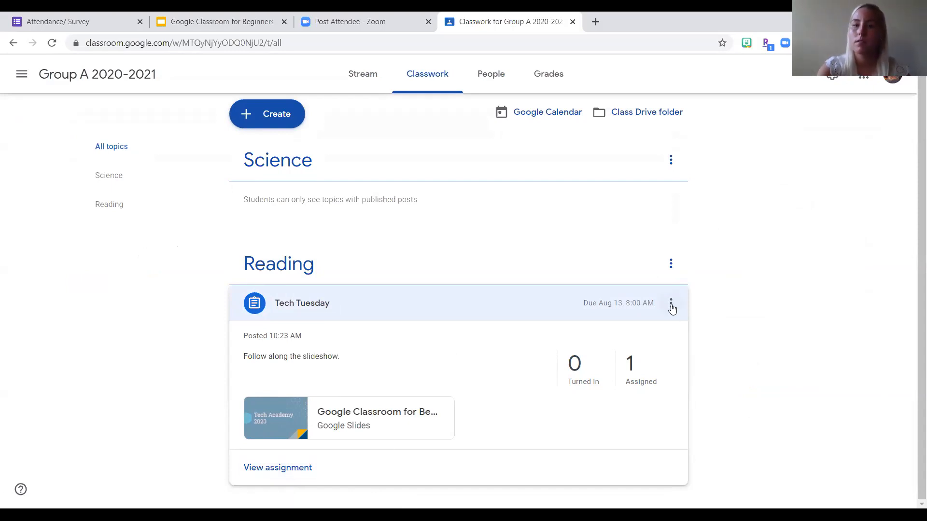
pyautogui.click(671, 304)
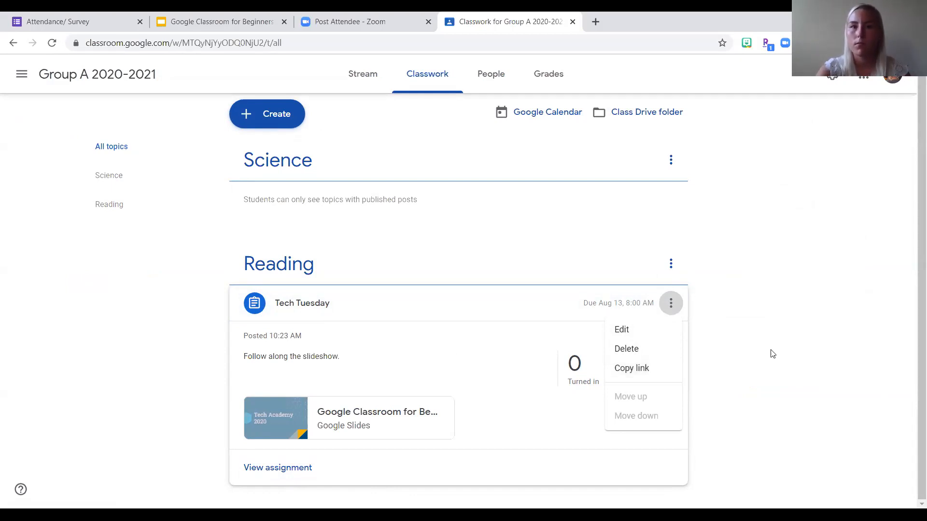
pyautogui.click(784, 355)
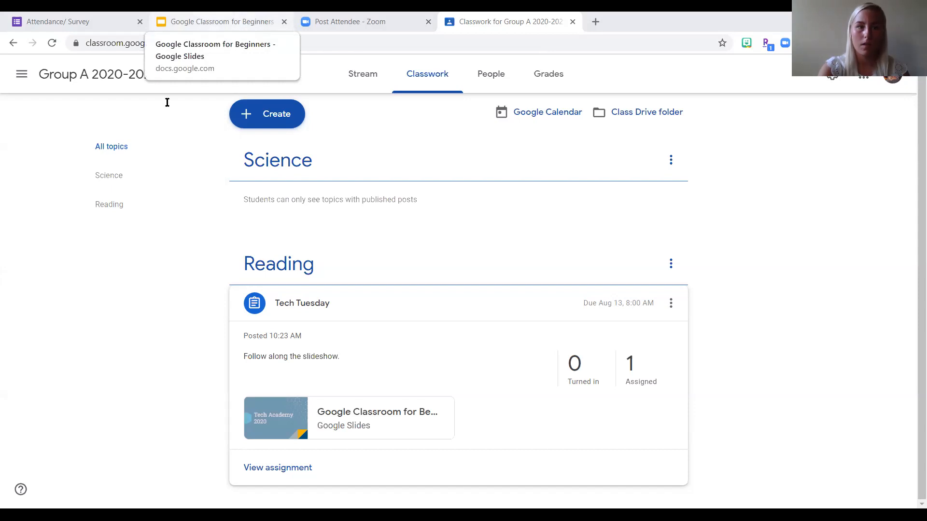
# - Switch to the "Google Classroom for Beginners" presentation in Google Slides and show the "Creating Questions" slide
pyautogui.click(193, 22)
pyautogui.scroll(-2, 47, 392)
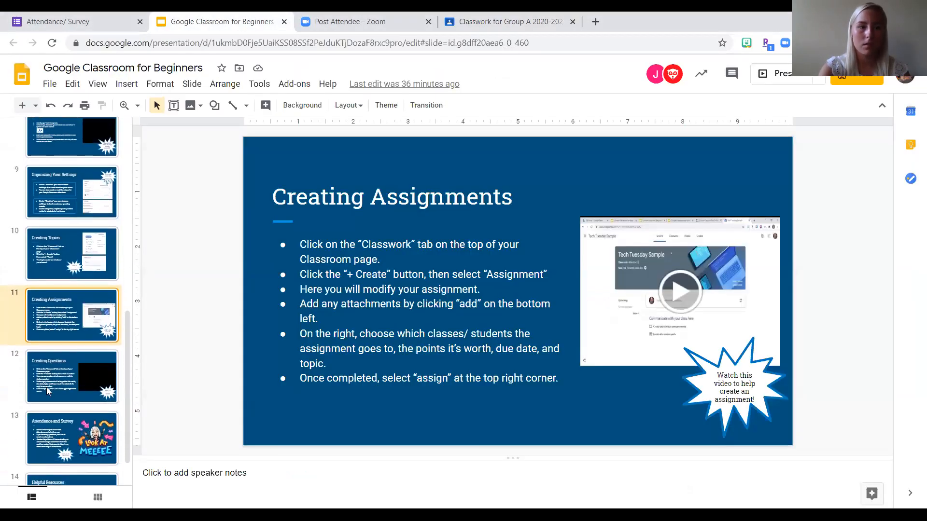
pyautogui.click(56, 364)
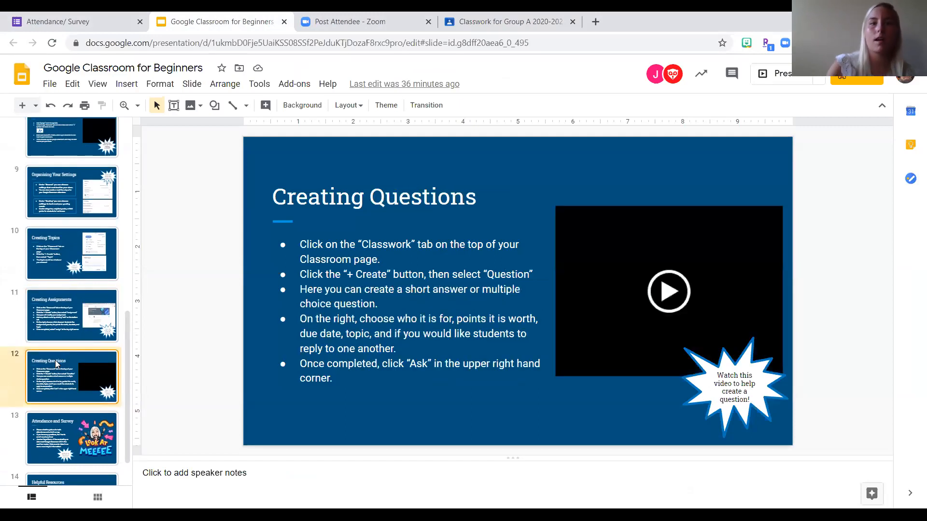
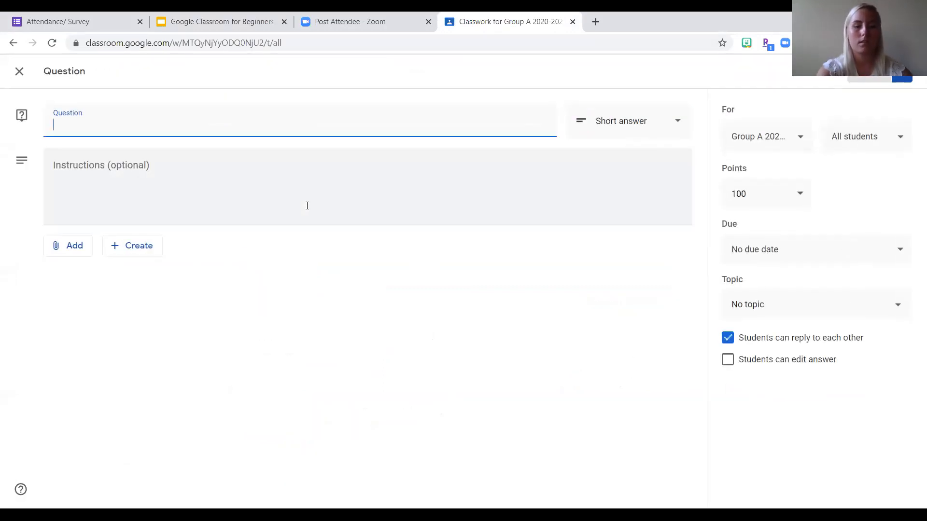
# - Enter "What is your favorite color?" as the question and make it multiple choice
pyautogui.write('What is your favorite color?')
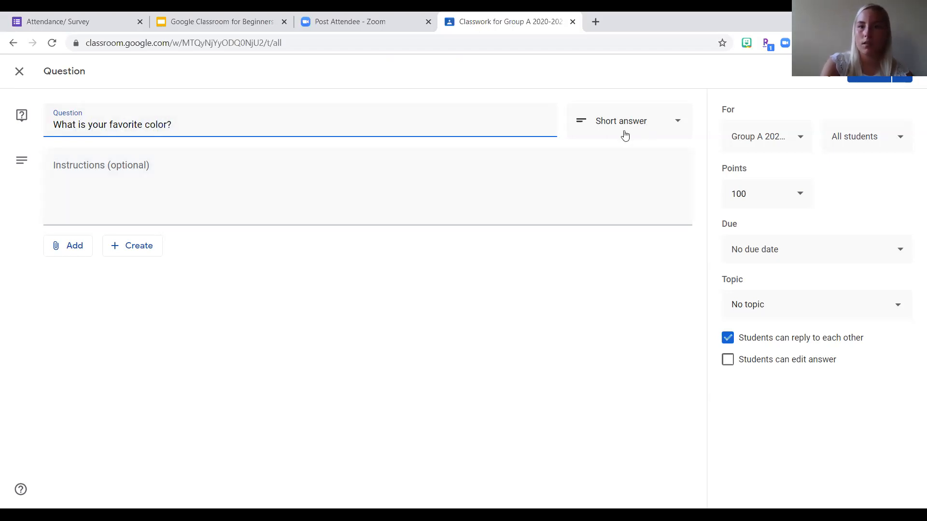
pyautogui.click(652, 123)
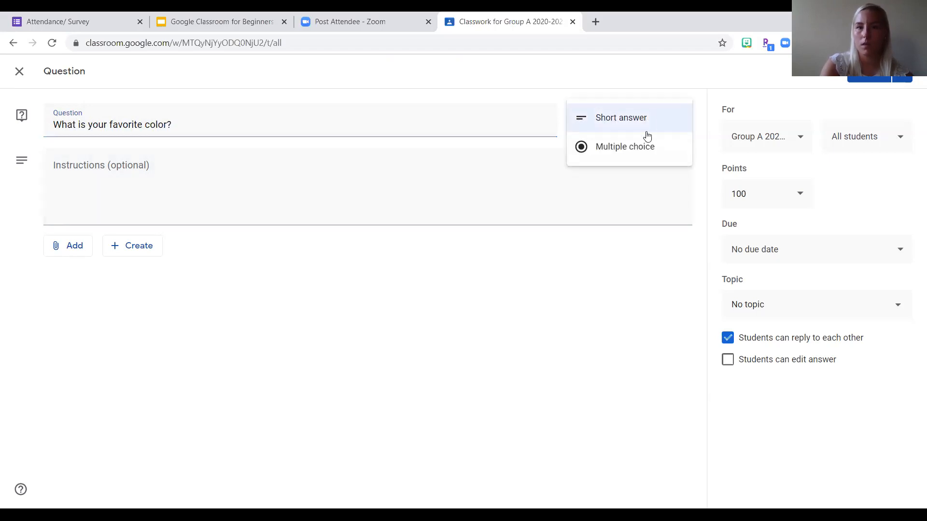
pyautogui.click(636, 157)
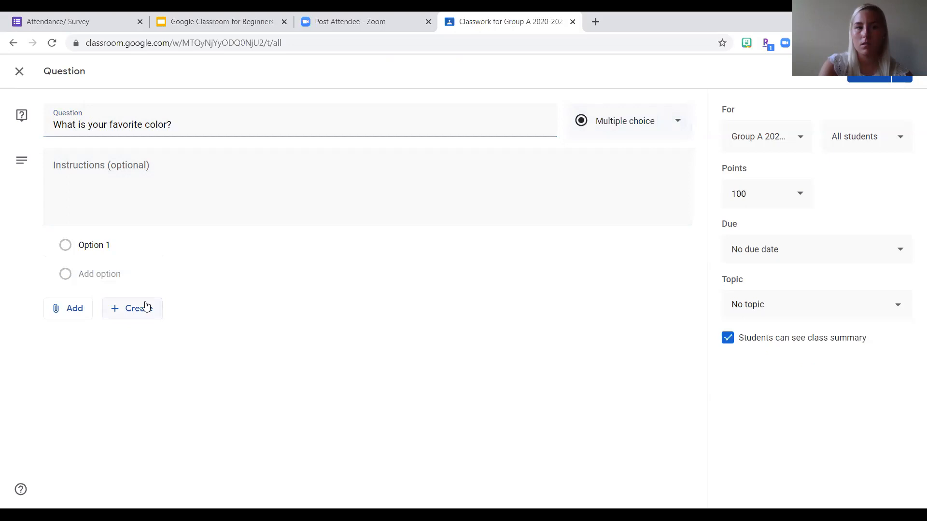
# - Fill in the answer options Red, Blue, Green and Pink for the multiple-choice question
pyautogui.click(100, 246)
pyautogui.write('Red')
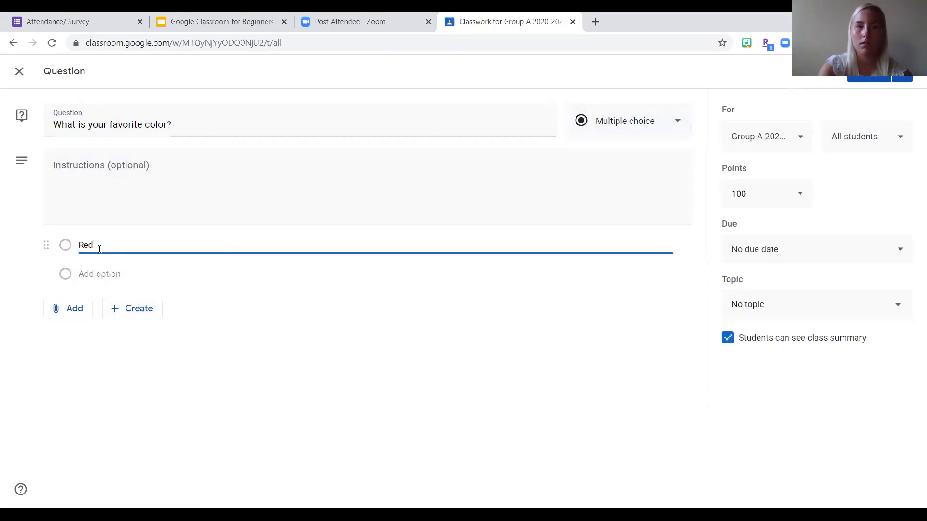
pyautogui.click(98, 268)
pyautogui.write('Blue')
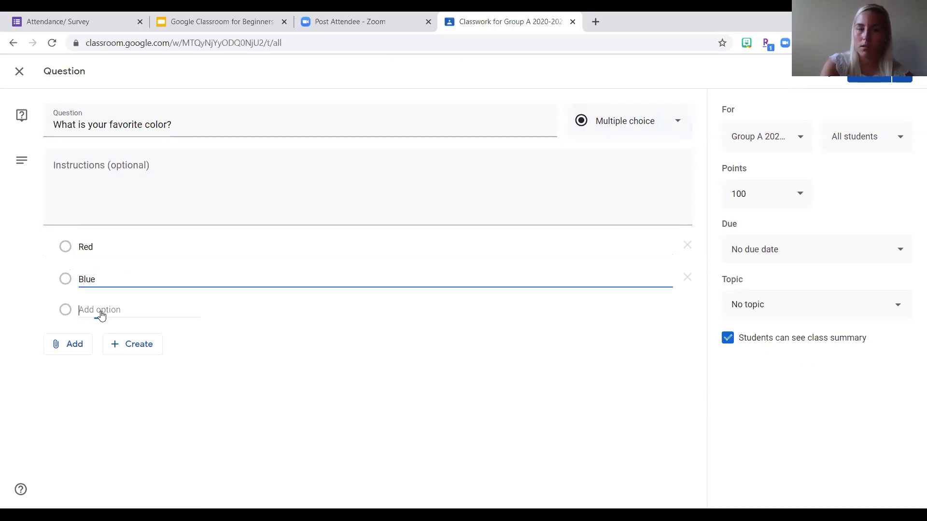
pyautogui.click(101, 314)
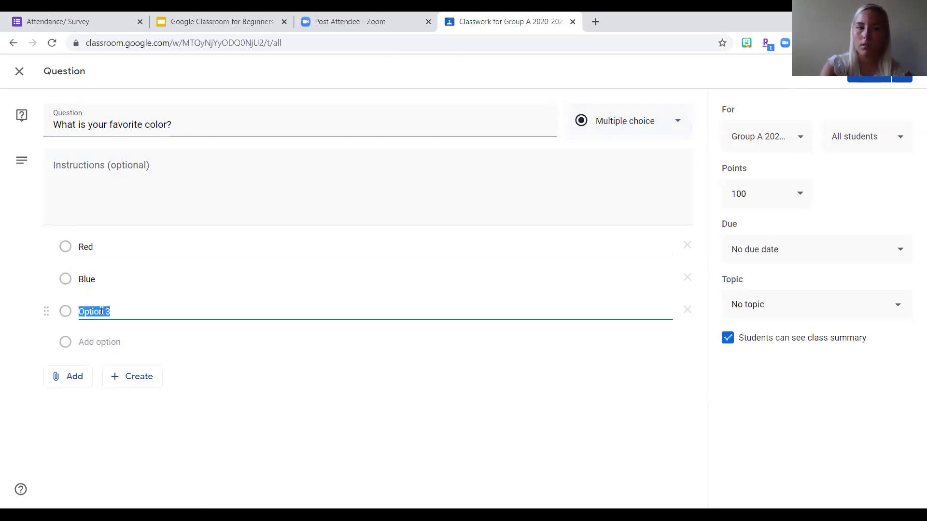
pyautogui.write('Green')
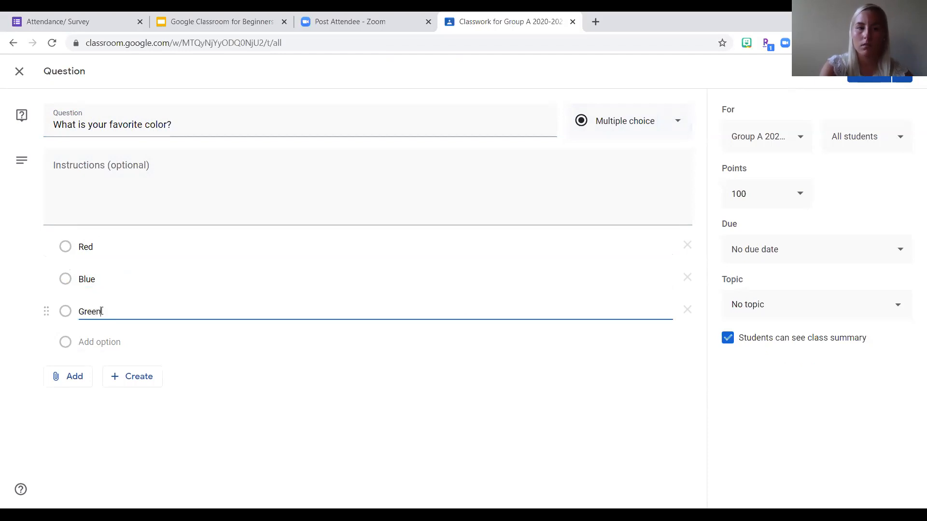
pyautogui.click(99, 342)
pyautogui.write('Pink')
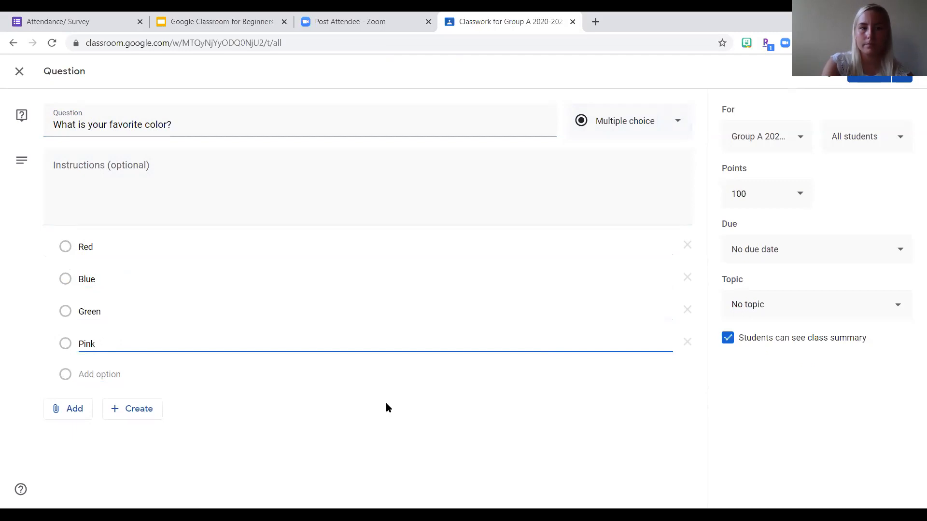
# - Search YouTube for "color song for kids" and attach the "Crayons Nursery Rhymes | Crayon Color Song For Kid Songs" video to the question
pyautogui.click(75, 410)
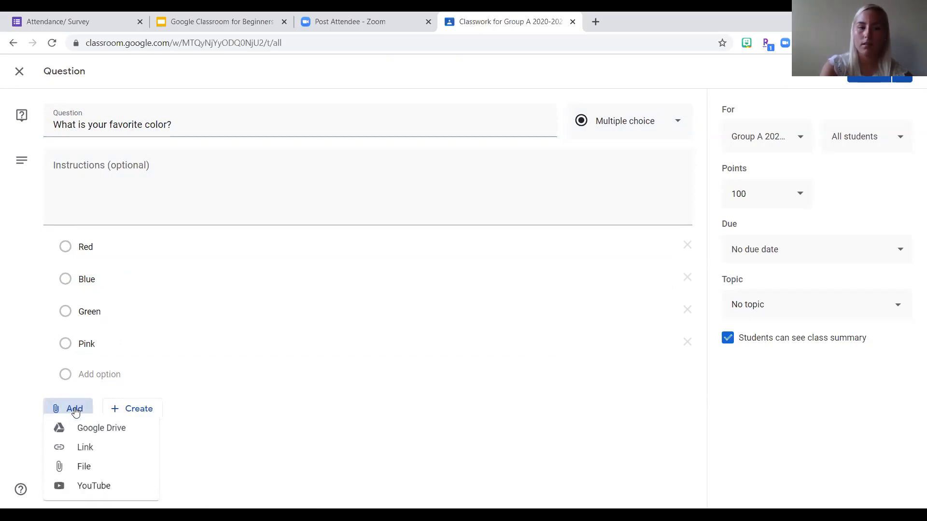
pyautogui.click(90, 491)
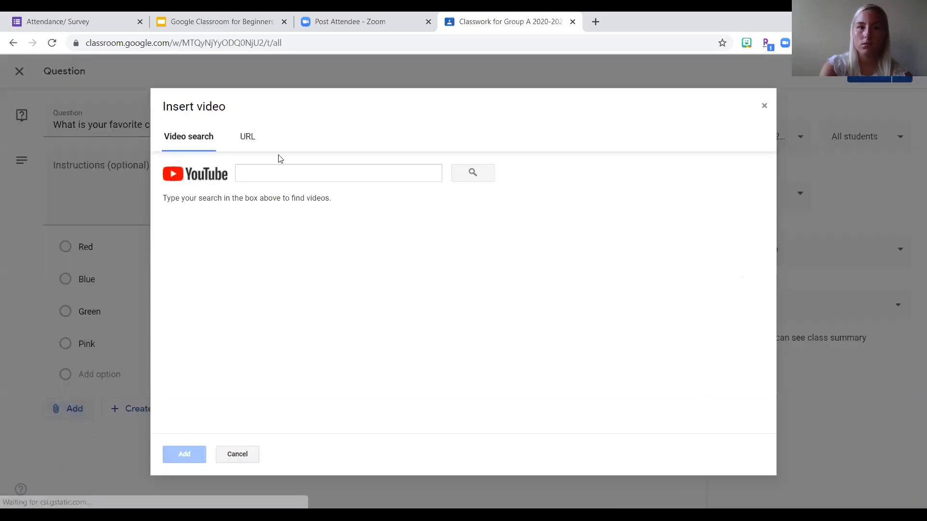
pyautogui.click(265, 170)
pyautogui.write('color song')
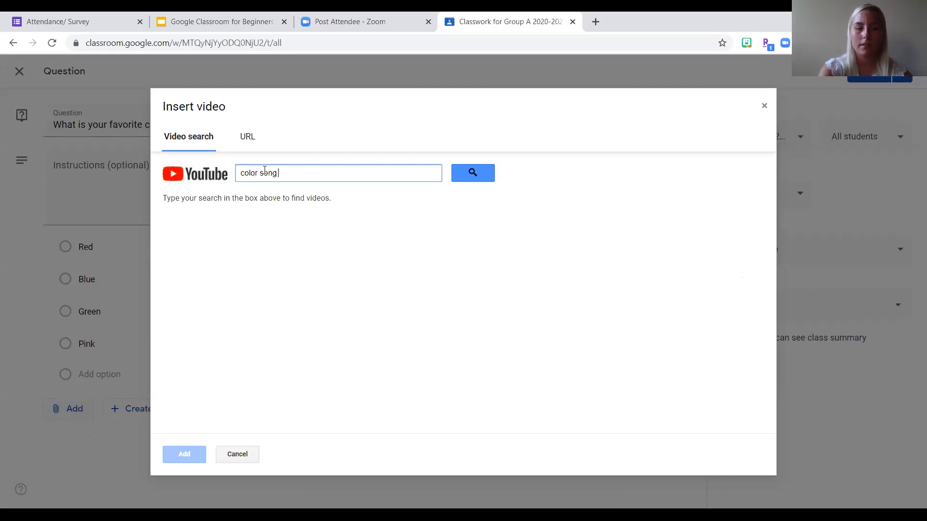
pyautogui.write(' for kids')
pyautogui.press('Return')
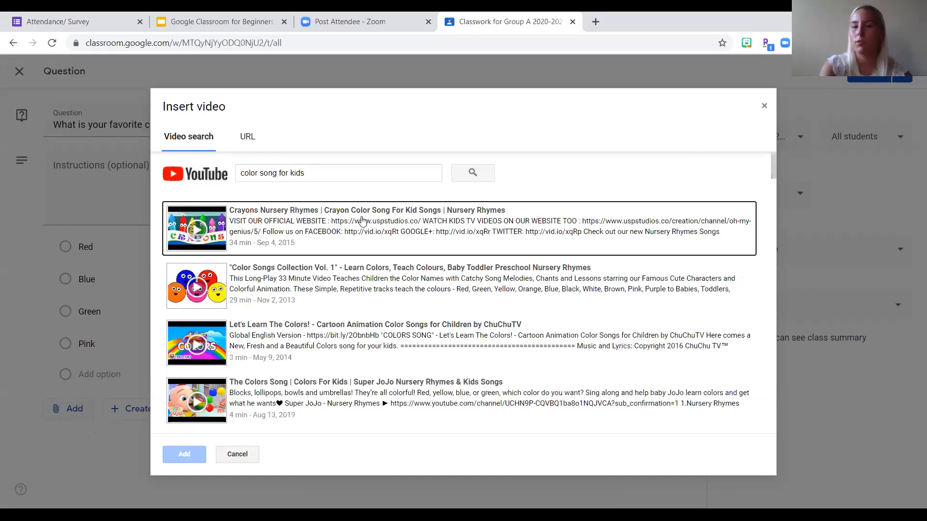
pyautogui.click(363, 221)
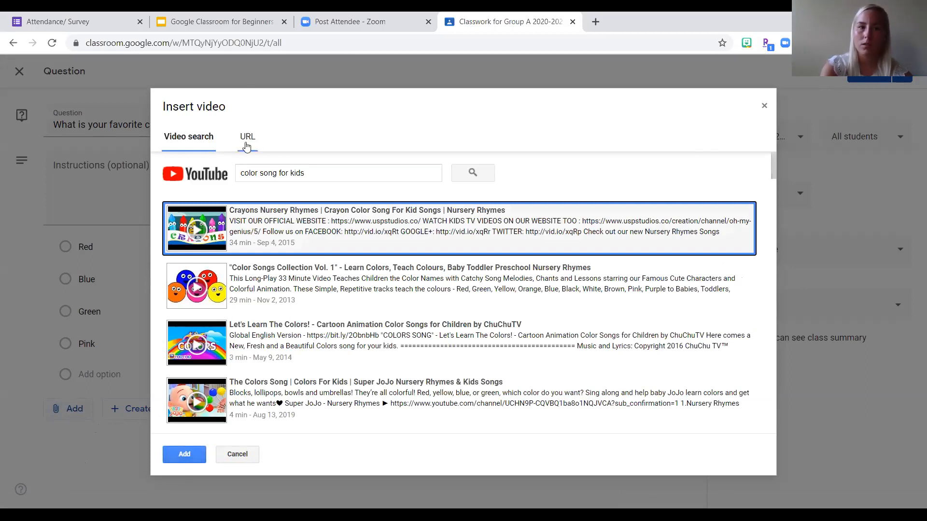
pyautogui.click(184, 454)
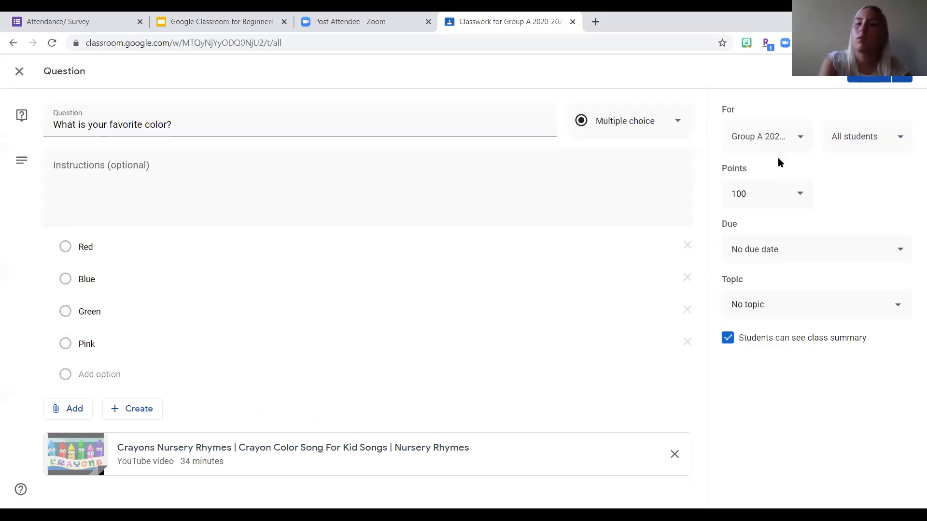
# - Check which classes and which students the question can be assigned to
pyautogui.click(786, 140)
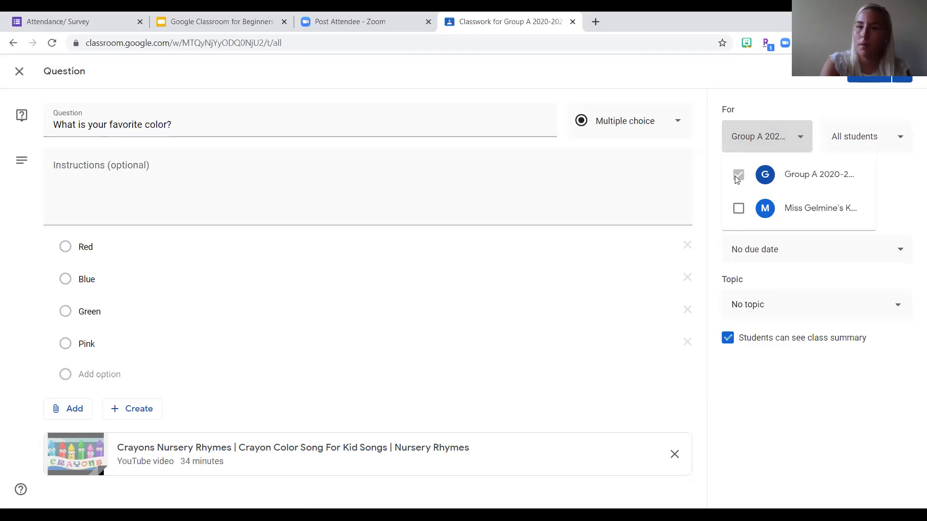
pyautogui.click(783, 134)
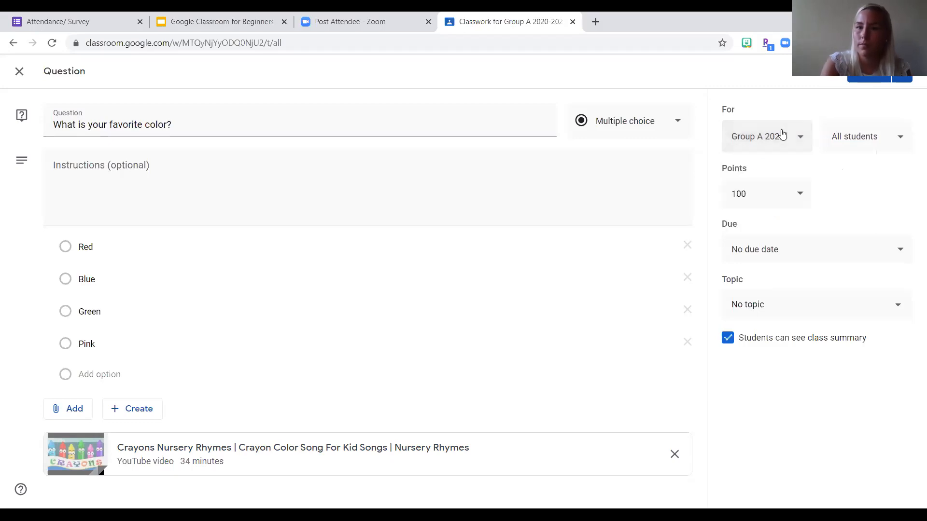
pyautogui.click(874, 149)
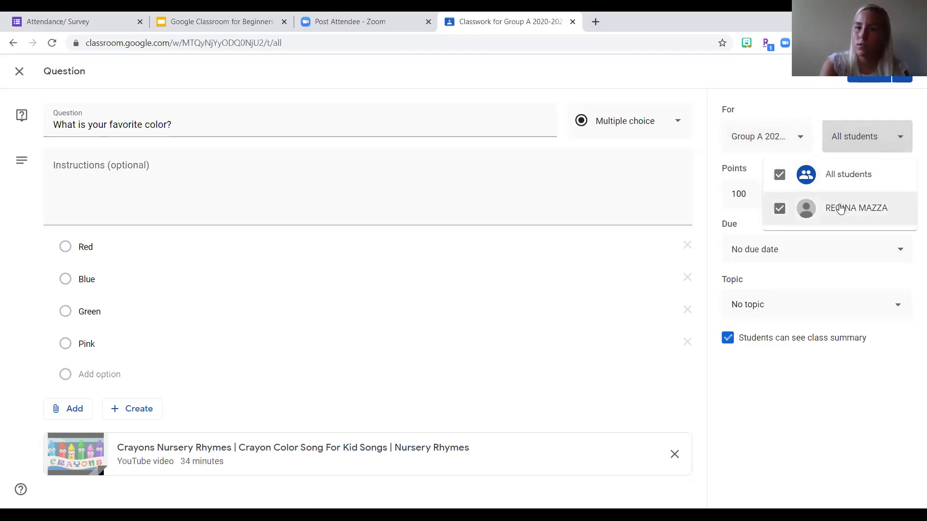
pyautogui.click(883, 140)
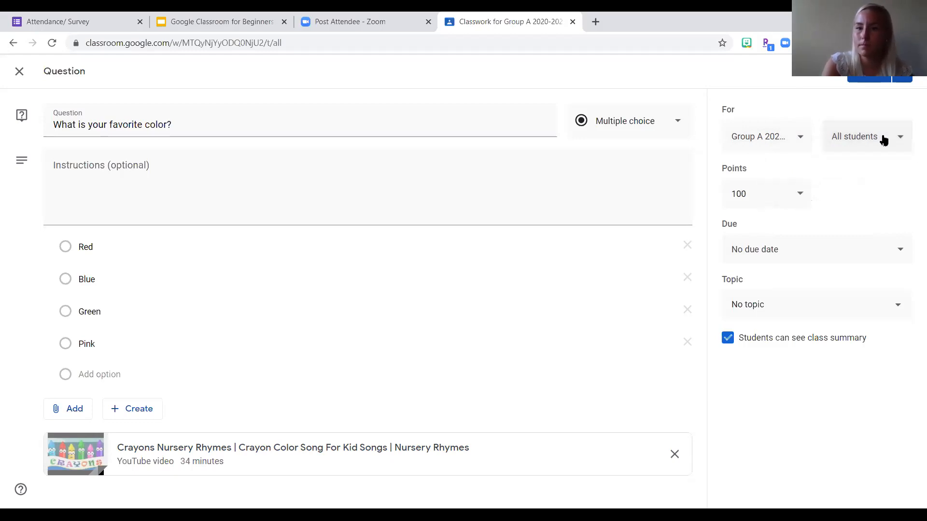
# - Make the question ungraded and set its due date to Aug 12, 2020 at 11:00 AM
pyautogui.click(804, 195)
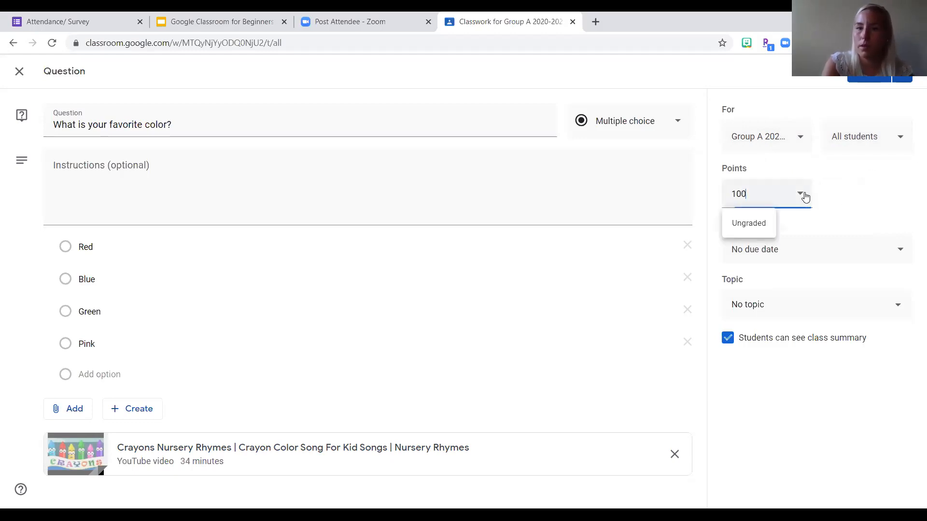
pyautogui.click(756, 227)
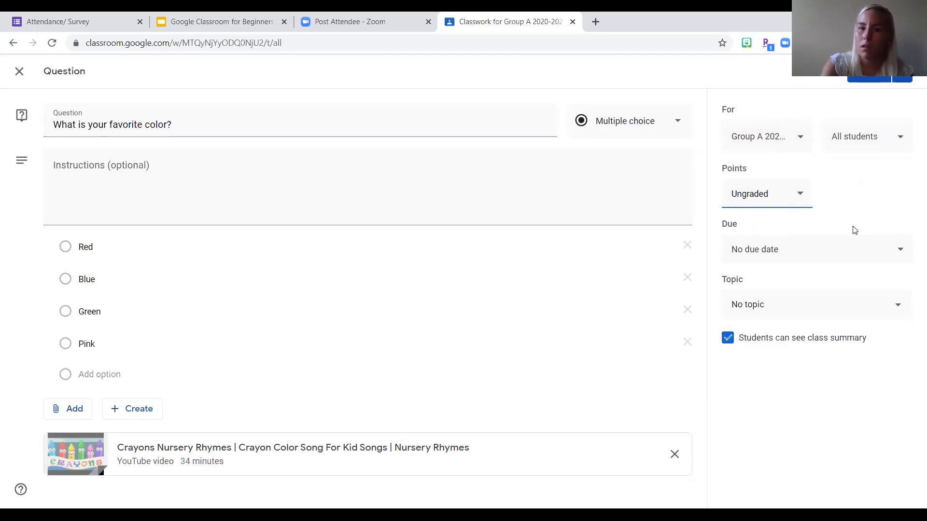
pyautogui.click(838, 253)
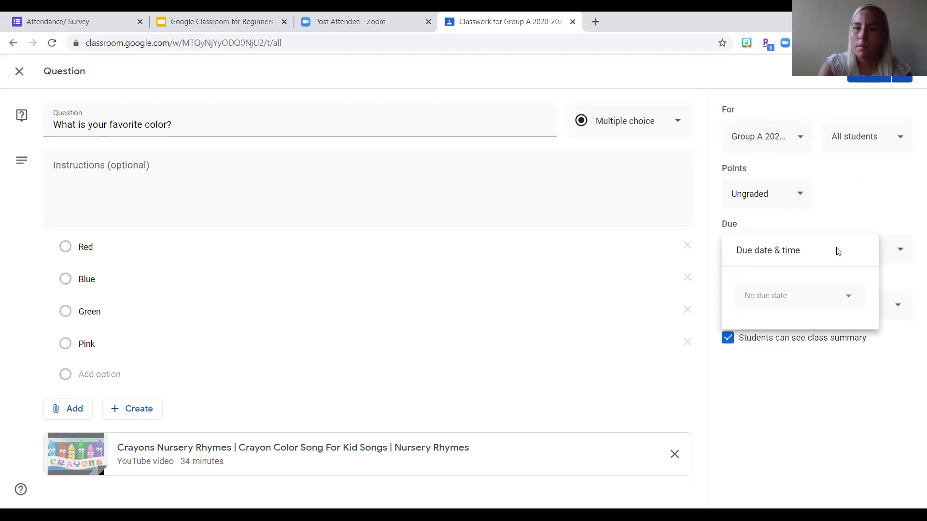
pyautogui.click(773, 297)
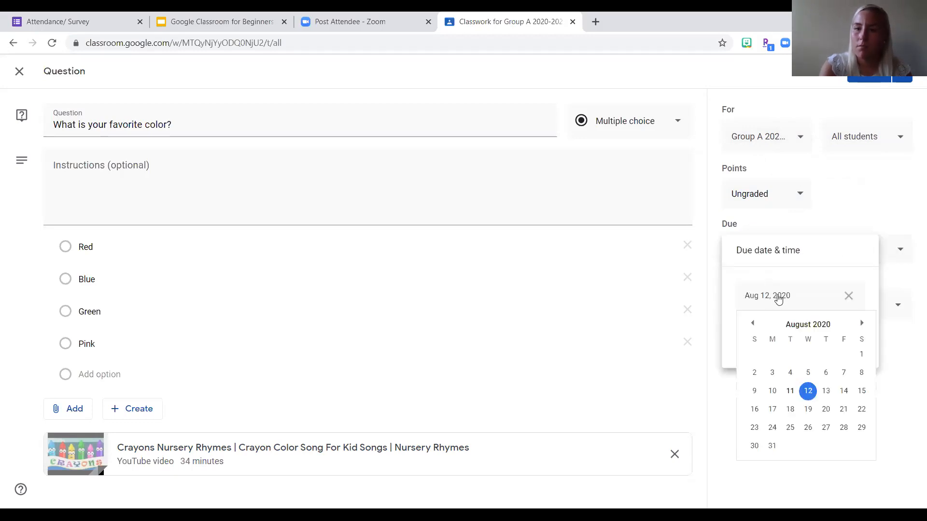
pyautogui.click(809, 391)
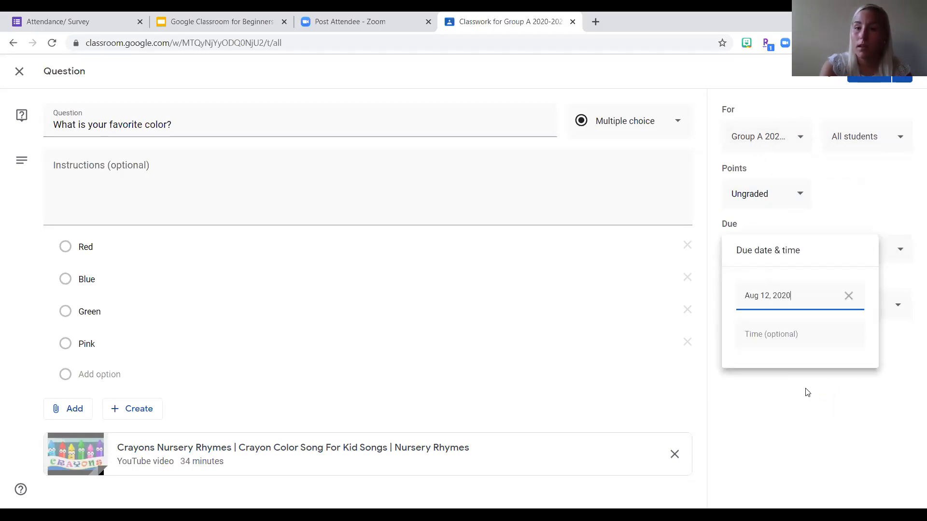
pyautogui.click(796, 335)
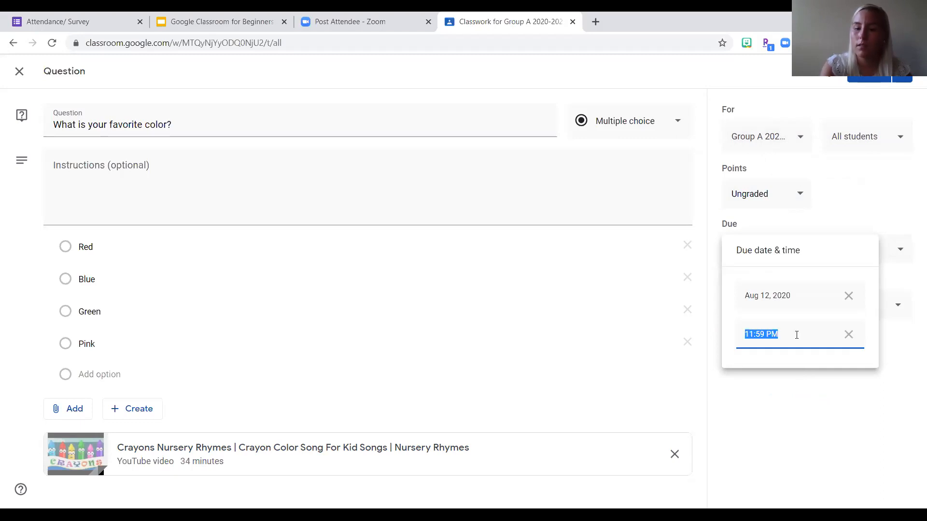
pyautogui.write('11:00')
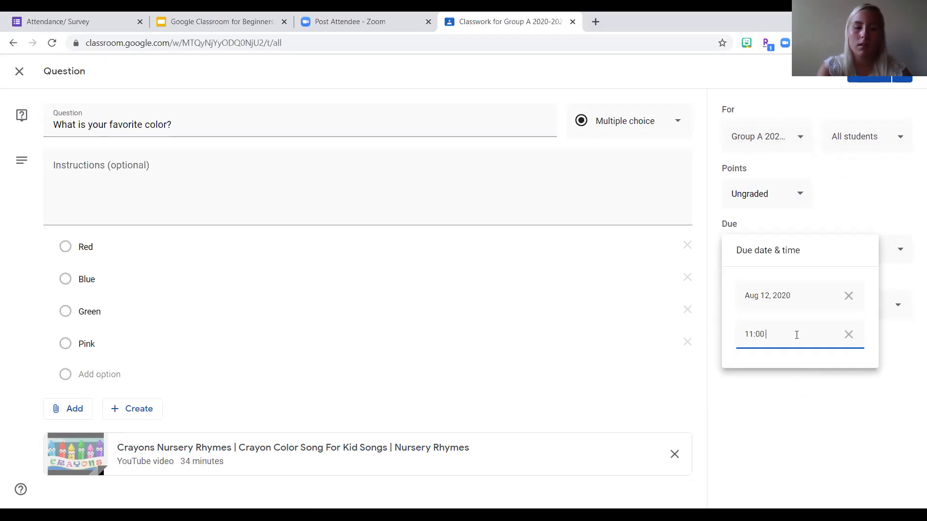
pyautogui.click(873, 187)
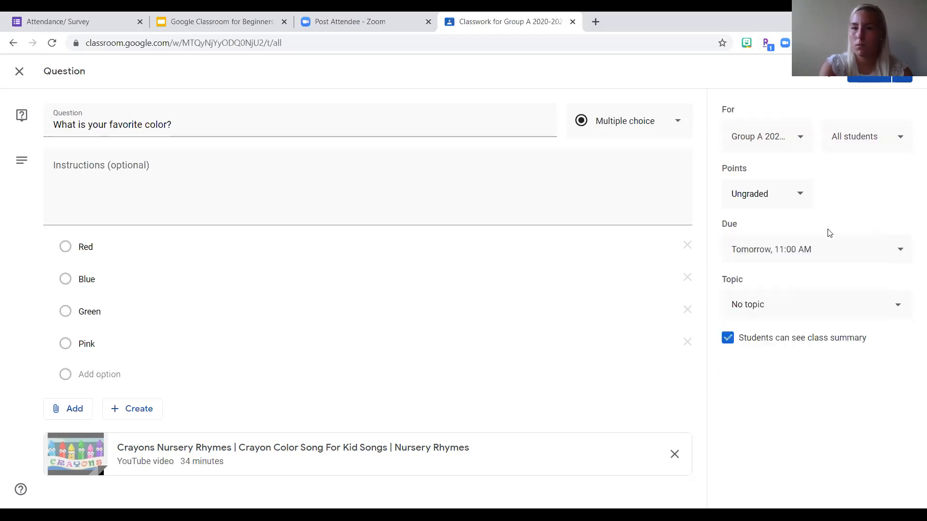
pyautogui.click(832, 250)
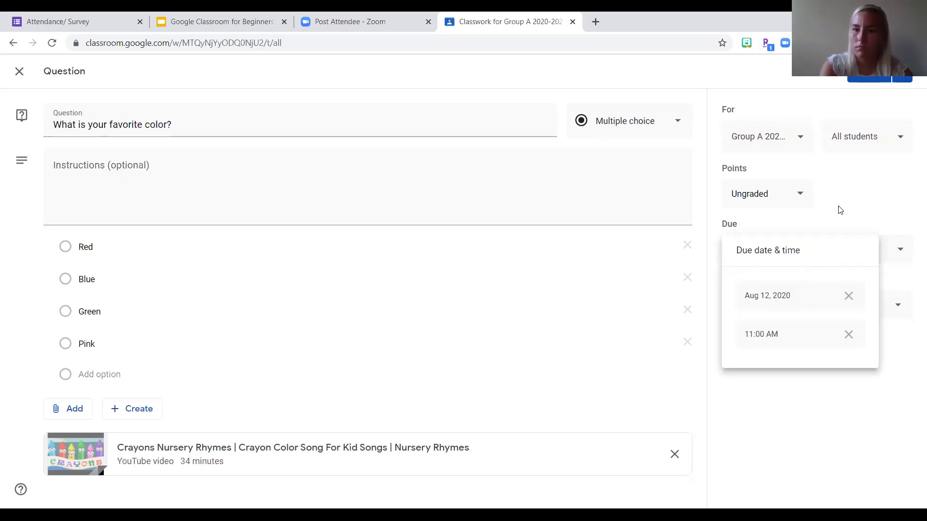
pyautogui.click(840, 210)
# - Create a new topic named Questions for the question and post it to the class
pyautogui.click(779, 310)
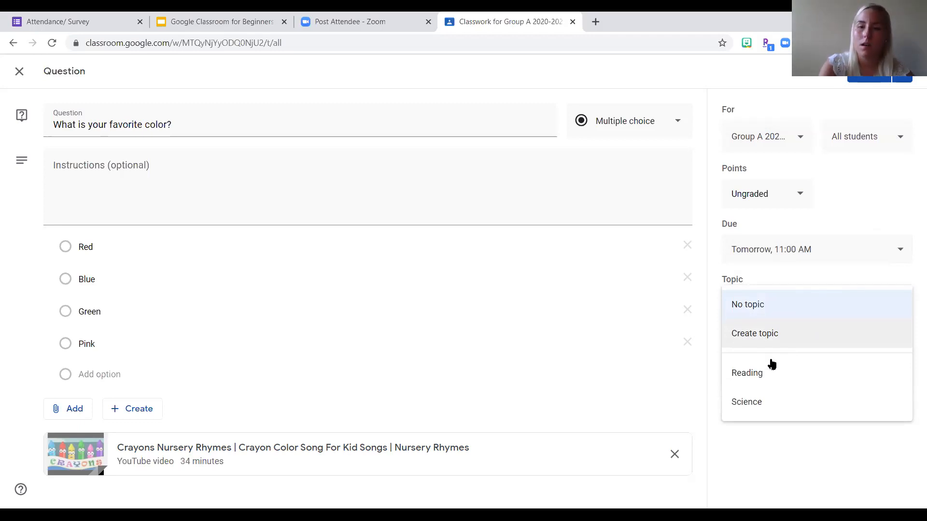
pyautogui.click(773, 334)
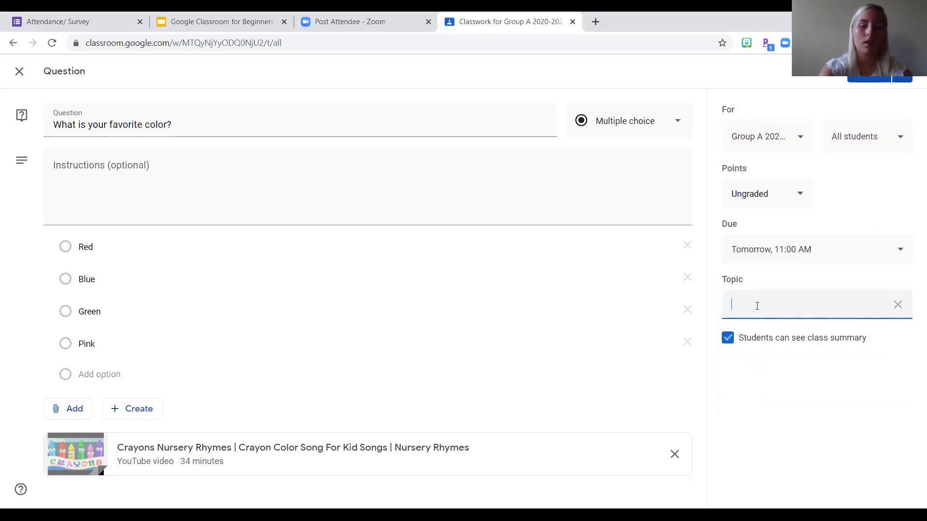
pyautogui.write('Questions')
pyautogui.click(770, 409)
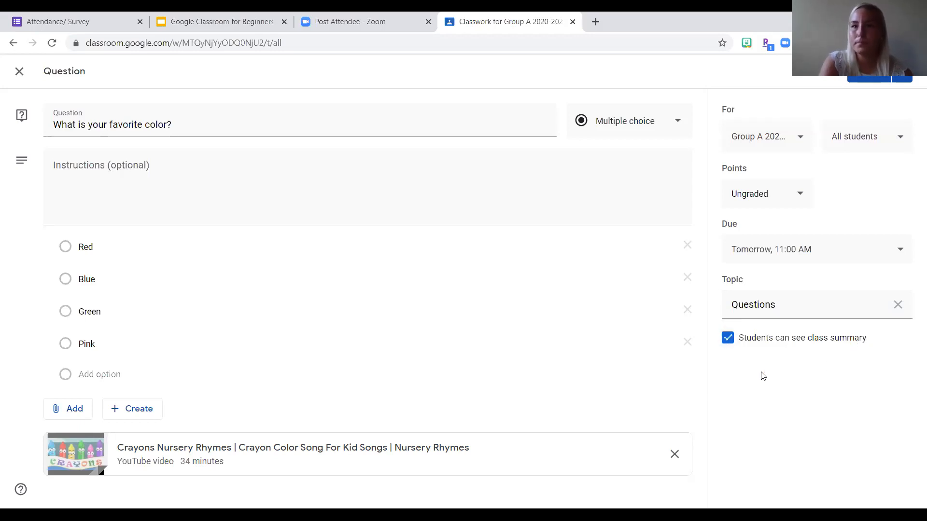
pyautogui.click(869, 80)
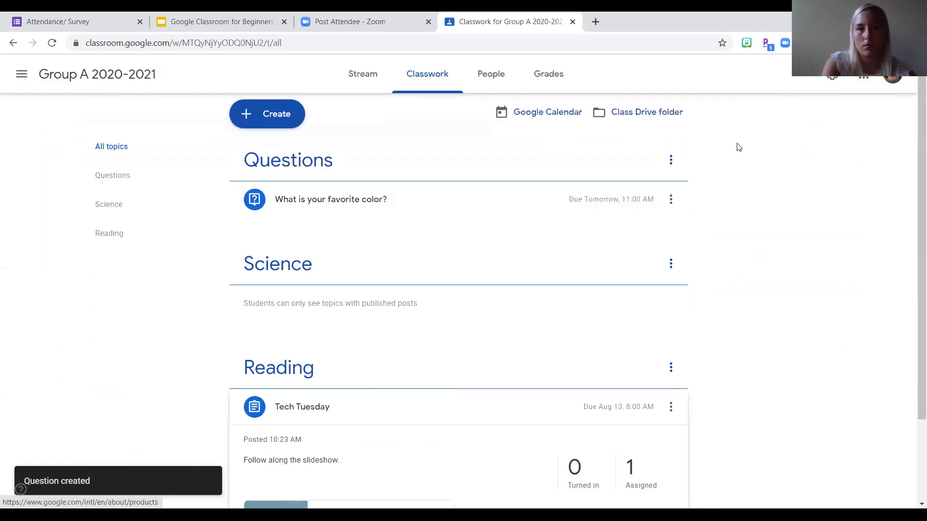
# - Look over the class's Classwork page to examine how the question and assignment are organized under their topics
pyautogui.scroll(-1, 780, 346)
pyautogui.scroll(1, 780, 346)
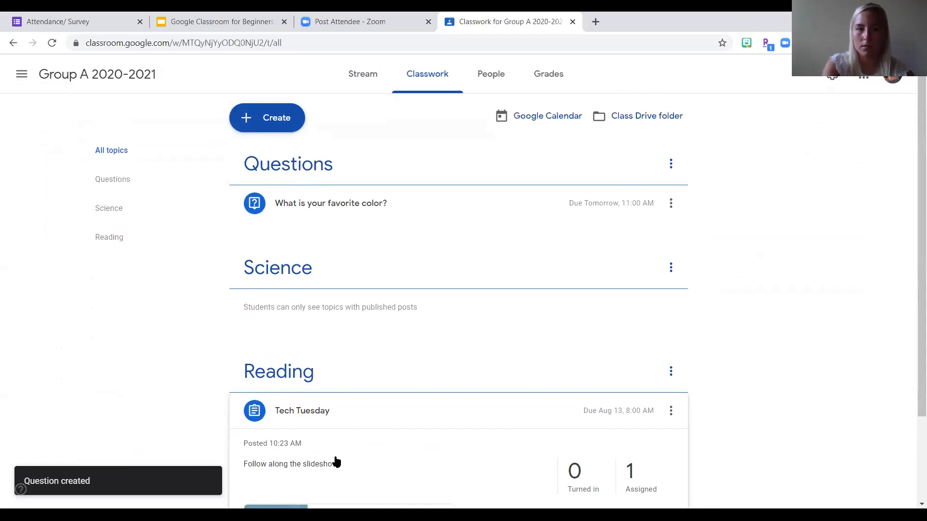
pyautogui.scroll(-2, 338, 411)
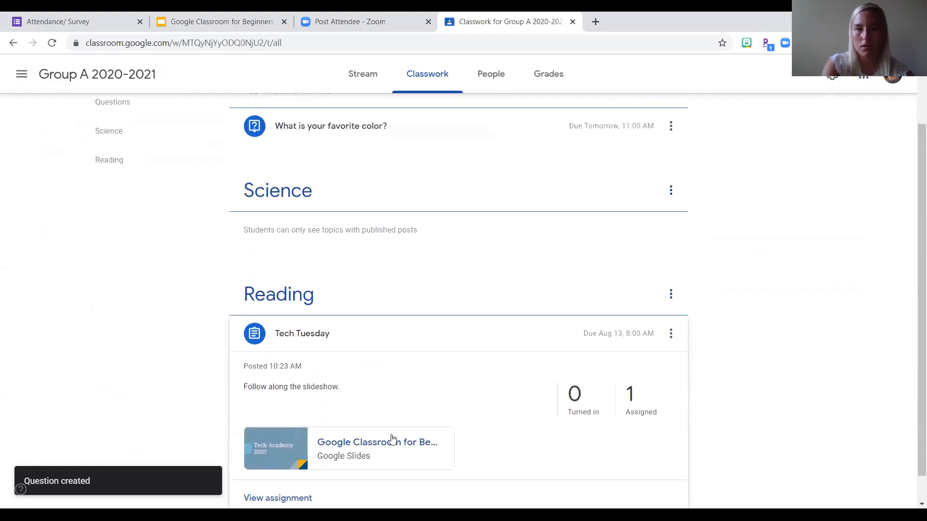
pyautogui.scroll(2, 391, 438)
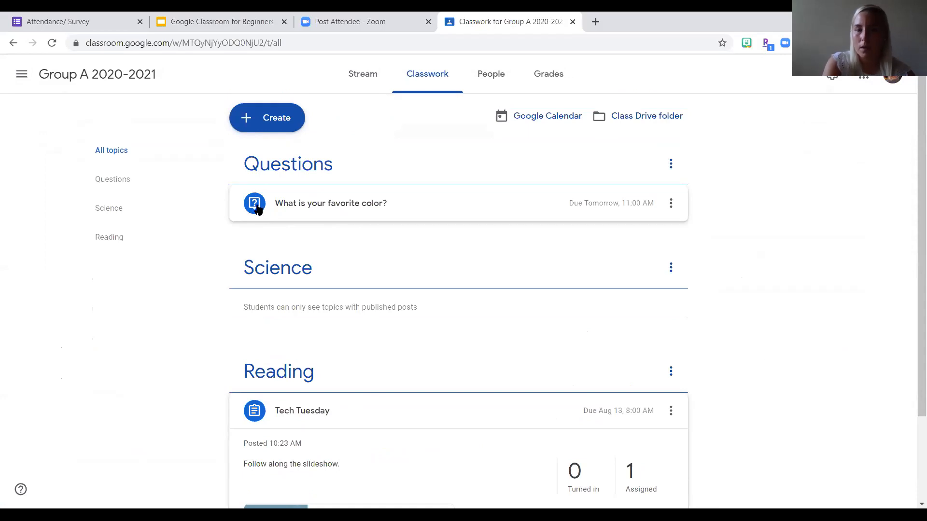
pyautogui.scroll(-1, 258, 410)
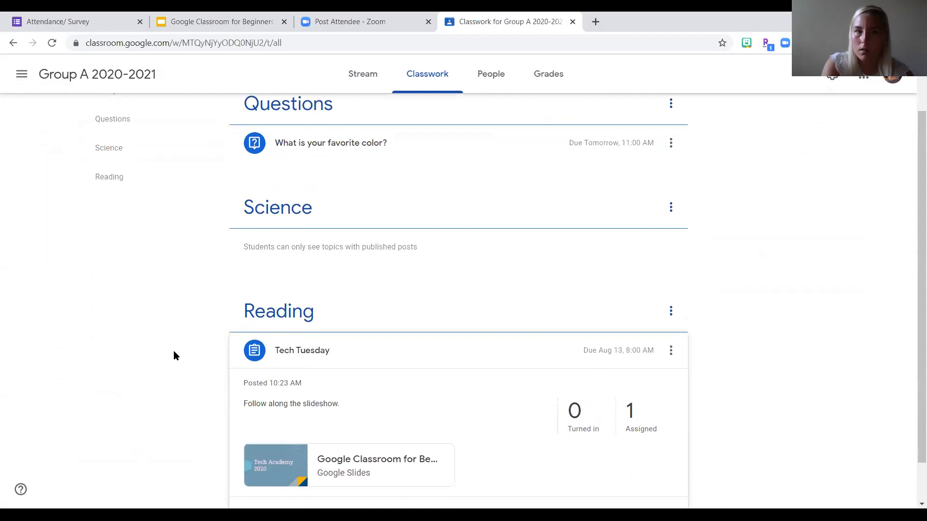
# - Reorder the Classwork topics so that Questions comes last, below Science and Reading
pyautogui.scroll(1, 174, 356)
pyautogui.moveTo(285, 179); pyautogui.dragTo(406, 275)
pyautogui.scroll(-2, 406, 275)
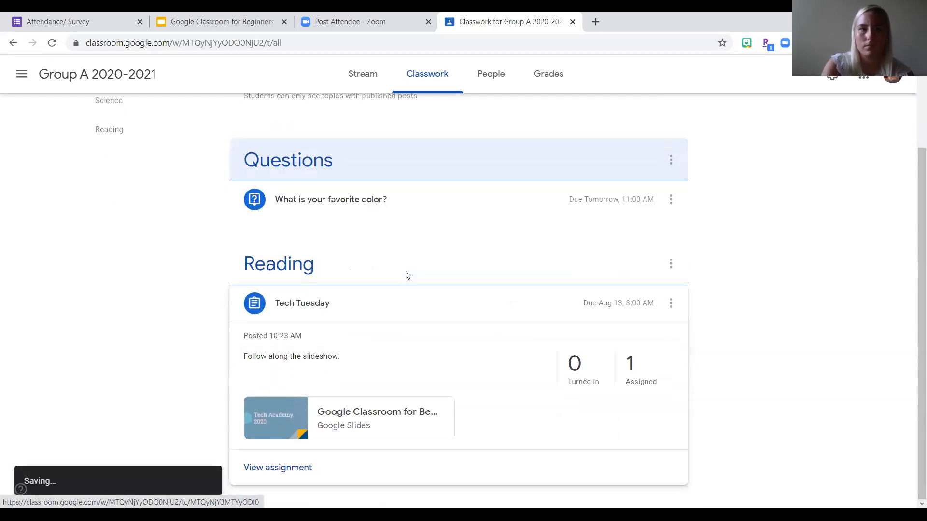
pyautogui.moveTo(314, 155); pyautogui.dragTo(332, 428)
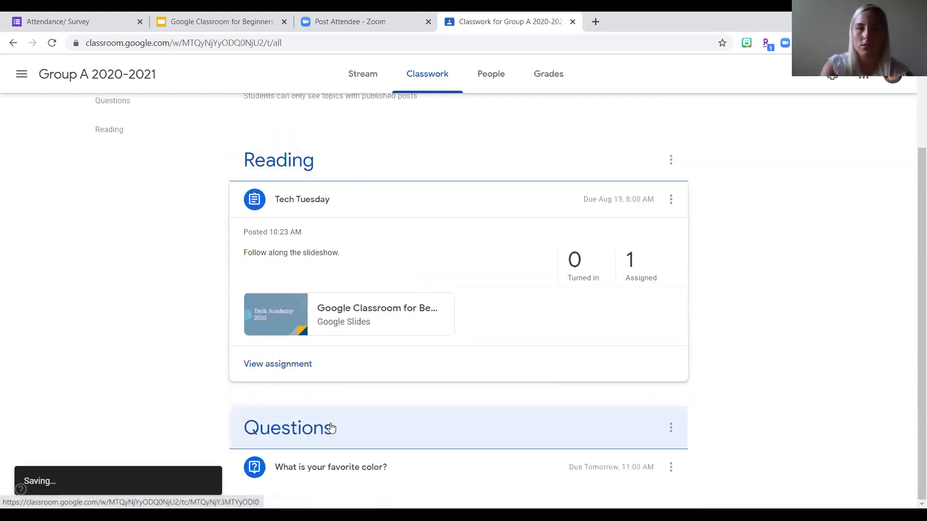
pyautogui.scroll(3, 739, 309)
# - Expand the question "What is your favorite color?" to review its answer choices, attached video and available actions
pyautogui.scroll(-3, 740, 309)
pyautogui.click(494, 478)
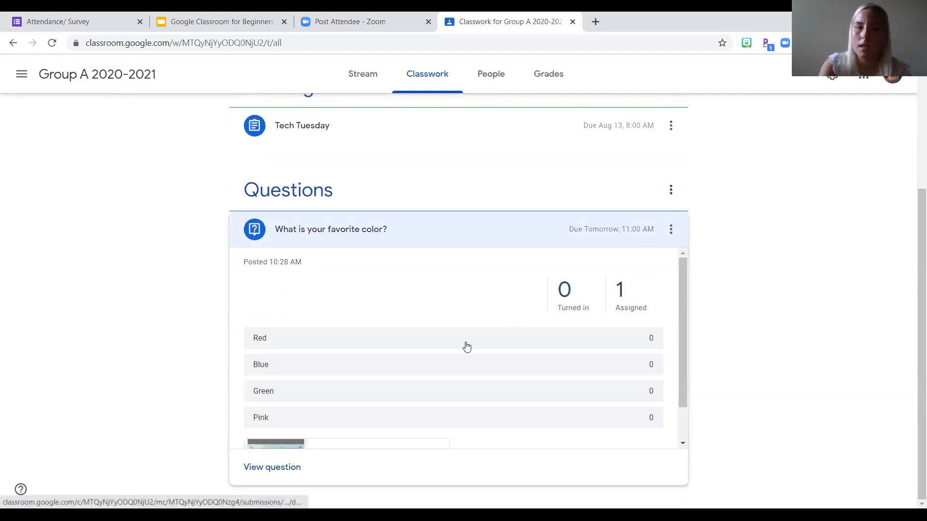
pyautogui.scroll(-1, 466, 347)
pyautogui.scroll(-1, 466, 347)
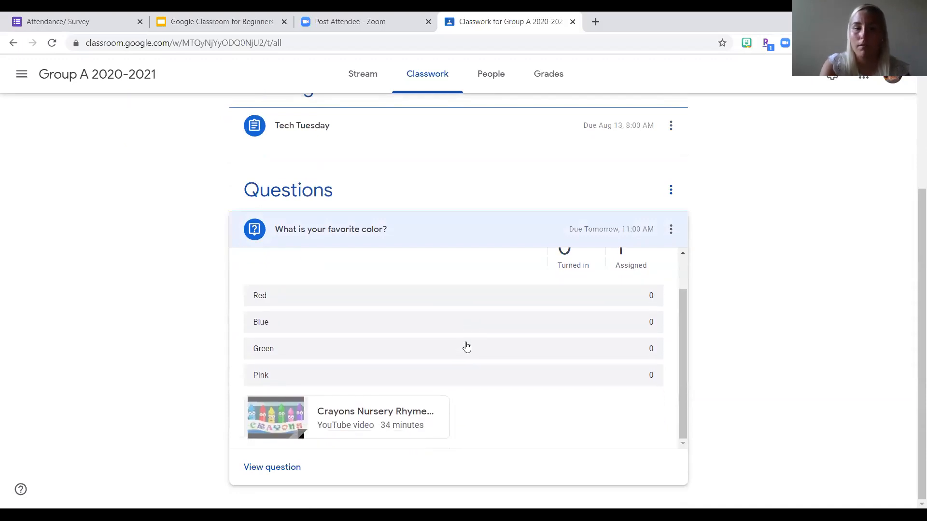
pyautogui.scroll(2, 466, 347)
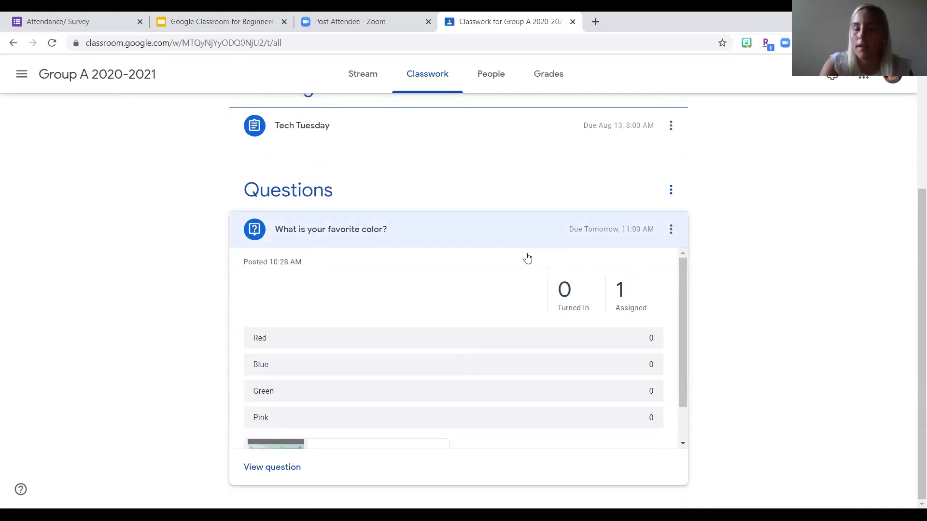
pyautogui.click(670, 231)
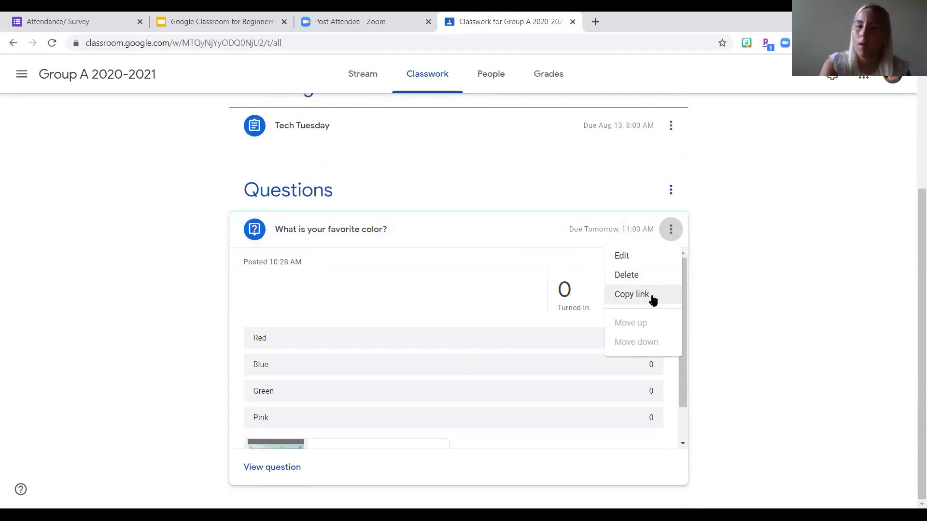
pyautogui.click(802, 249)
# - Check the Creating Questions slide in the Google Classroom for Beginners slideshow and return to the class's Classwork page
pyautogui.scroll(4, 751, 335)
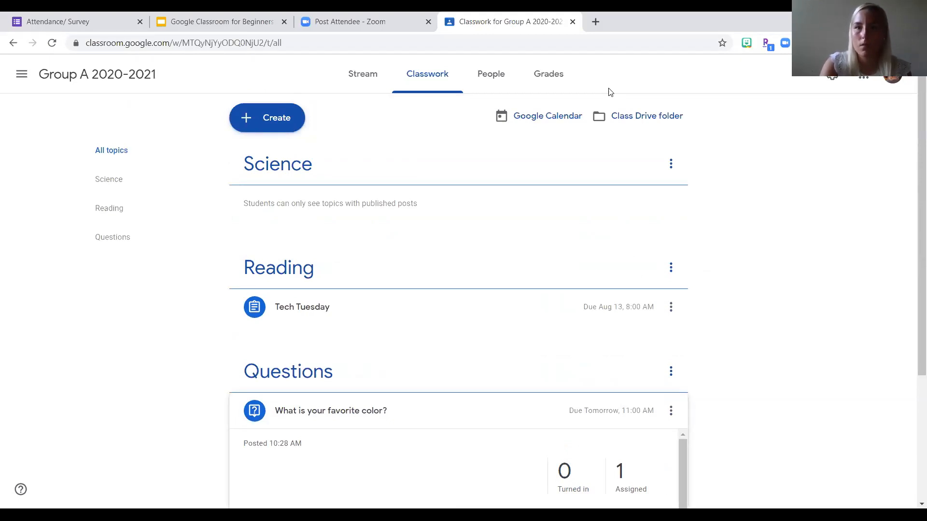
pyautogui.click(189, 19)
pyautogui.scroll(-1, 75, 401)
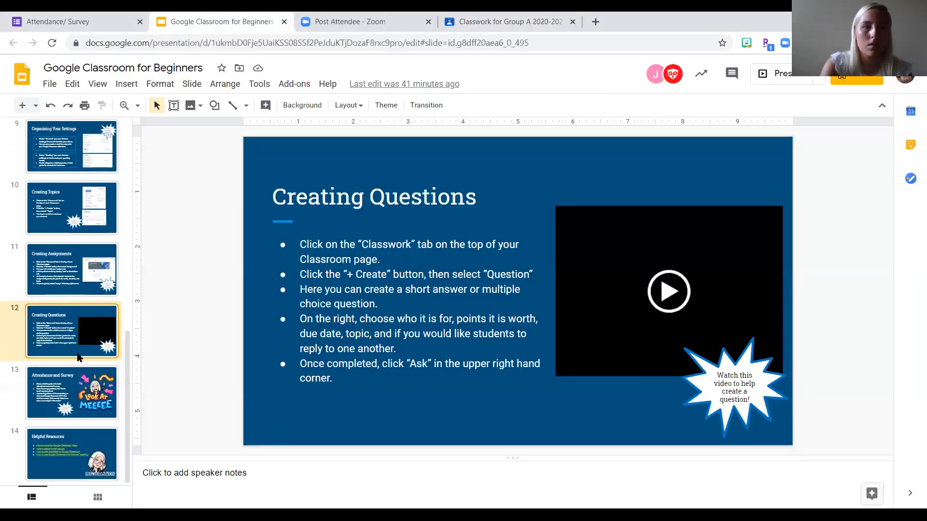
pyautogui.click(537, 30)
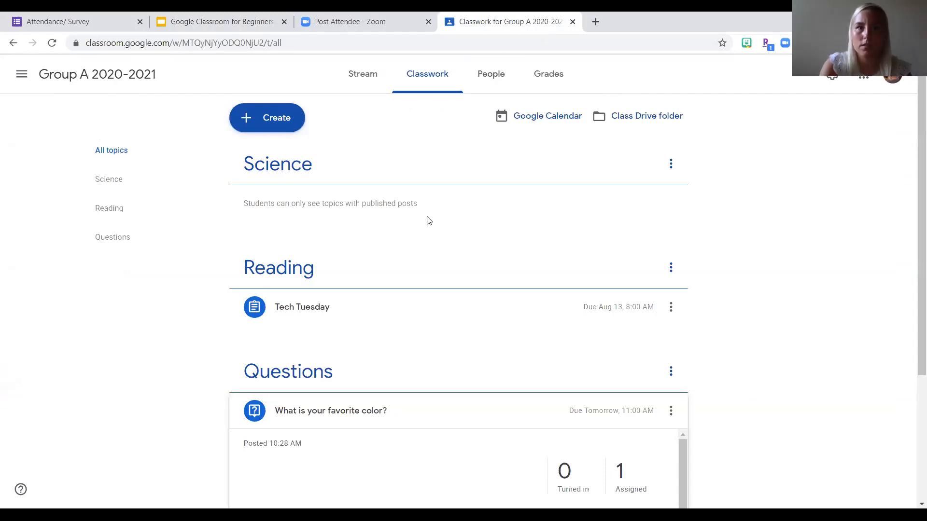
# - Review the types of classwork that can be created and how posted work is listed on the class Stream, returning to Classwork
pyautogui.click(253, 117)
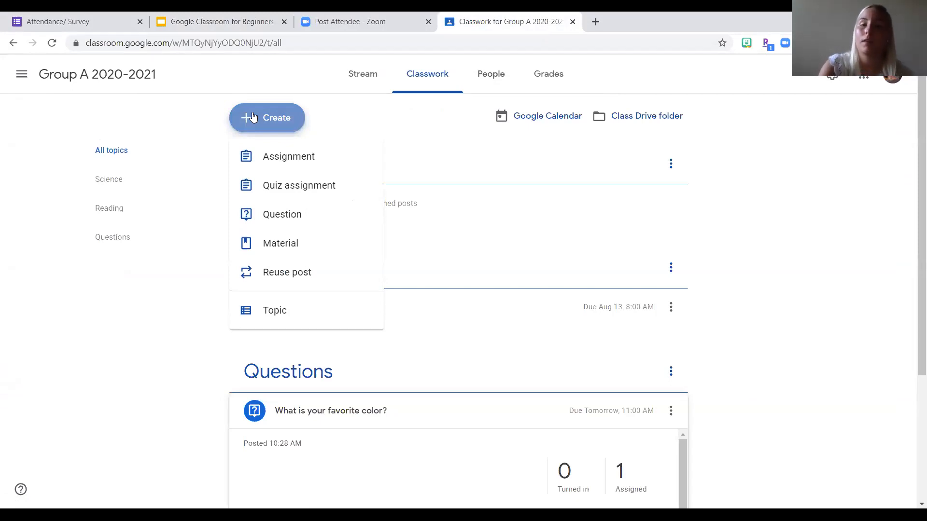
pyautogui.click(805, 356)
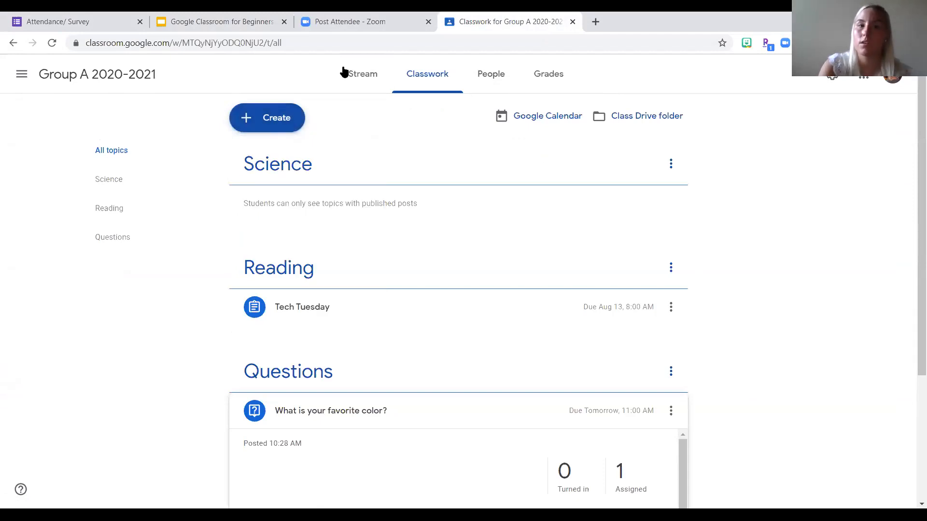
pyautogui.click(357, 74)
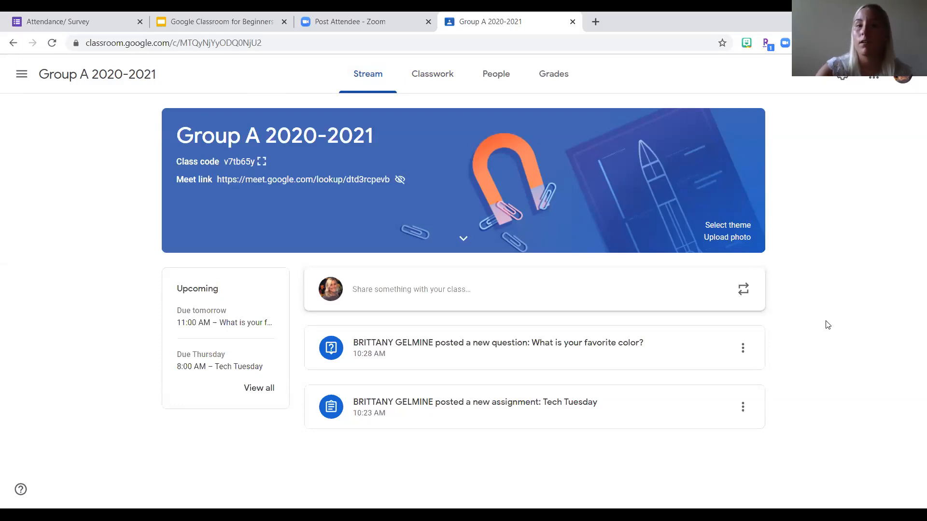
pyautogui.click(434, 82)
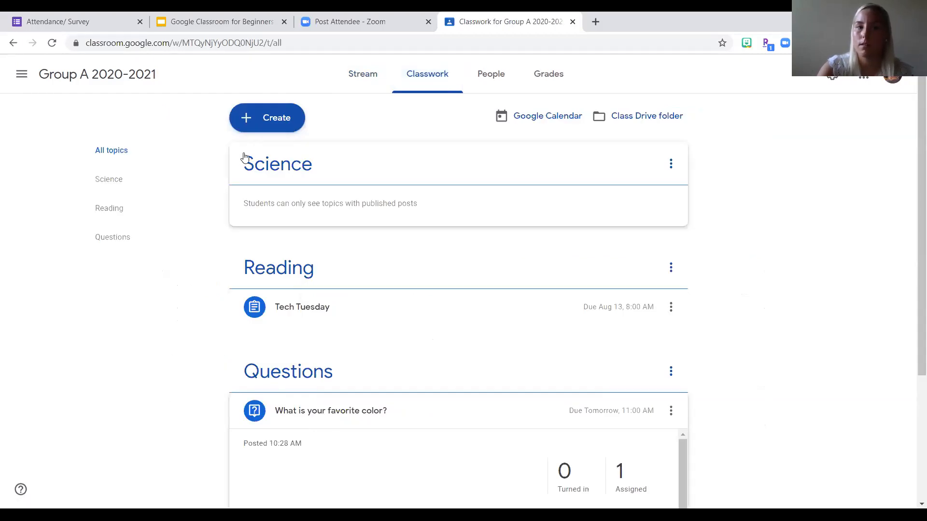
# - Create a new material for the class and title it "Fundations Writing Paper"
pyautogui.click(285, 122)
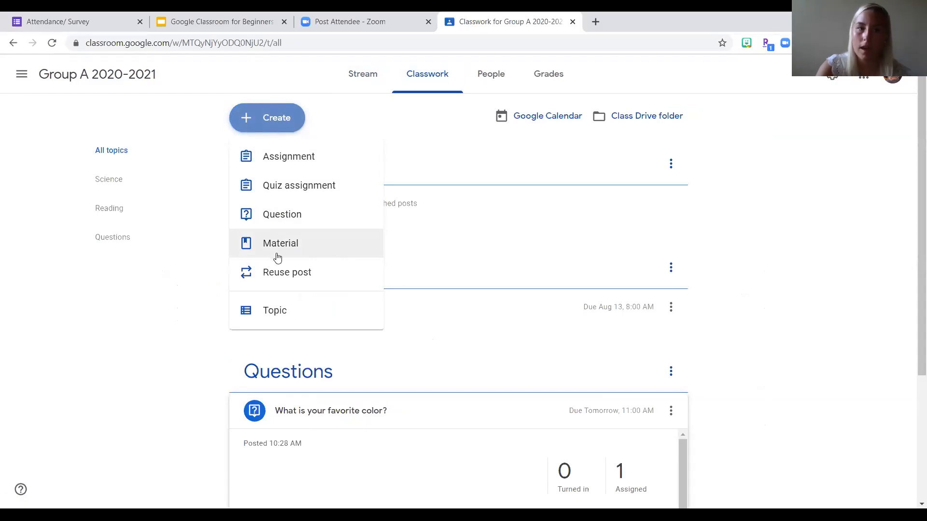
pyautogui.click(340, 245)
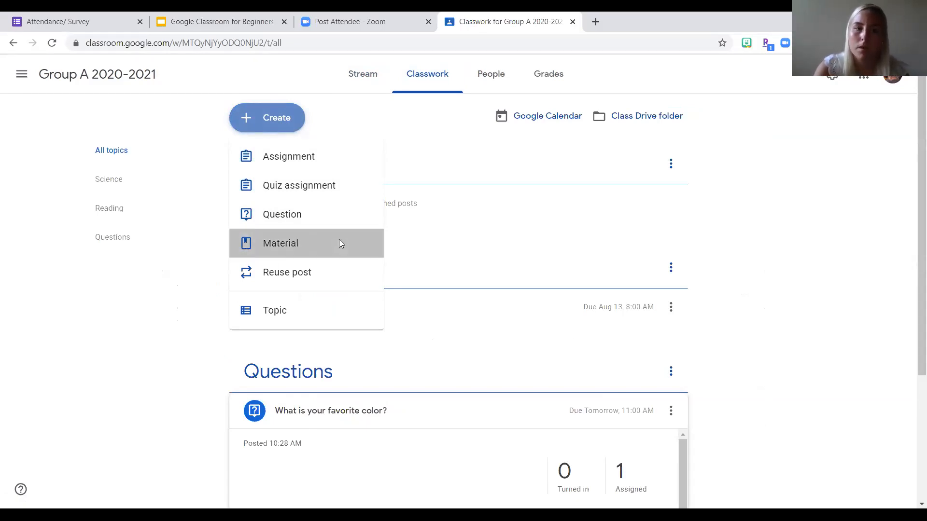
pyautogui.click(251, 120)
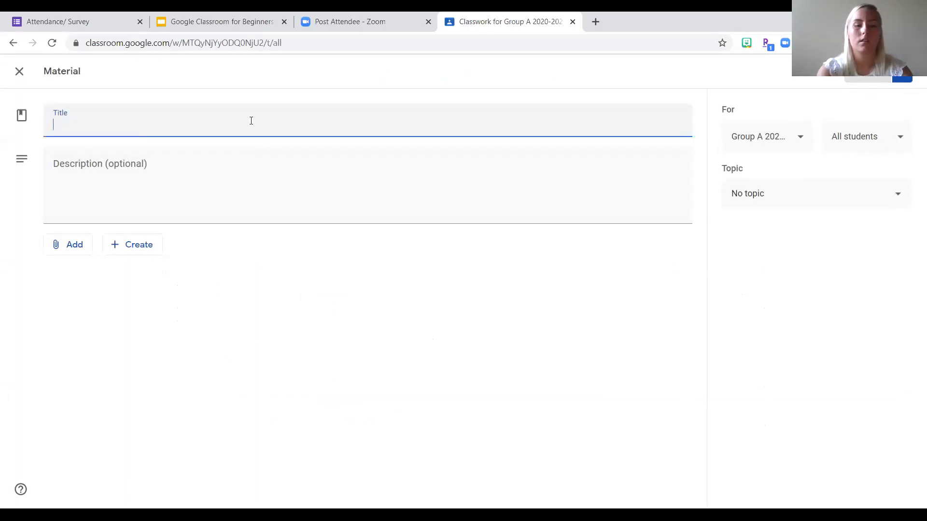
pyautogui.write('Fundatins')
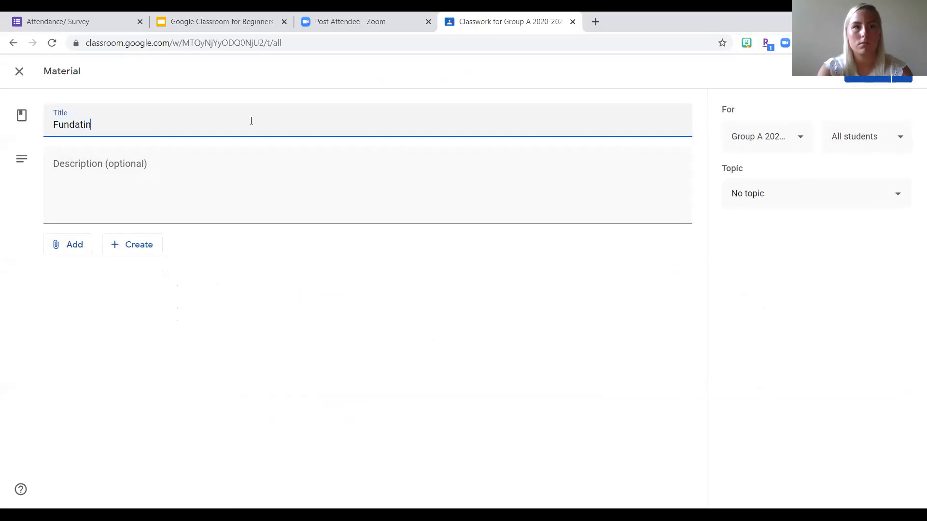
pyautogui.press('BackSpace')
pyautogui.press('BackSpace')
pyautogui.press('BackSpace')
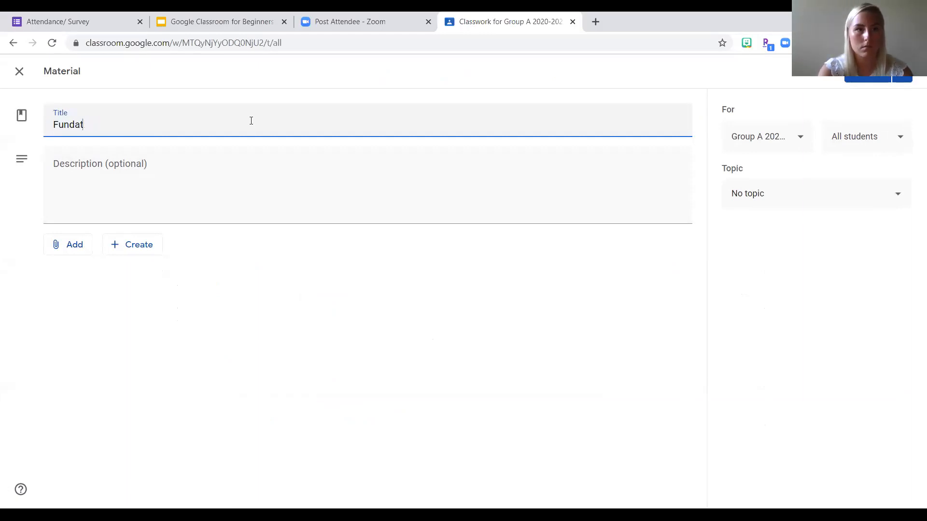
pyautogui.write('ions ')
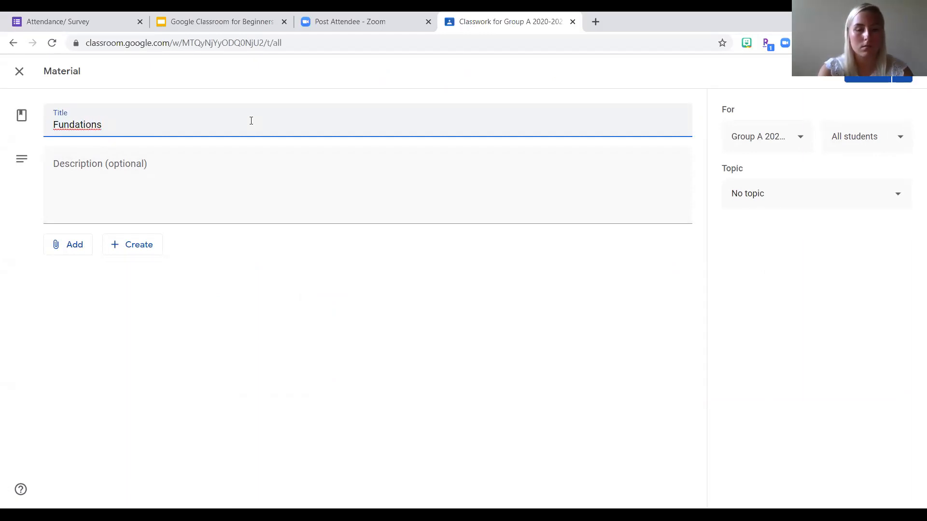
pyautogui.write('Writing Paper')
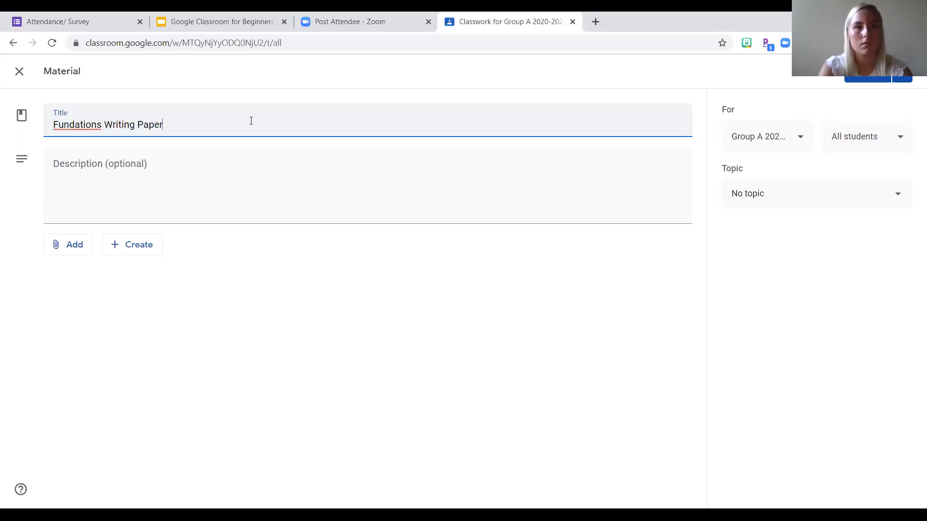
# - Enter the material's description as "Use this to practice writing daily."
pyautogui.click(220, 172)
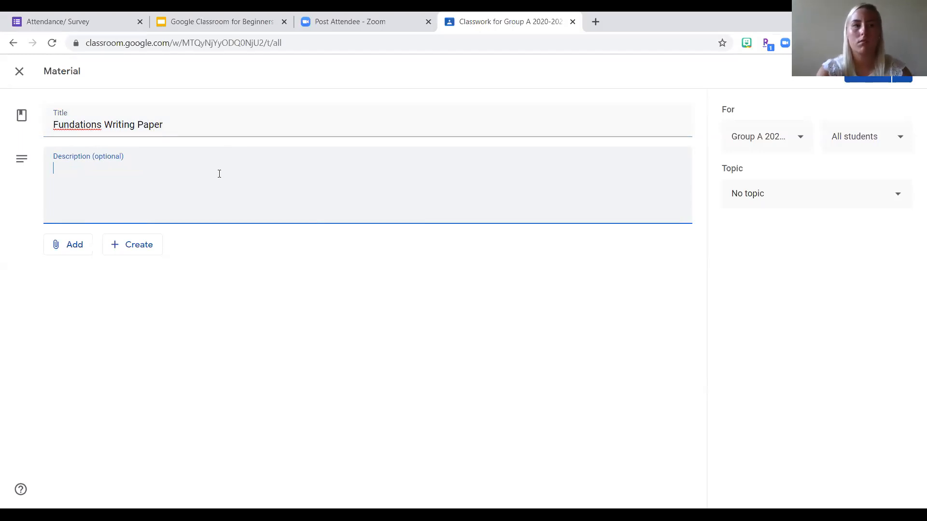
pyautogui.write('Use t')
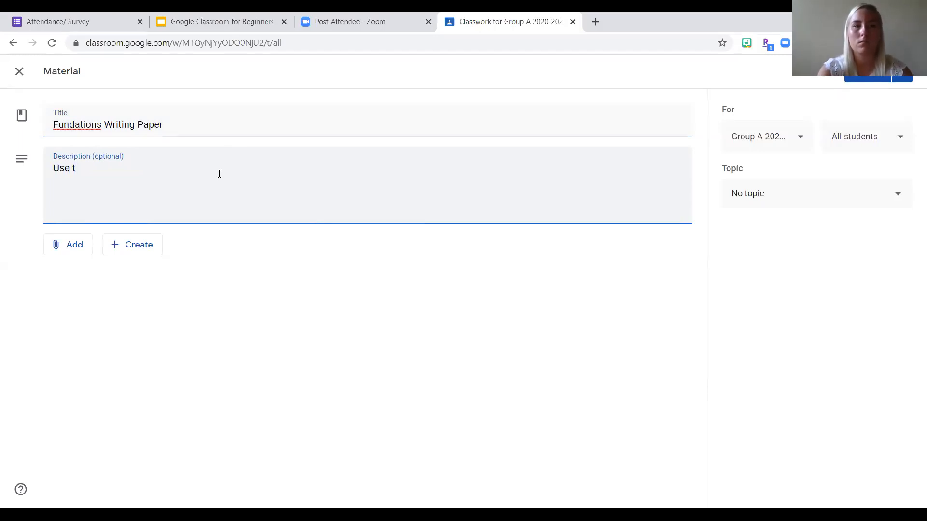
pyautogui.write('his to practic')
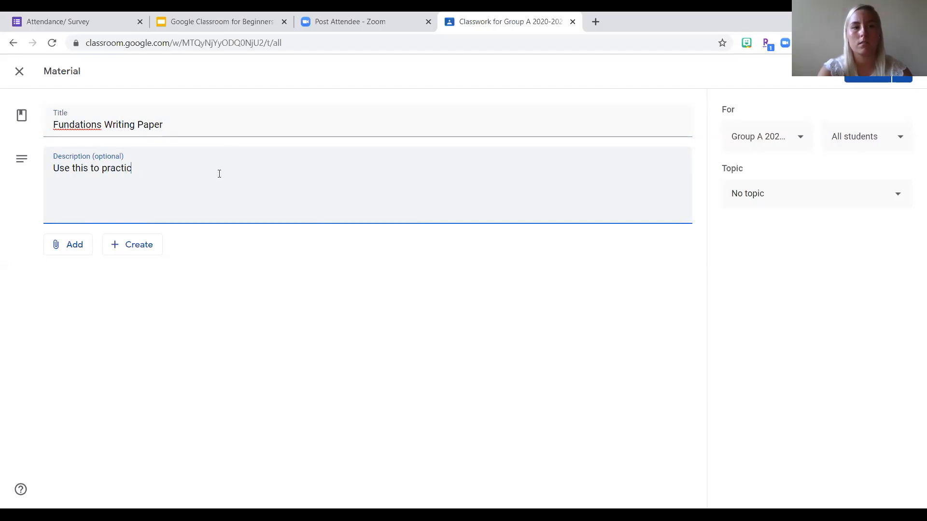
pyautogui.write('e writnig')
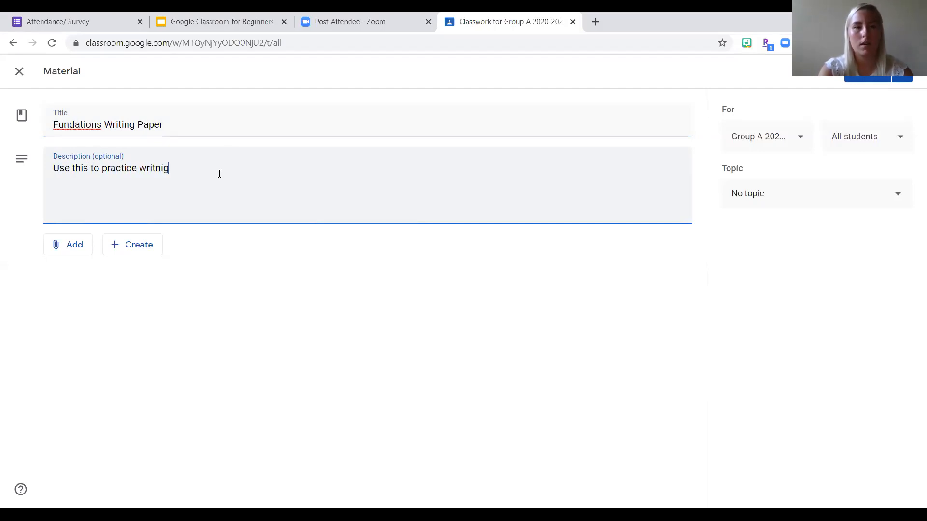
pyautogui.press('BackSpace')
pyautogui.press('BackSpace')
pyautogui.press('BackSpace')
pyautogui.write('ing ')
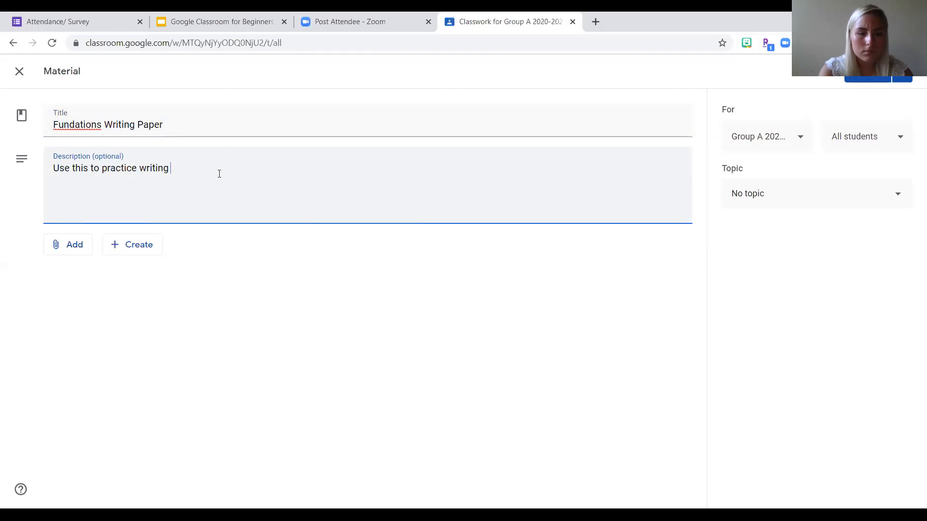
pyautogui.write('daily.')
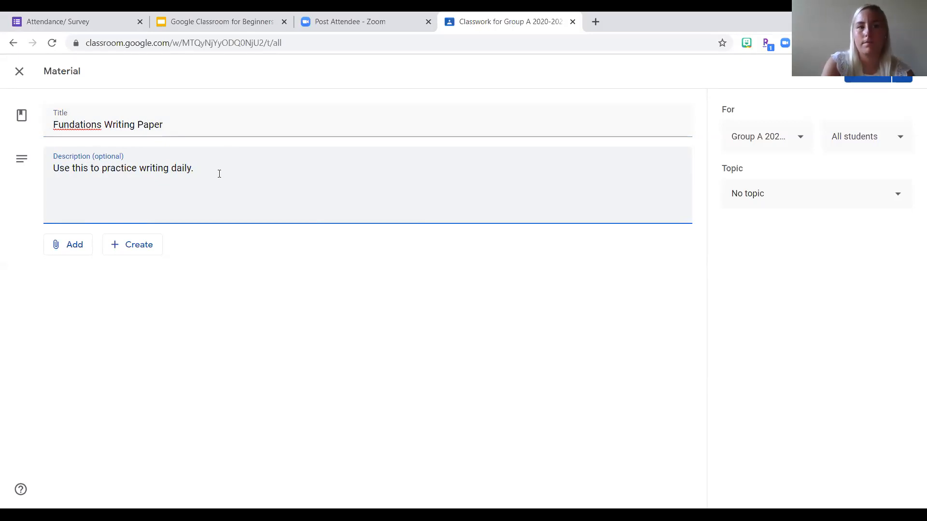
# - Attach AddressPhoneNumberPractice.pdf to the material from the Language Arts folder inside Kindergarten 2019-2020 in Google Drive
pyautogui.click(71, 250)
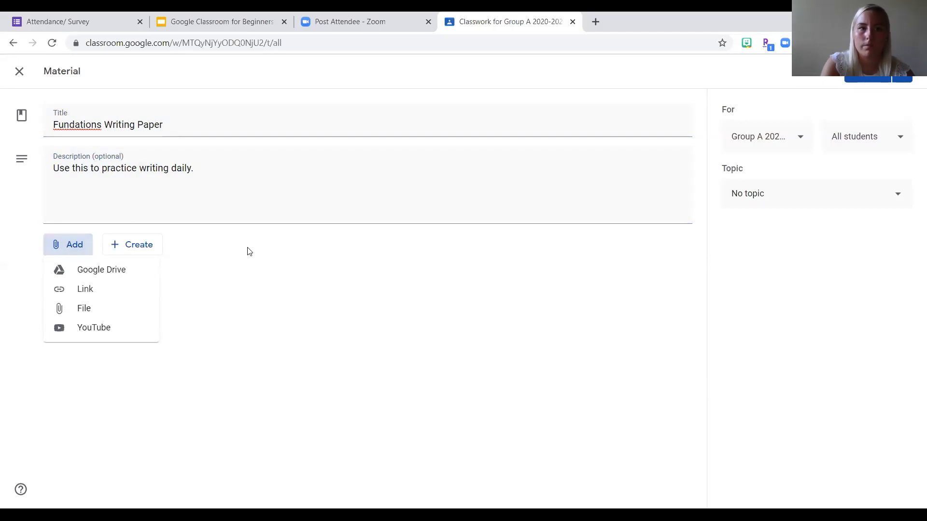
pyautogui.click(261, 261)
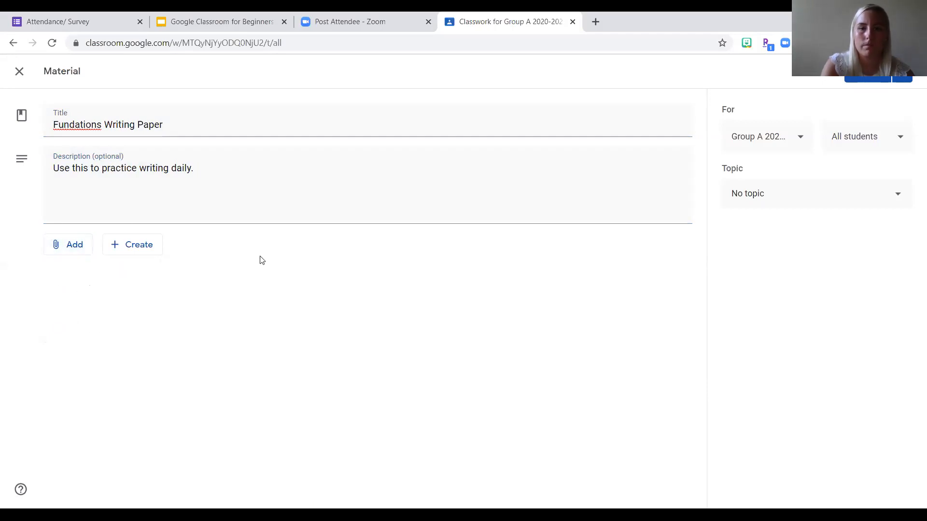
pyautogui.click(73, 246)
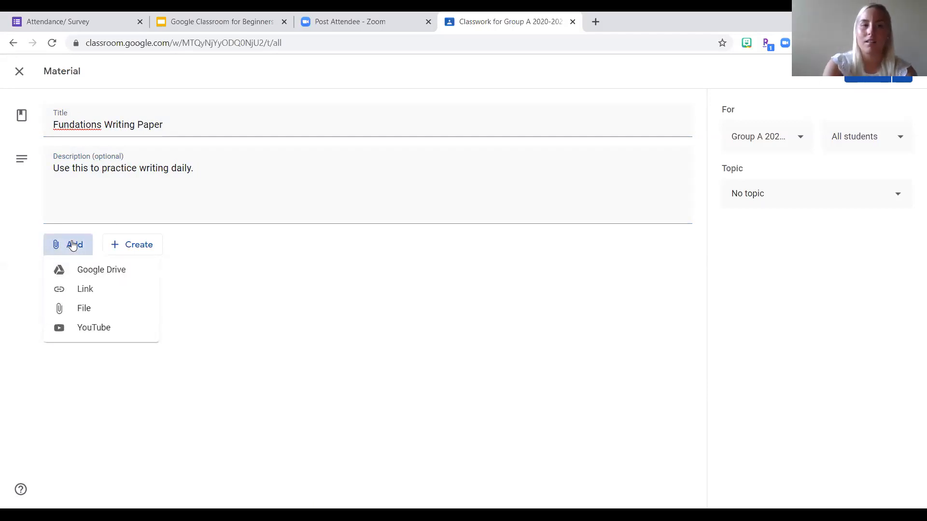
pyautogui.click(80, 271)
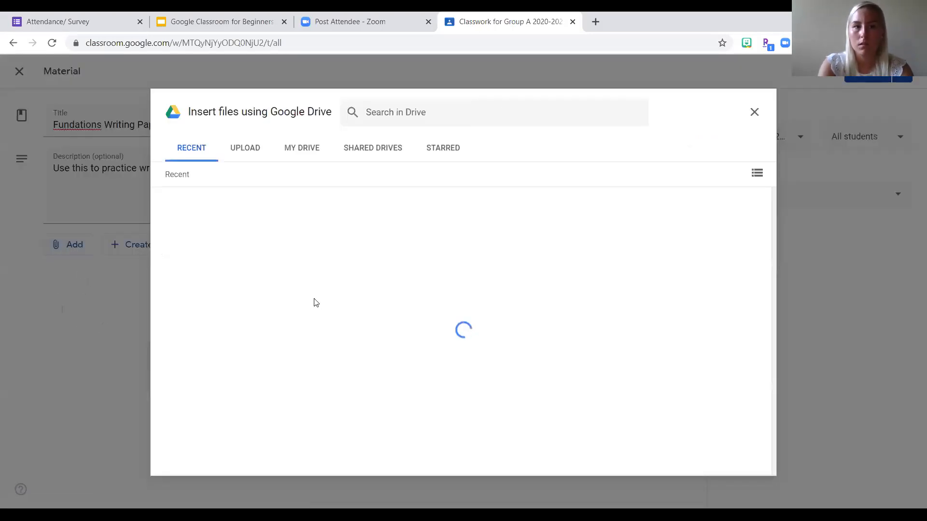
pyautogui.click(302, 150)
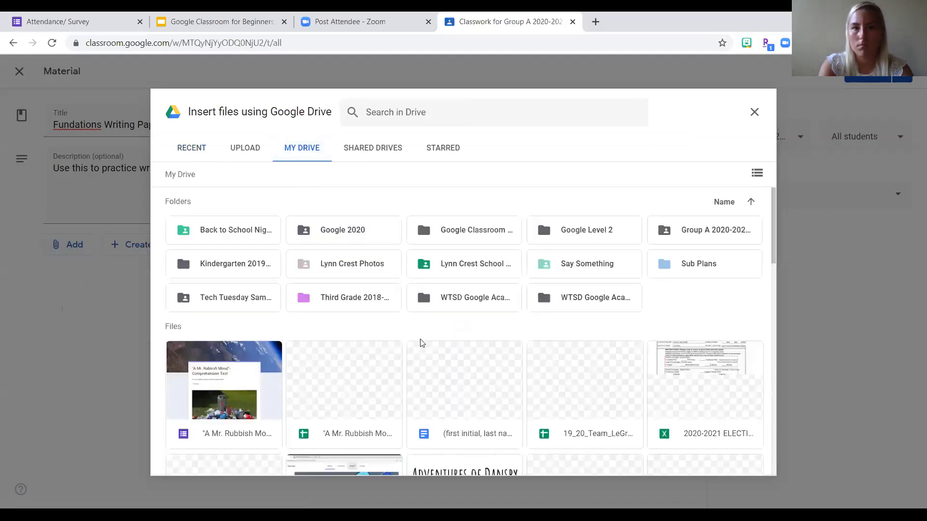
pyautogui.doubleClick(228, 267)
pyautogui.doubleClick(213, 263)
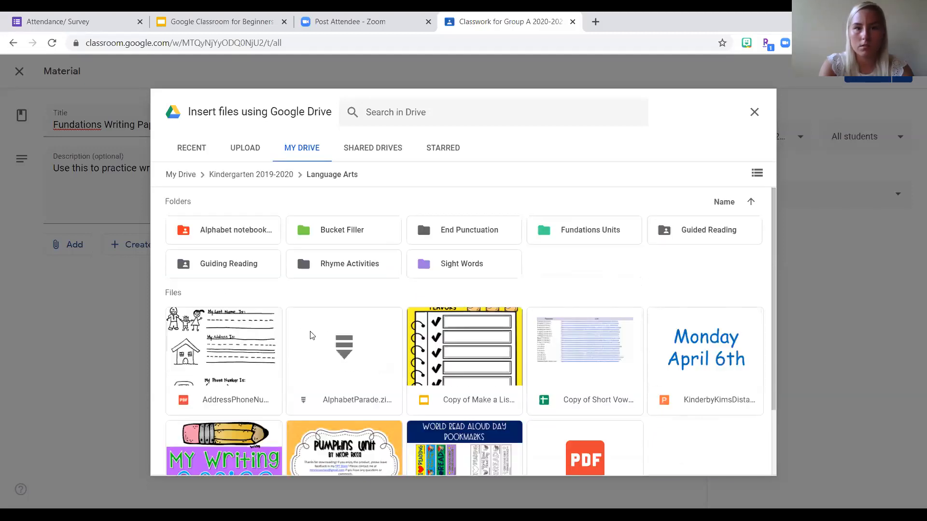
pyautogui.click(234, 357)
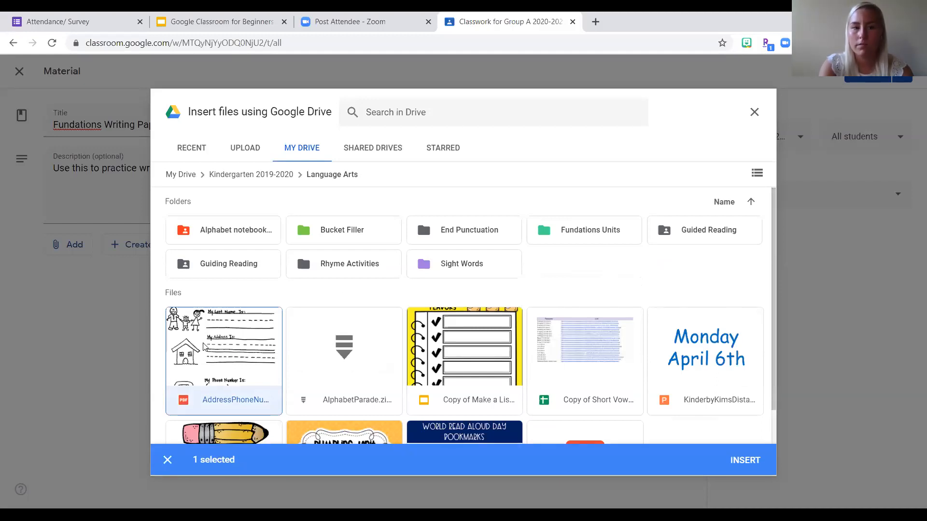
pyautogui.click(745, 460)
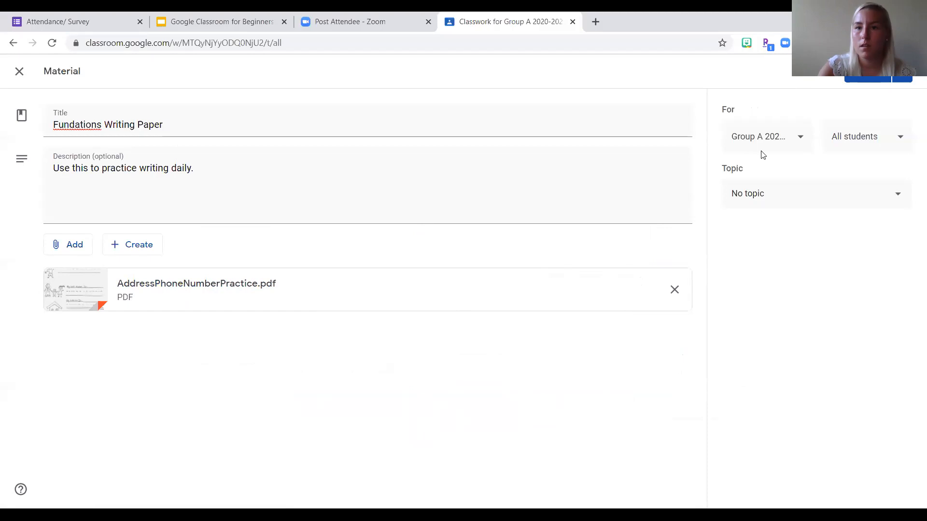
# - Review the material's class, student and topic options, keep all students of Group A 2020-2021 with no topic, and post it
pyautogui.click(797, 139)
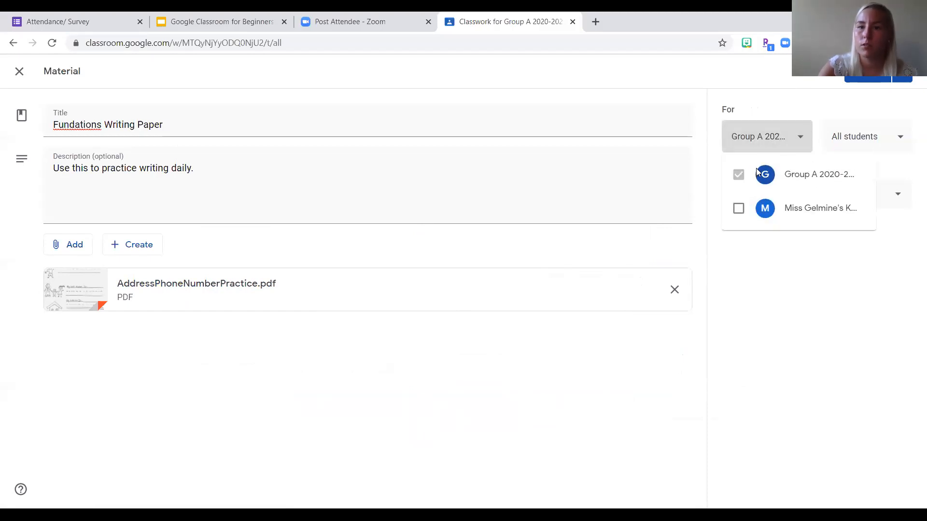
pyautogui.click(796, 136)
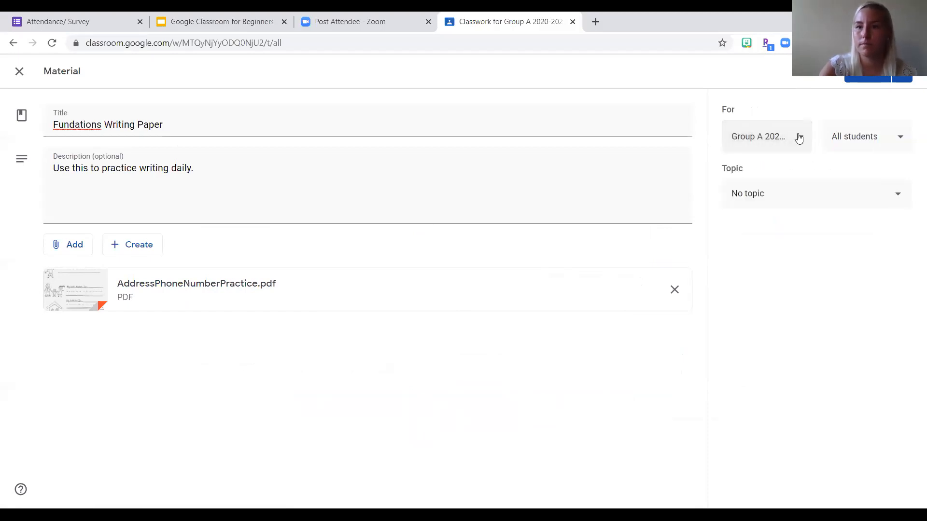
pyautogui.click(844, 136)
pyautogui.click(842, 136)
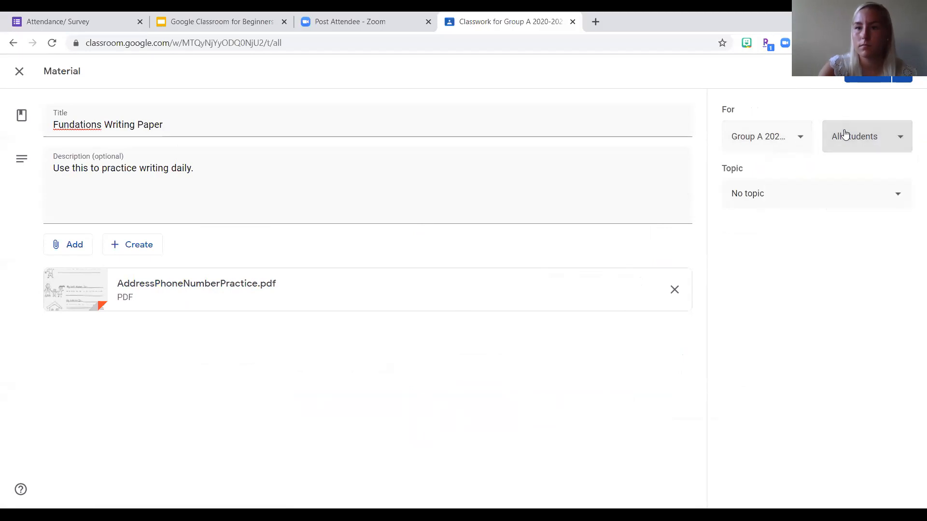
pyautogui.click(818, 193)
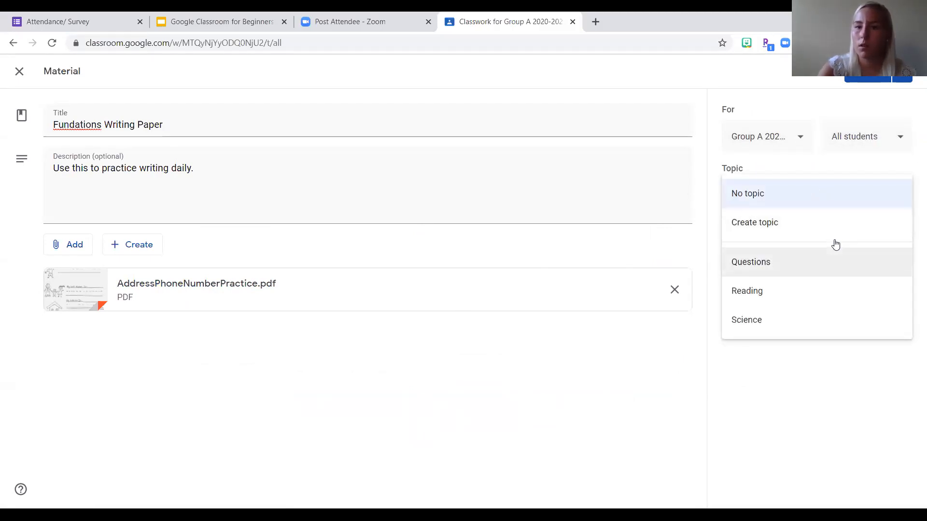
pyautogui.click(749, 201)
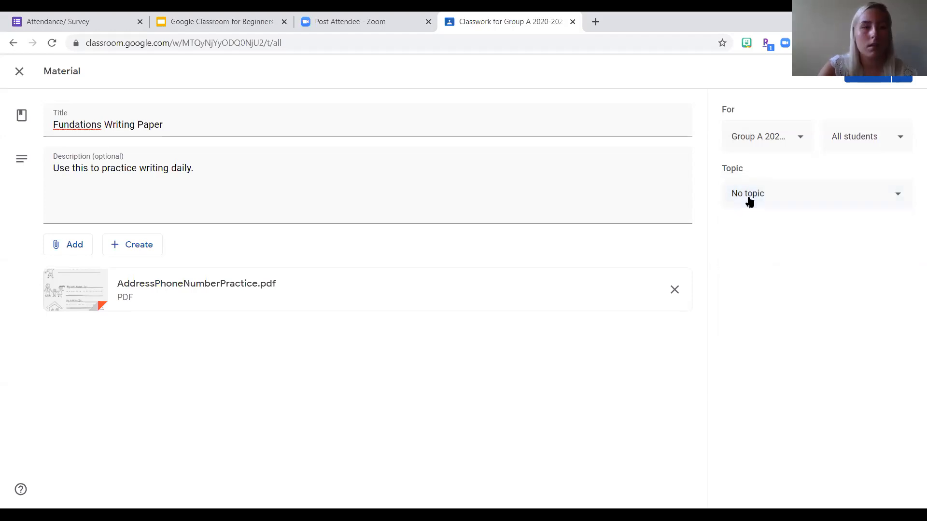
pyautogui.click(862, 77)
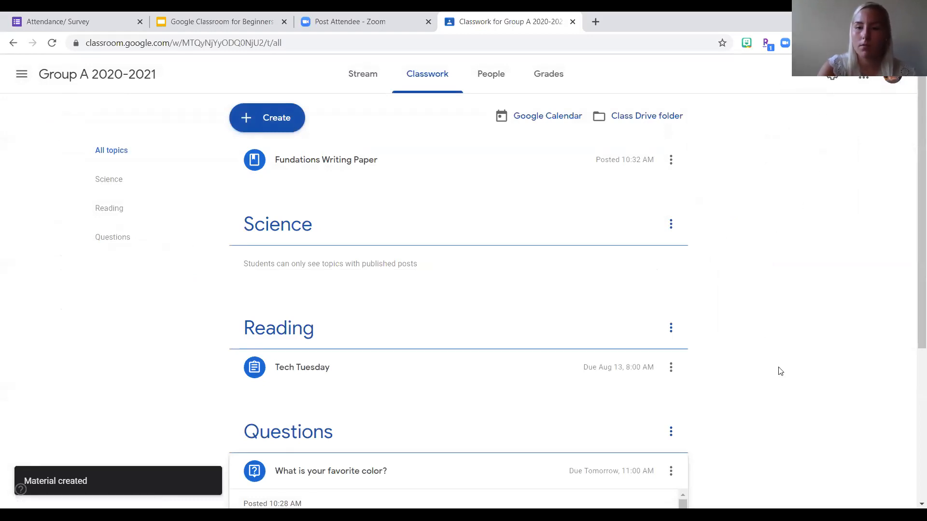
# - Examine how the Fundations Writing Paper material and the other posts are listed in Classwork and on the class Stream
pyautogui.scroll(-2, 379, 278)
pyautogui.scroll(2, 380, 279)
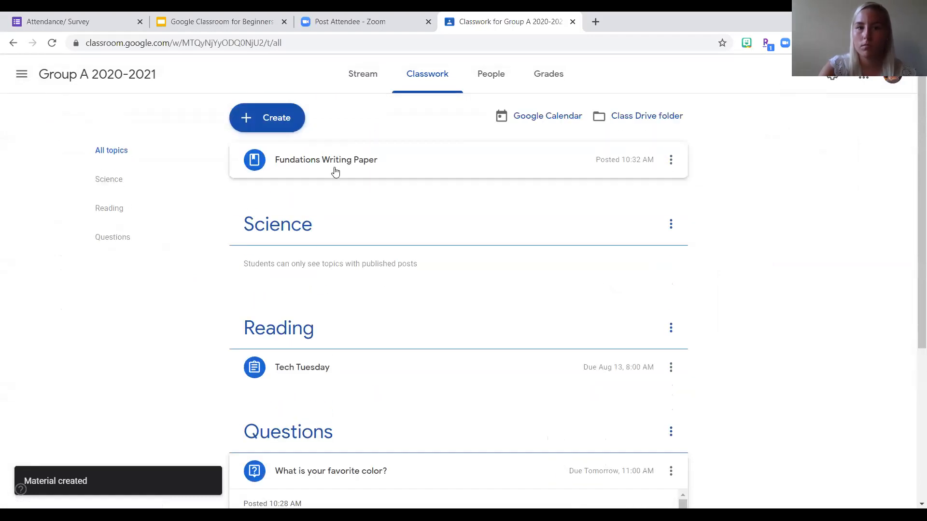
pyautogui.click(365, 80)
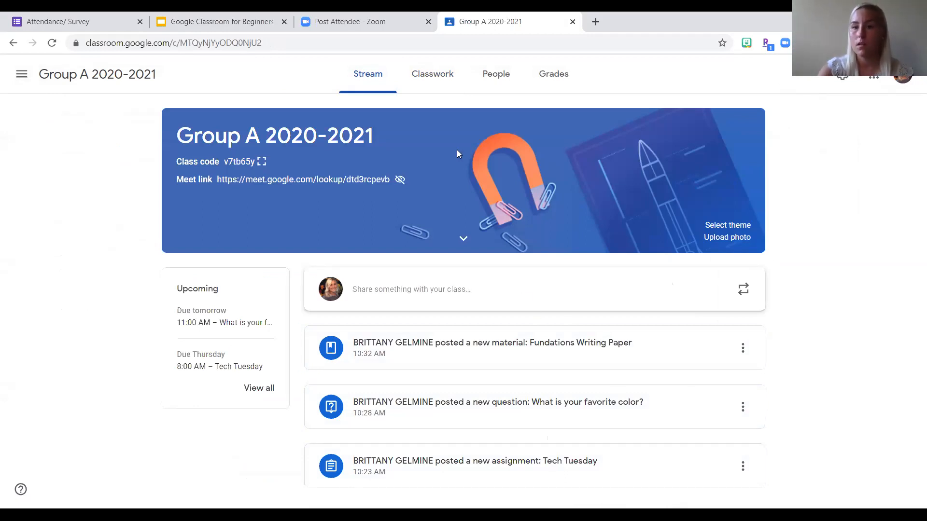
pyautogui.click(436, 77)
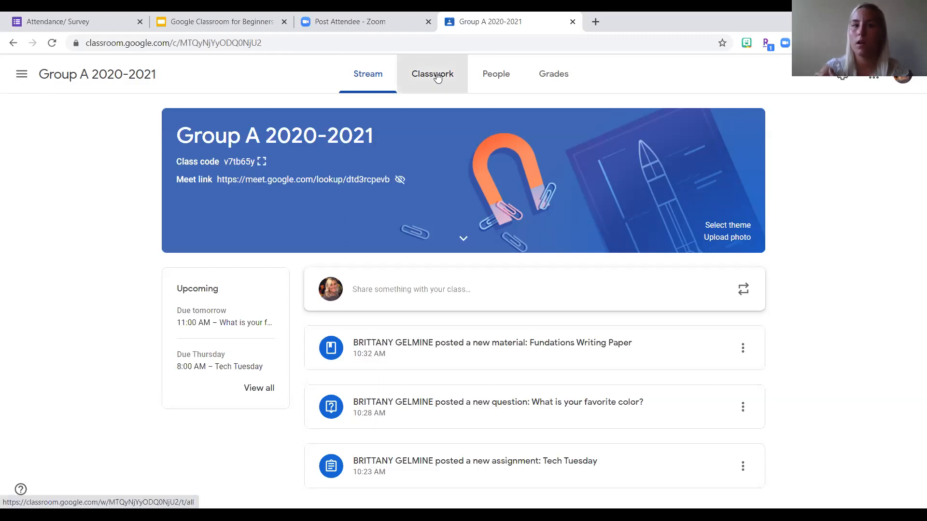
pyautogui.scroll(-1, 397, 367)
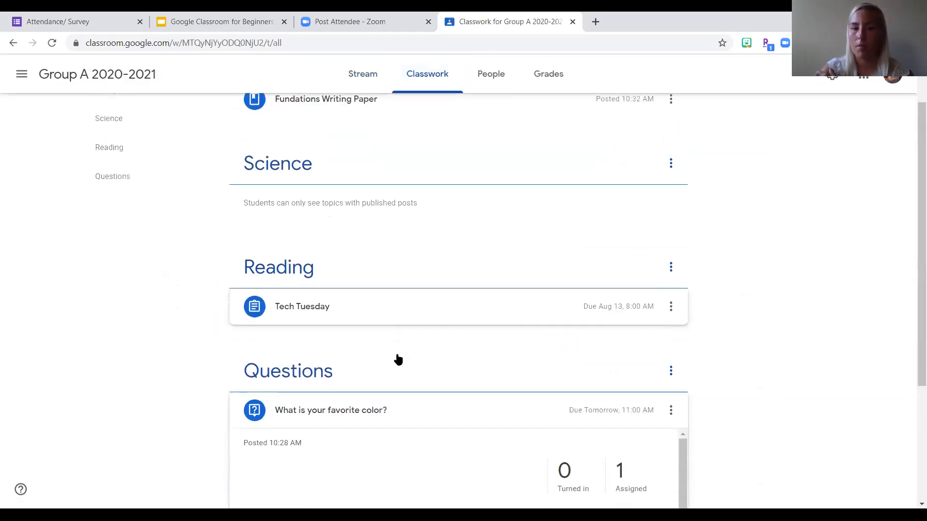
pyautogui.scroll(-2, 398, 360)
pyautogui.scroll(3, 398, 360)
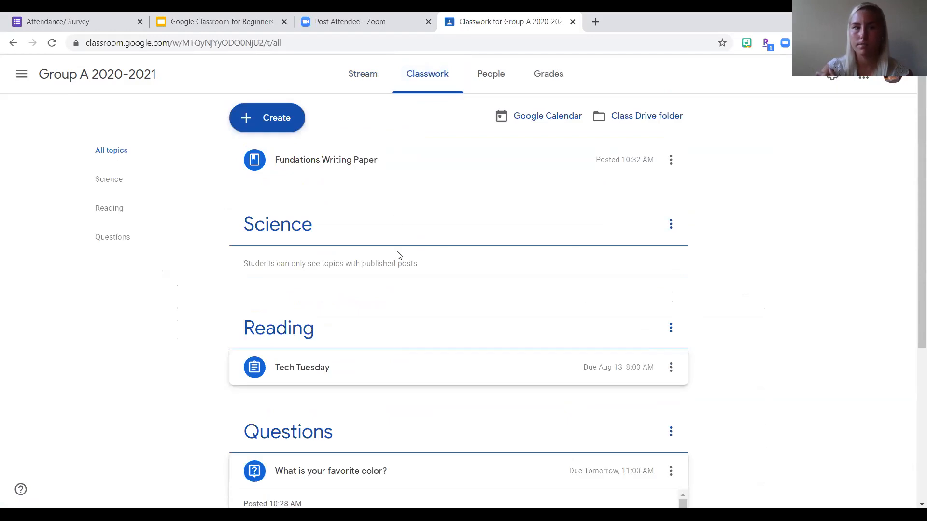
pyautogui.click(372, 75)
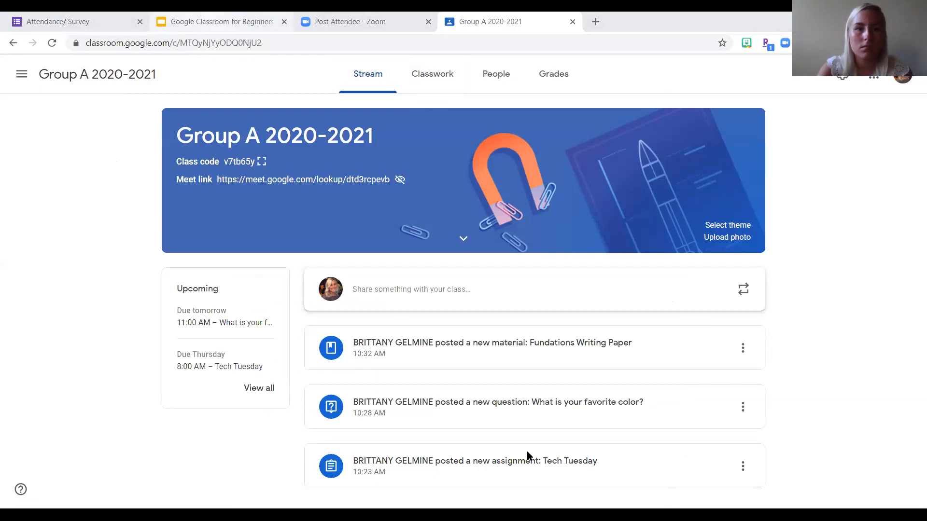
# - Switch to the Google Classroom for Beginners presentation in Google Slides and show the Attendance and Survey slide
pyautogui.click(222, 22)
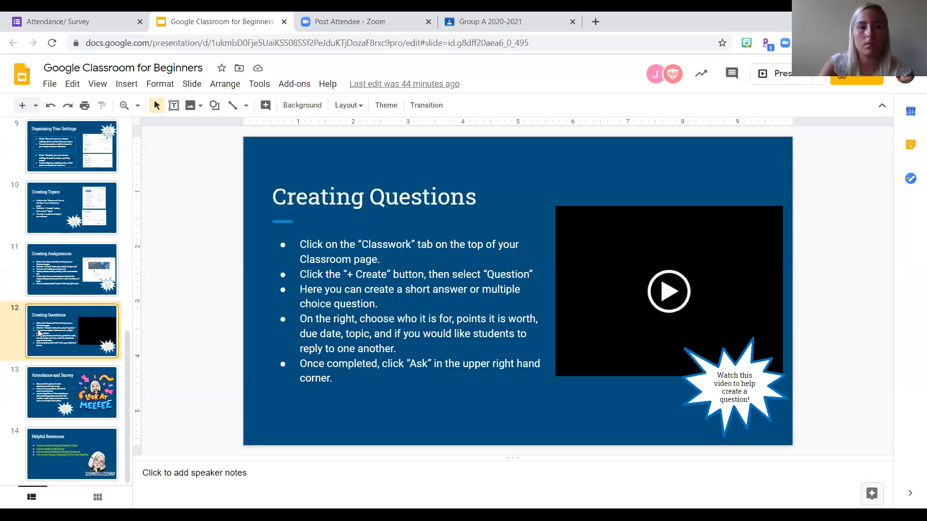
pyautogui.press('Down')
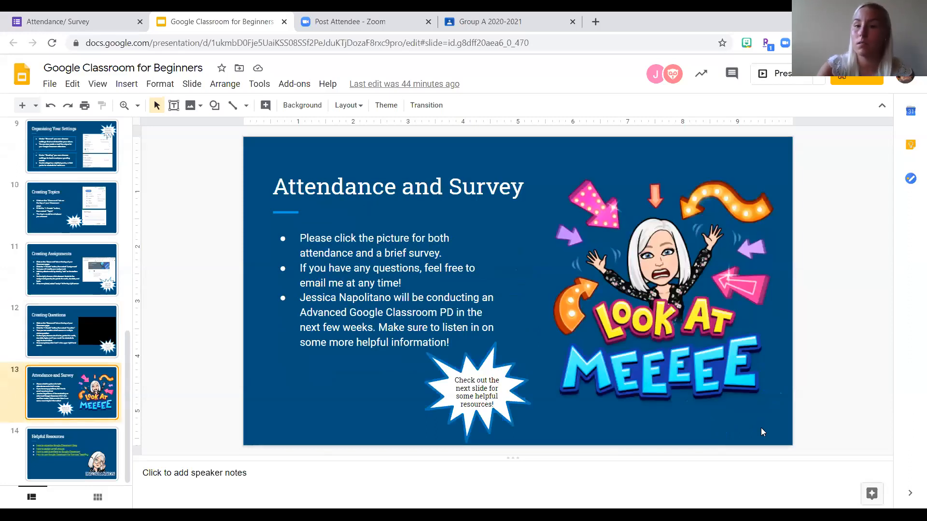
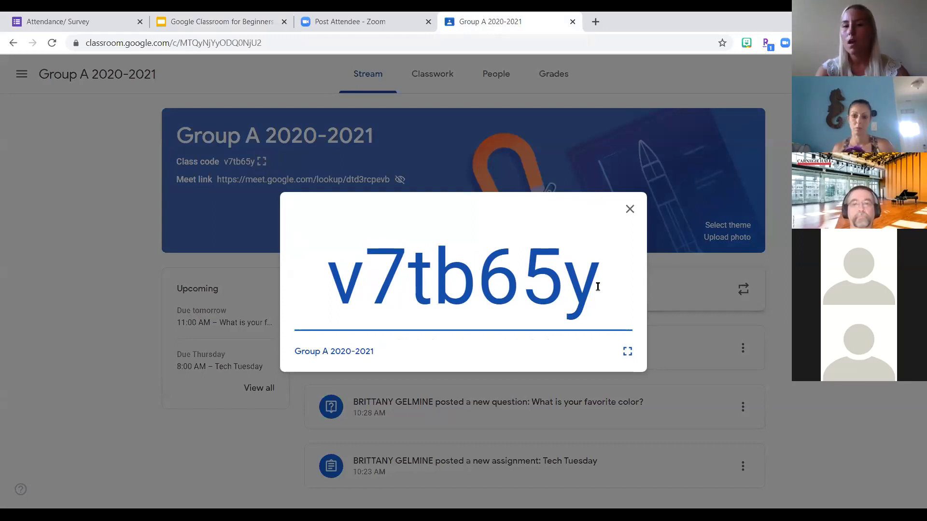
# - Close the enlarged class code and switch to the Google Classroom for Beginners presentation in Google Slides, showing the Attendance and Survey slide
pyautogui.moveTo(597, 286)
pyautogui.mouseDown()
pyautogui.moveTo(581, 284)
pyautogui.moveTo(600, 285)
pyautogui.mouseUp()
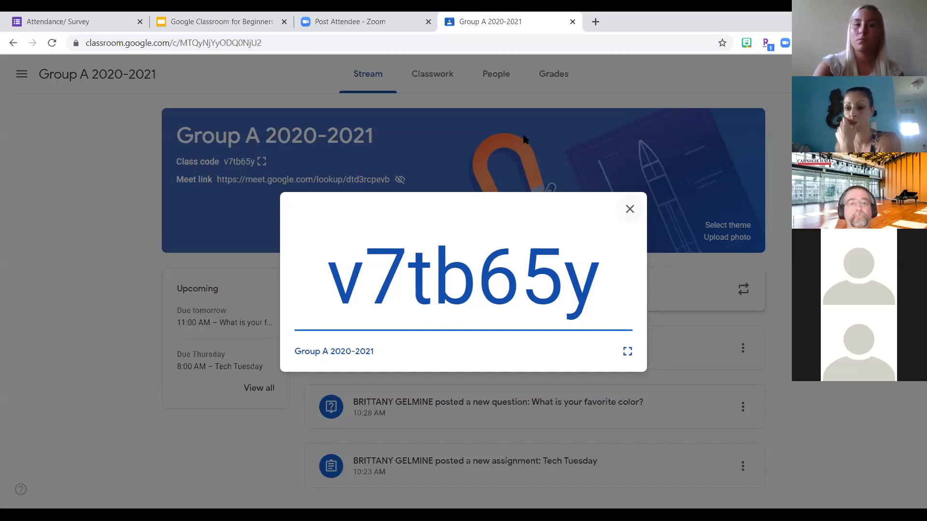
pyautogui.click(630, 209)
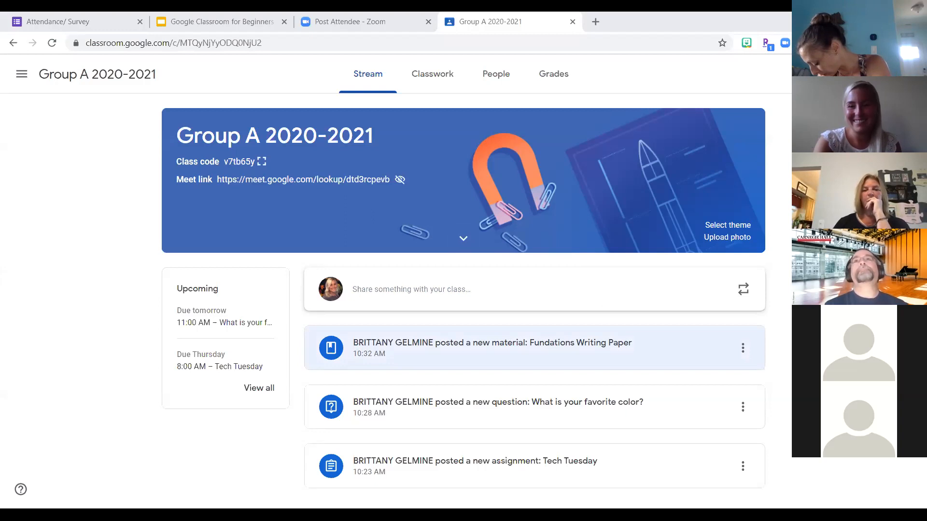
pyautogui.click(199, 17)
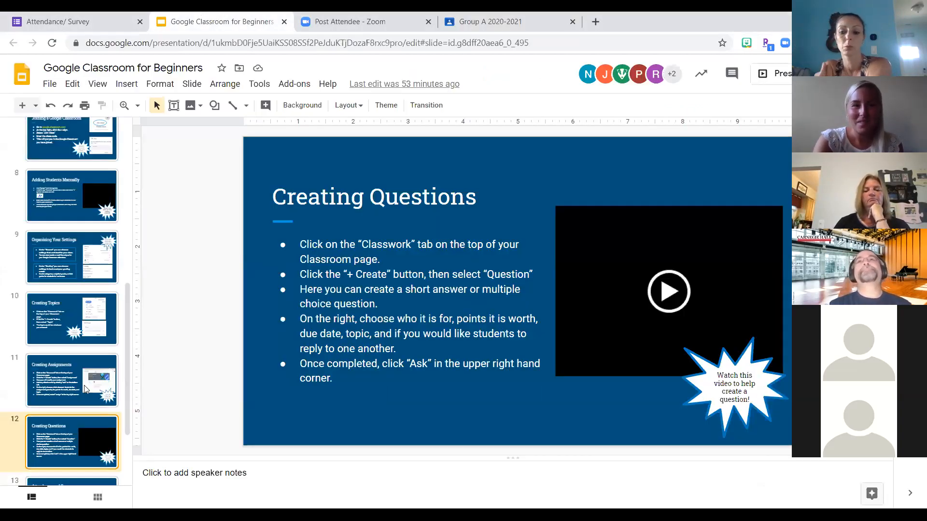
pyautogui.scroll(-2, 69, 405)
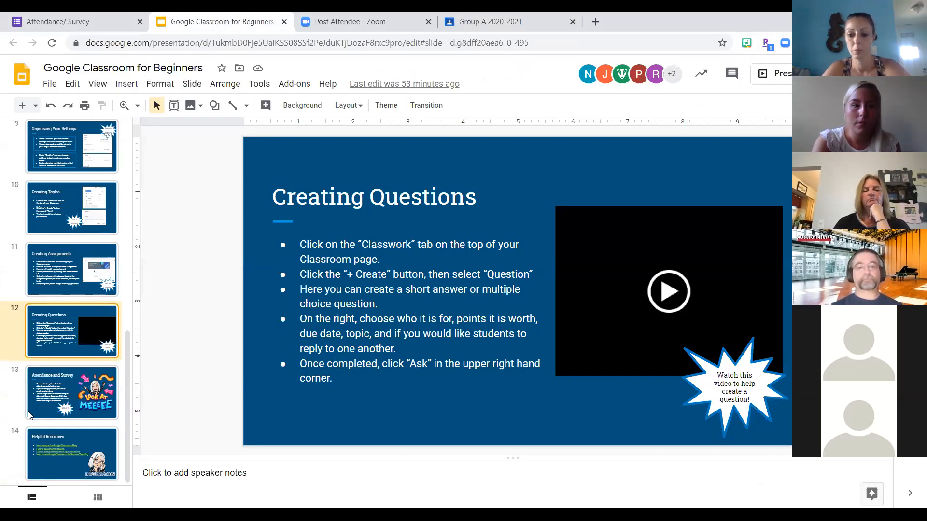
pyautogui.click(68, 405)
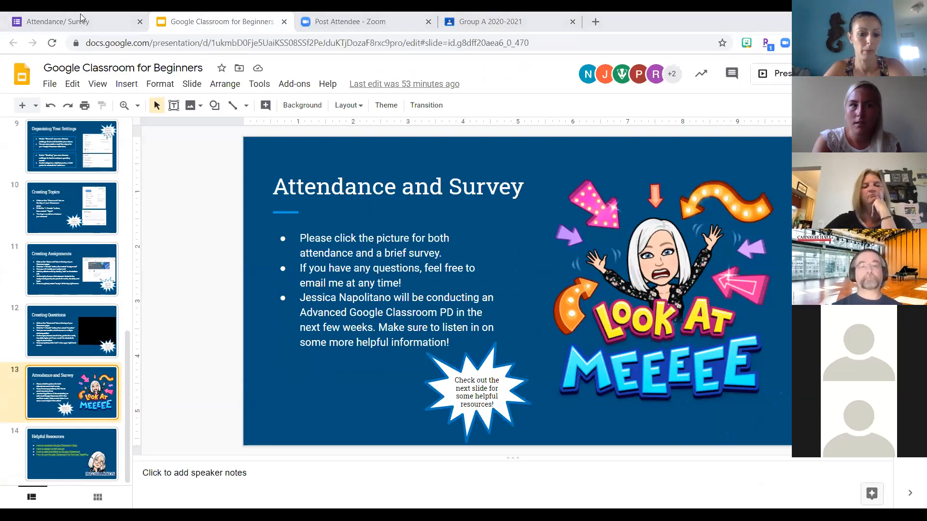
# - Switch to the Attendance/ Survey form in Google Forms, select its web address, and look over the name, course, session and survey questions
pyautogui.click(32, 15)
pyautogui.click(135, 43)
pyautogui.hotkey('ctrl', 'c')
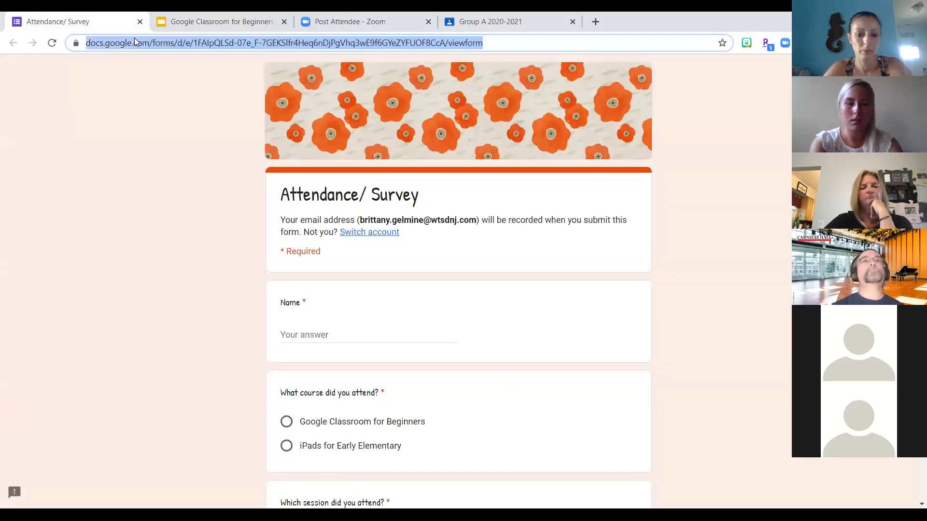
pyautogui.scroll(-2, 189, 282)
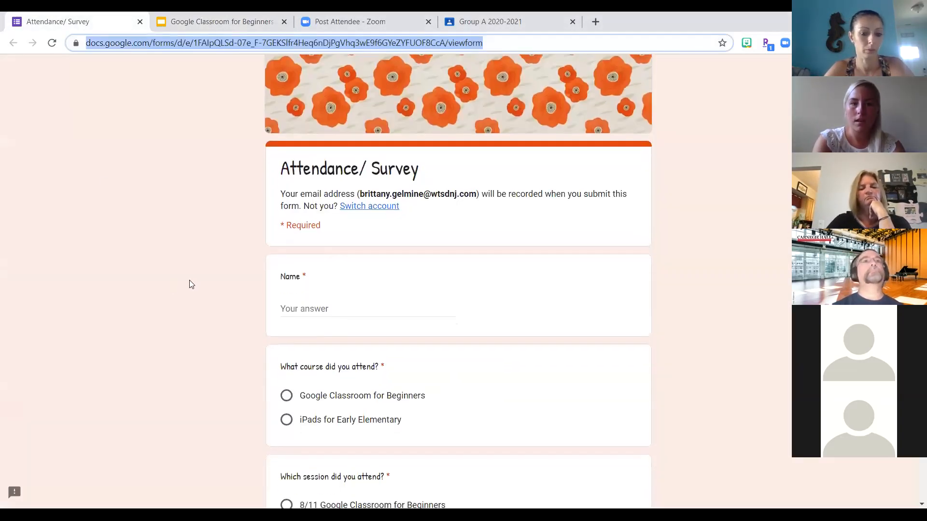
pyautogui.scroll(-4, 190, 284)
pyautogui.scroll(2, 190, 284)
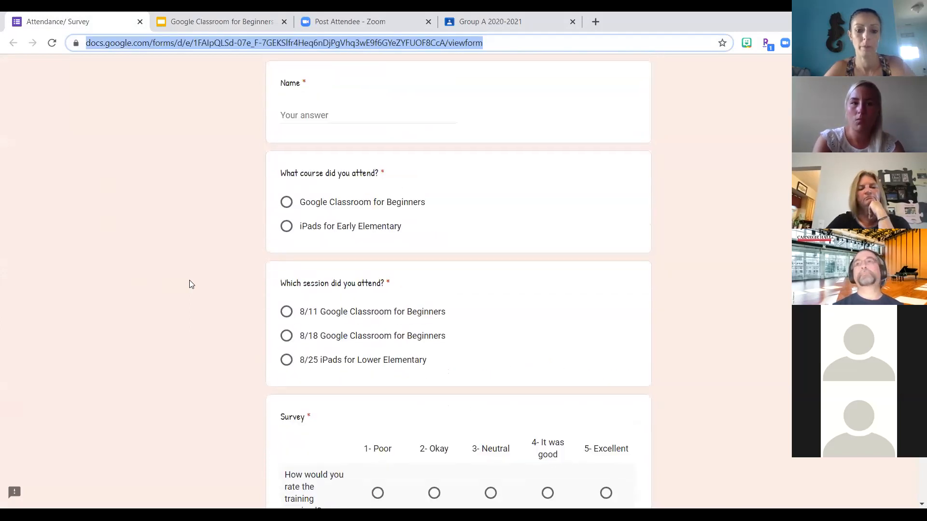
pyautogui.scroll(-3, 190, 284)
pyautogui.scroll(-1, 190, 281)
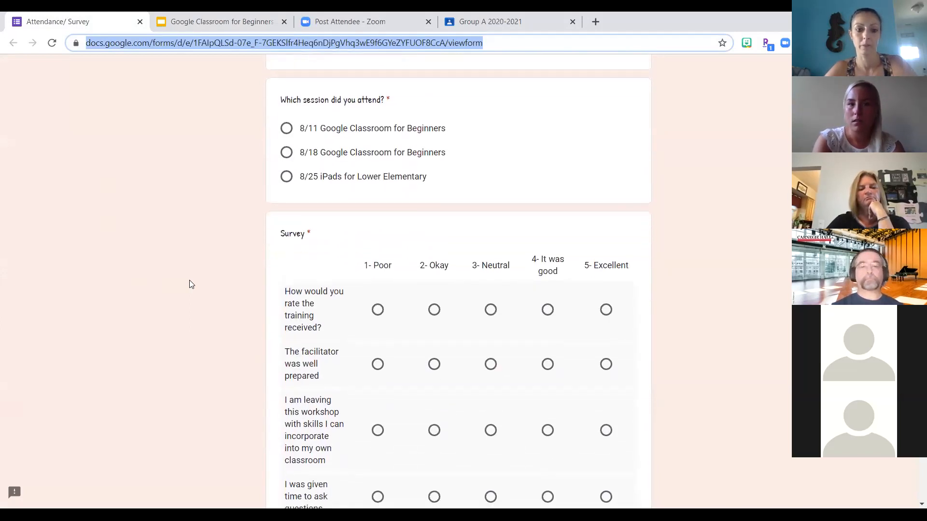
pyautogui.scroll(-2, 189, 284)
pyautogui.scroll(15, 189, 284)
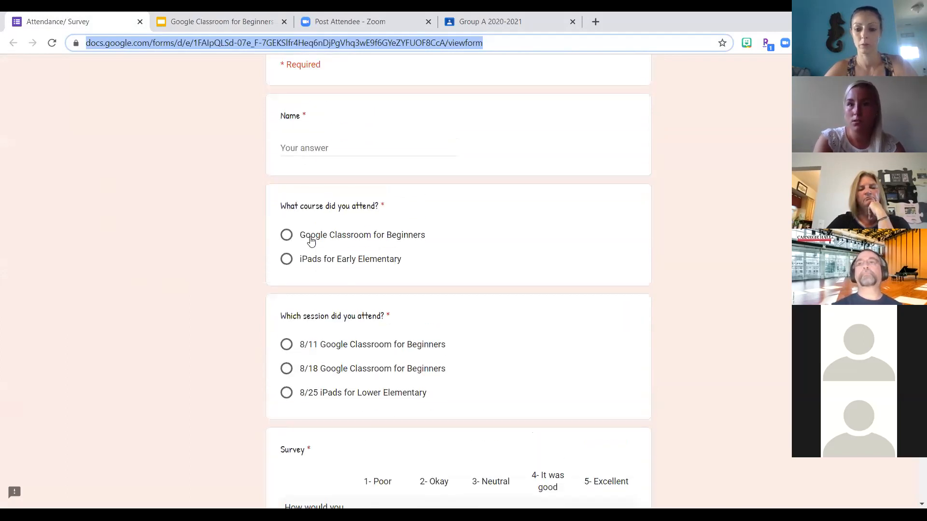
pyautogui.scroll(1, 312, 241)
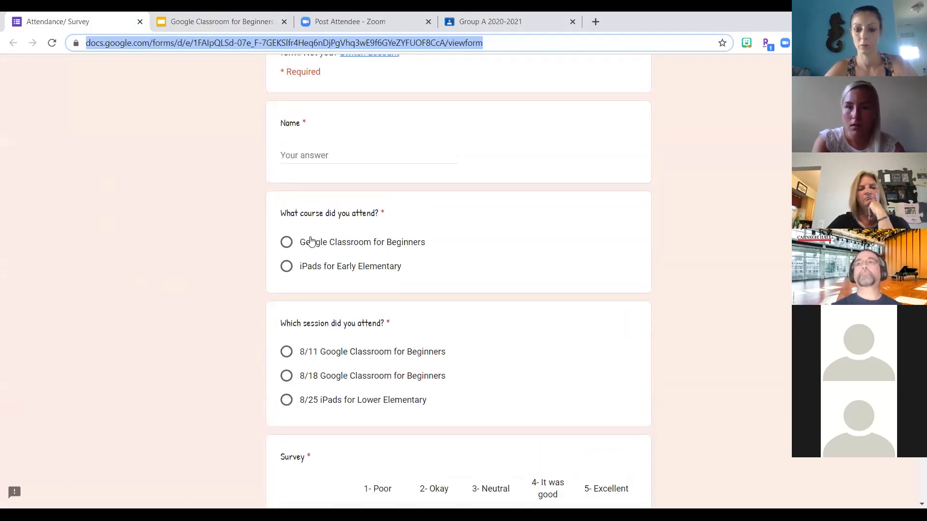
pyautogui.hotkey('ctrl', 'v')
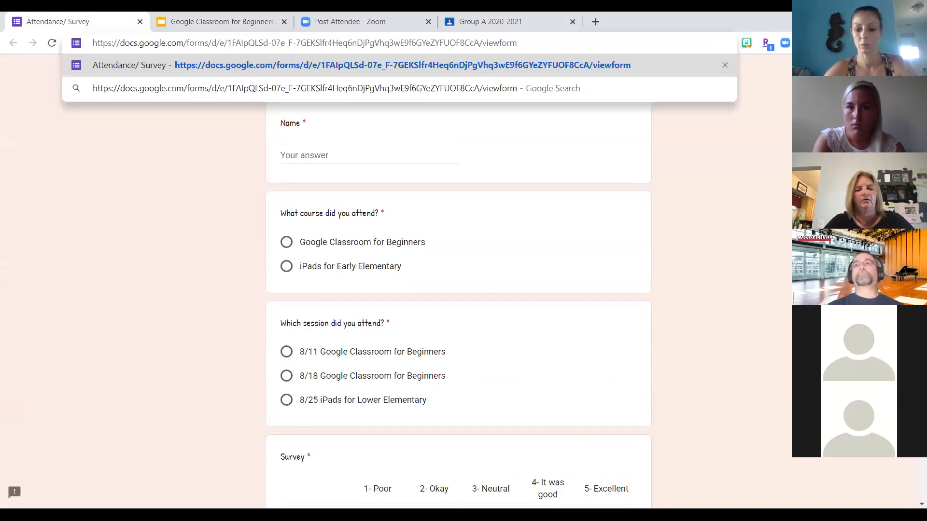
pyautogui.press('Escape')
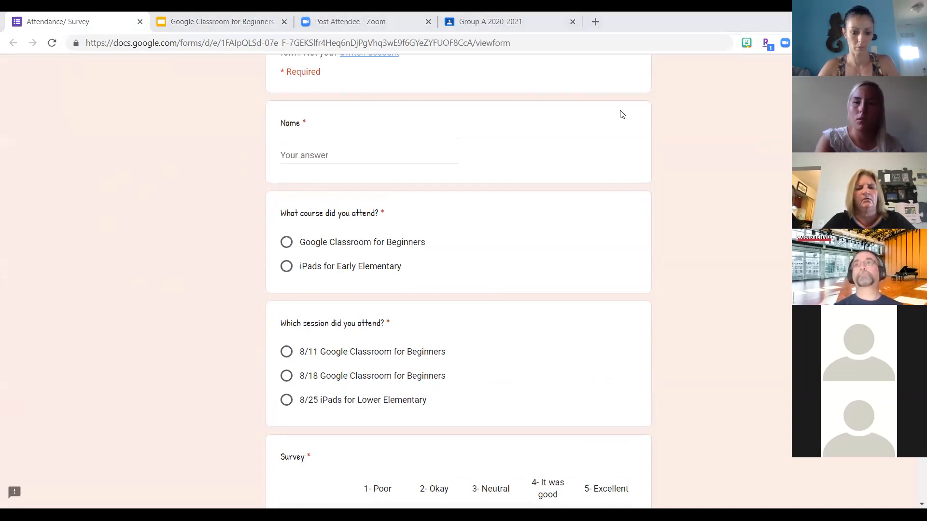
# - Examine the whole Attendance/ Survey form from its header through the survey ratings to the comment question, and return to the beginning
pyautogui.scroll(3, 620, 114)
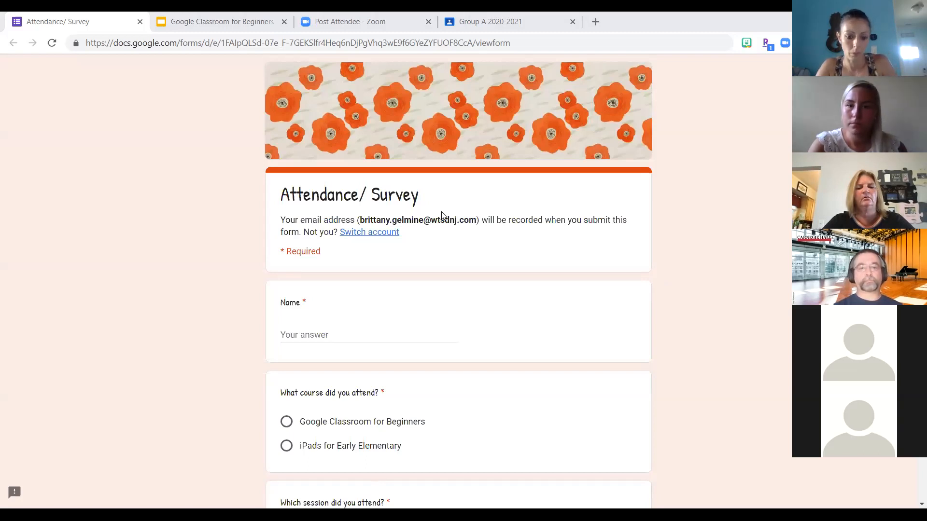
pyautogui.scroll(-1, 461, 272)
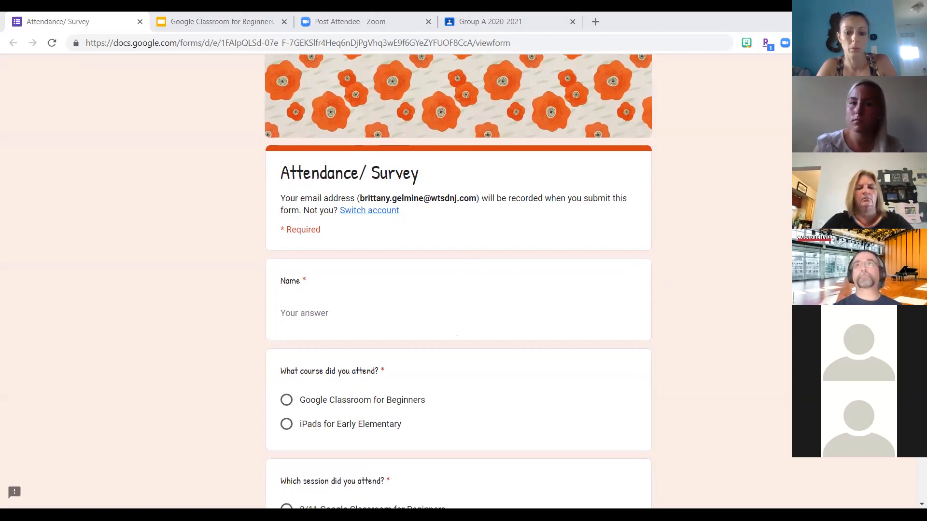
pyautogui.scroll(-13, 181, 358)
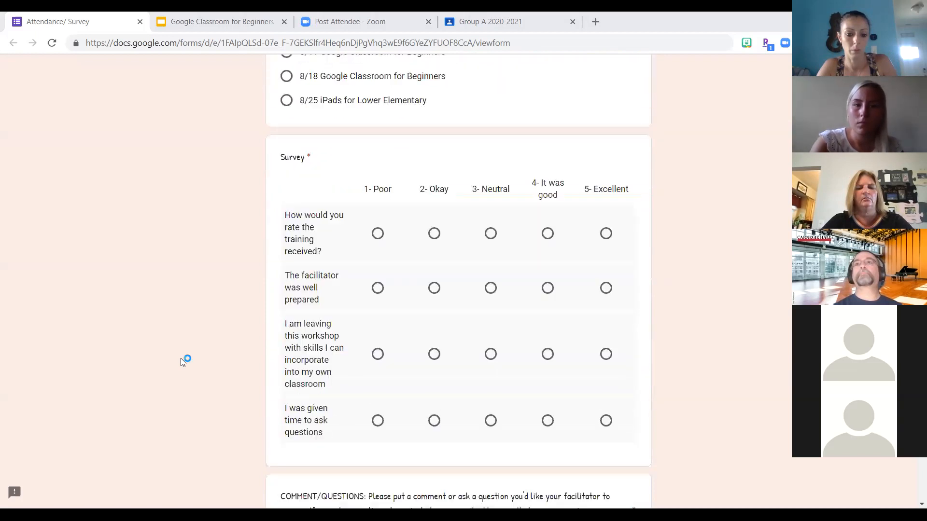
pyautogui.scroll(9, 181, 359)
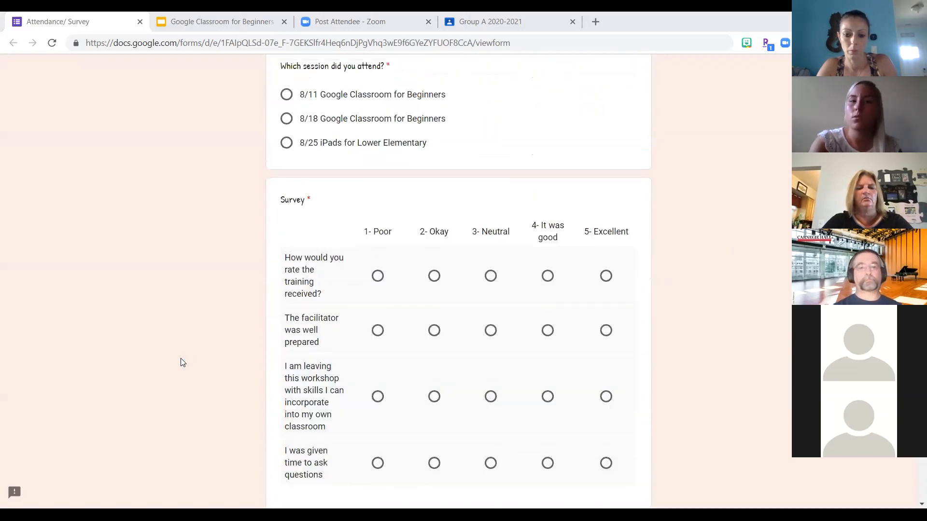
pyautogui.scroll(3, 181, 359)
pyautogui.scroll(-10, 180, 359)
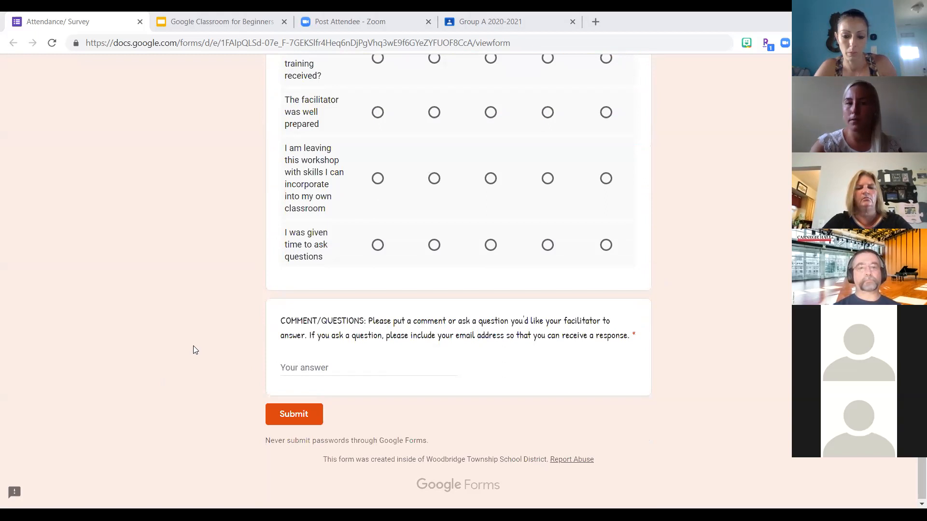
pyautogui.scroll(7, 193, 350)
pyautogui.scroll(-3, 195, 350)
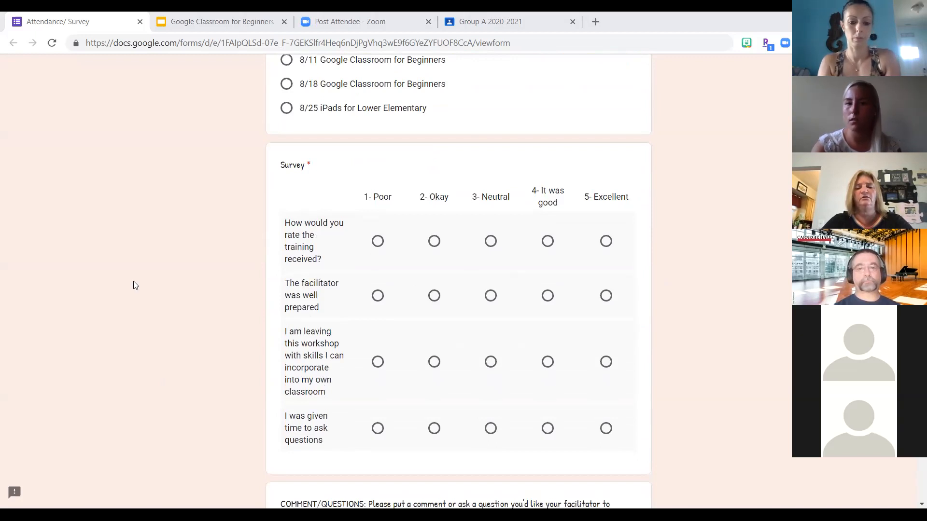
pyautogui.scroll(4, 134, 282)
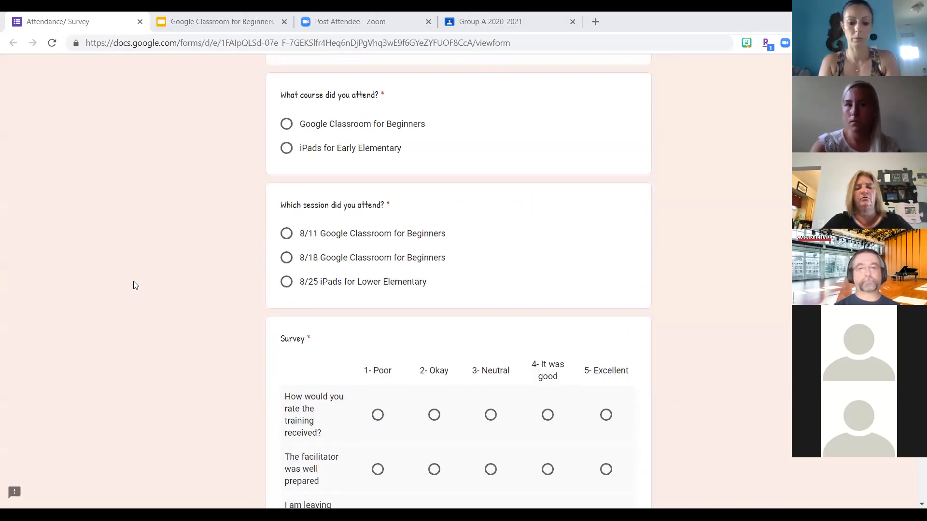
pyautogui.scroll(4, 133, 282)
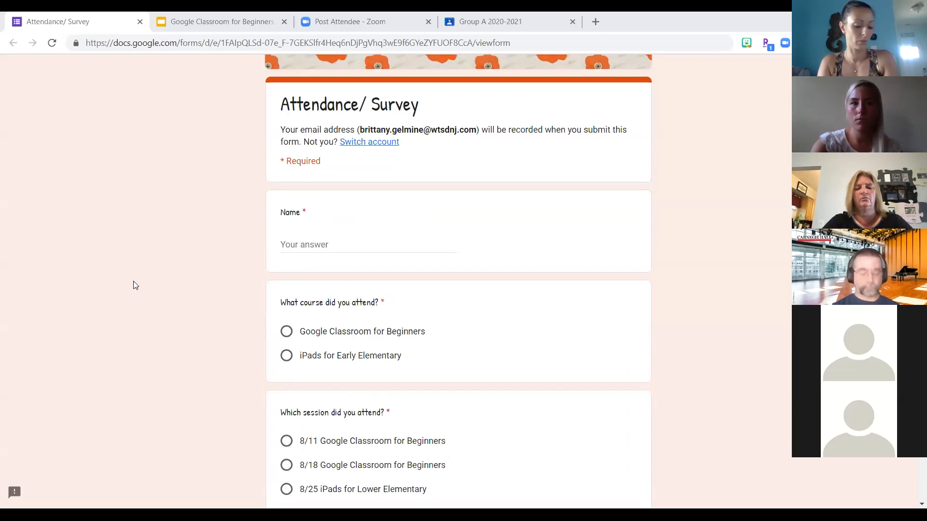
pyautogui.scroll(2, 133, 282)
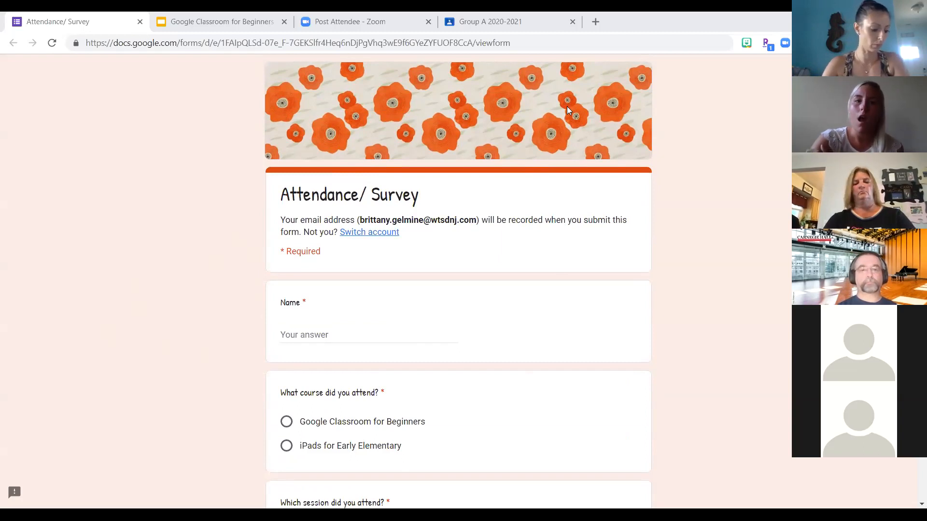
# - Switch back to the Group A 2020-2021 class in Google Classroom, view its Classwork topics, and return to the Stream
pyautogui.click(513, 31)
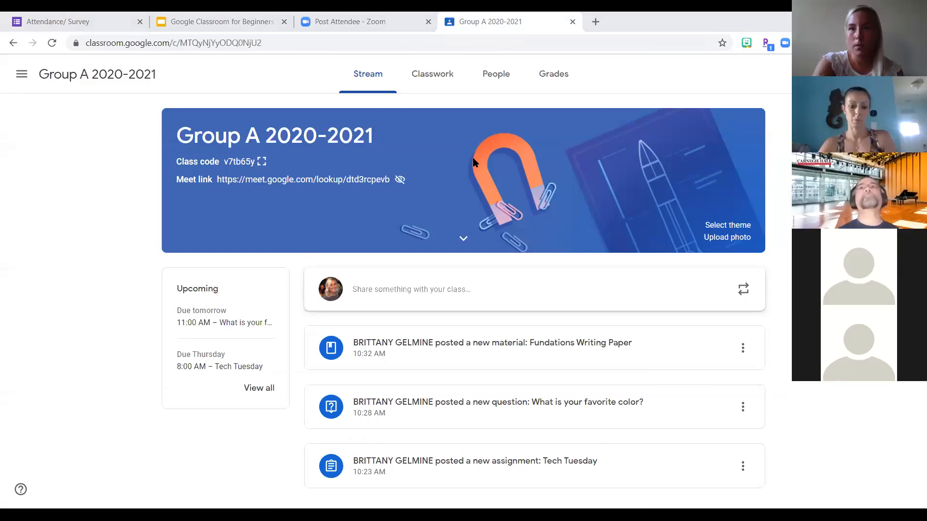
pyautogui.click(433, 74)
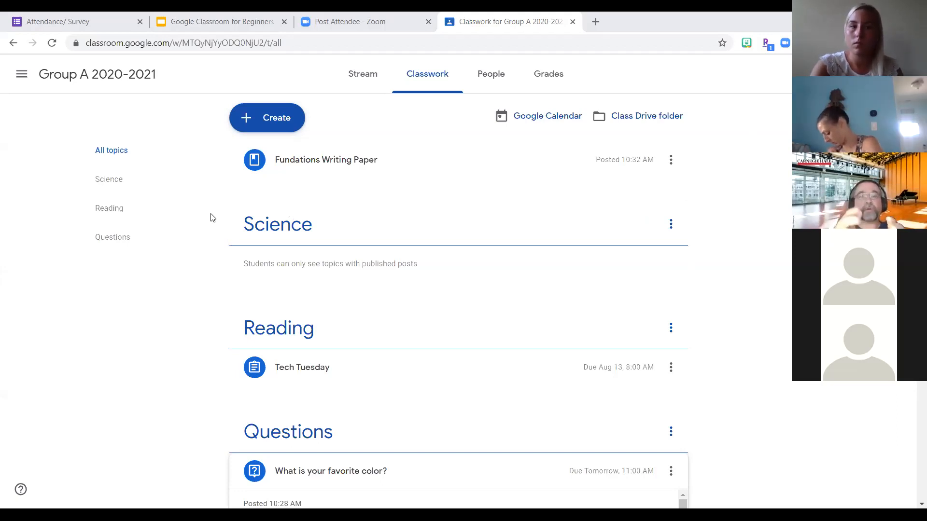
pyautogui.click(357, 82)
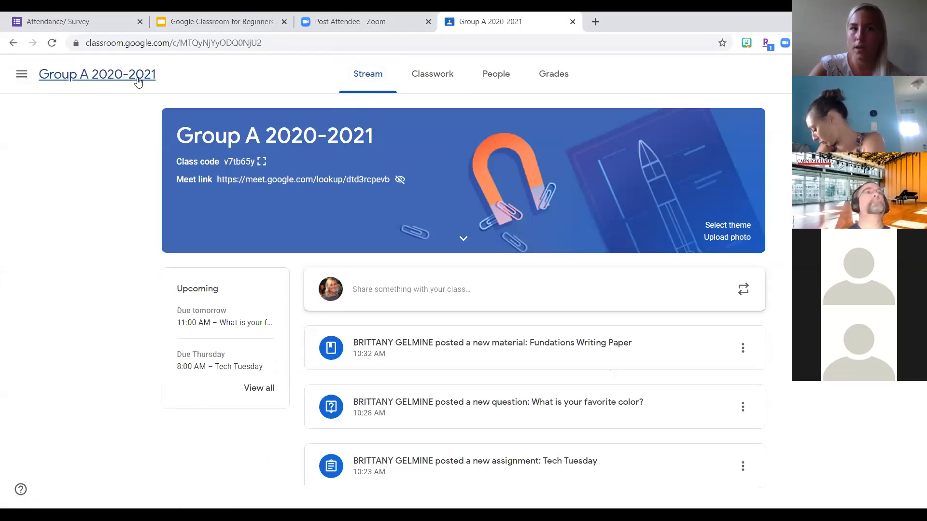
# - Go to the overview of all classes and view the move, edit, copy and archive options of Group A 2020-2021
pyautogui.click(22, 75)
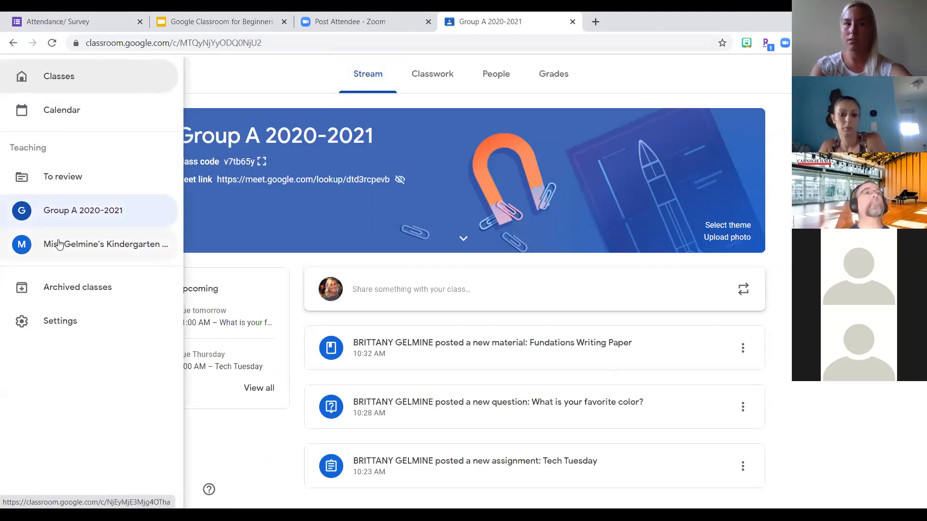
pyautogui.click(65, 77)
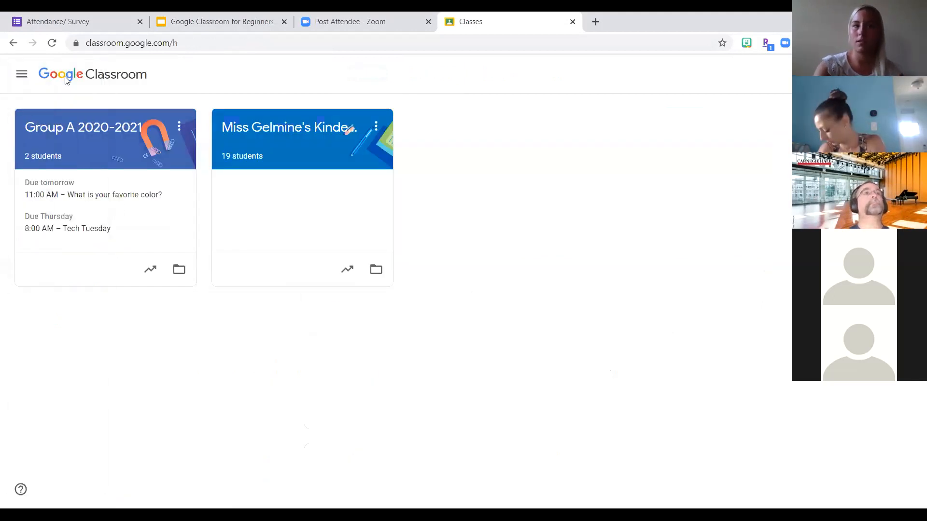
pyautogui.click(181, 130)
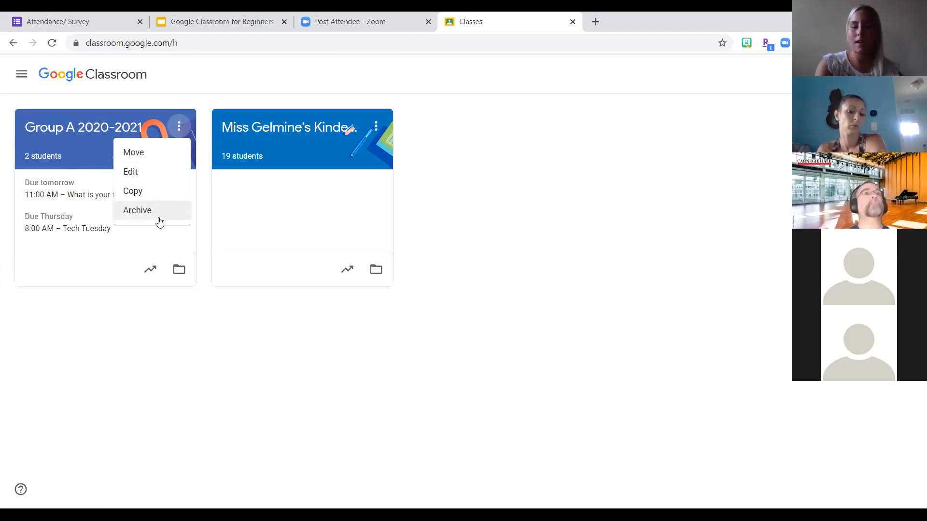
pyautogui.click(581, 198)
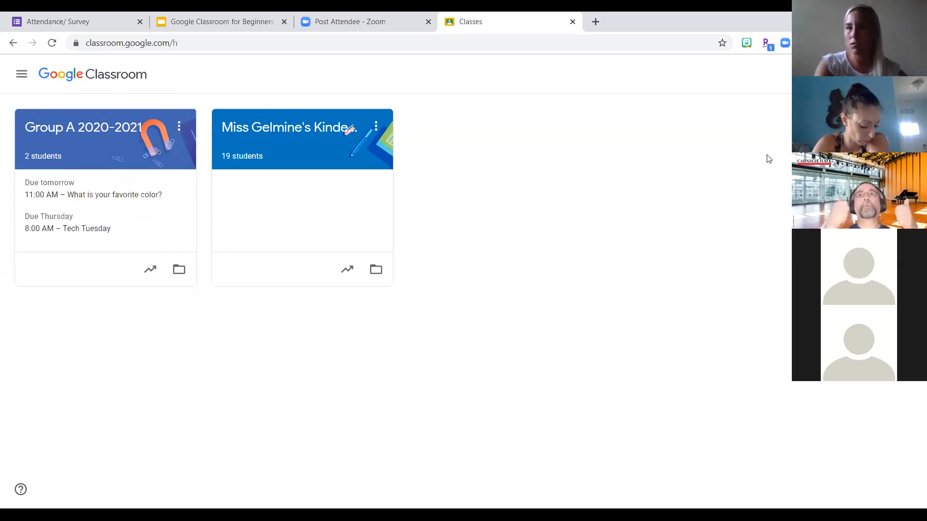
# - Create a new class named Tech Tuesday, leaving the section, subject and room empty
pyautogui.click(843, 74)
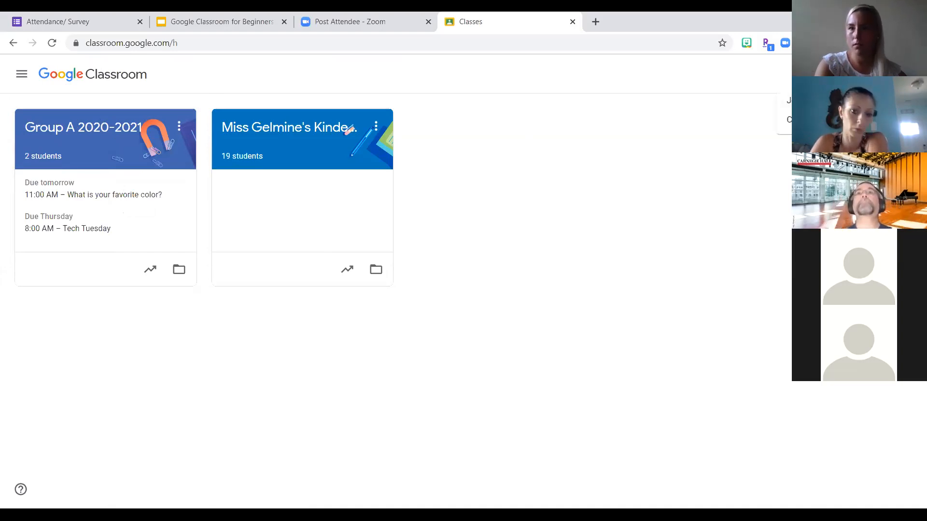
pyautogui.click(816, 120)
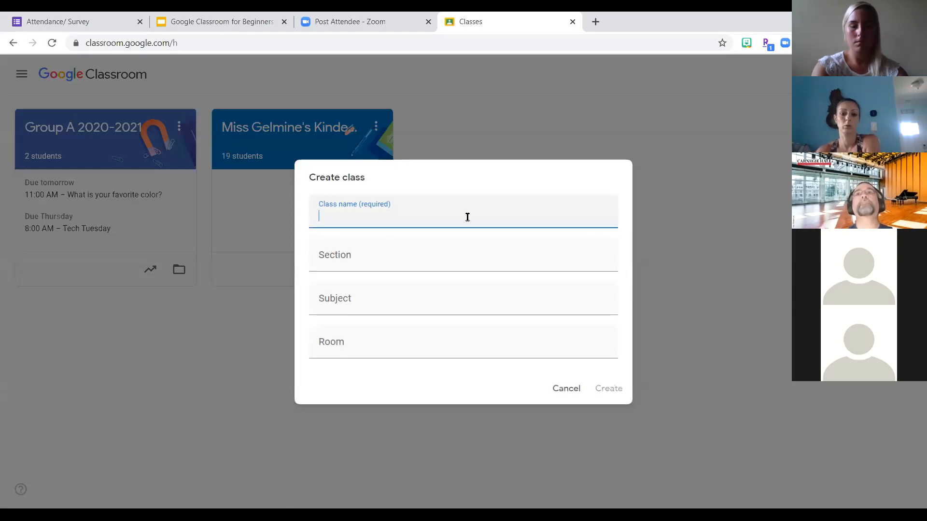
pyautogui.write('Tech Tue')
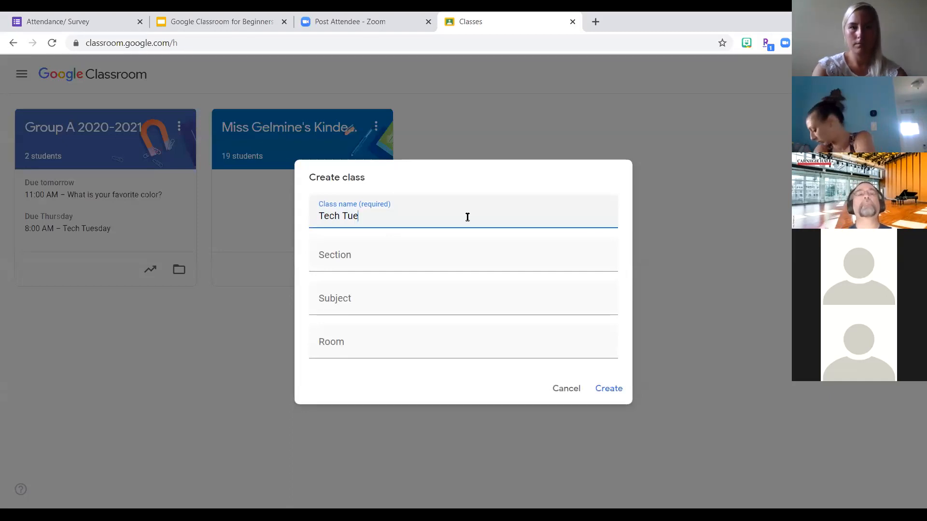
pyautogui.write('sday')
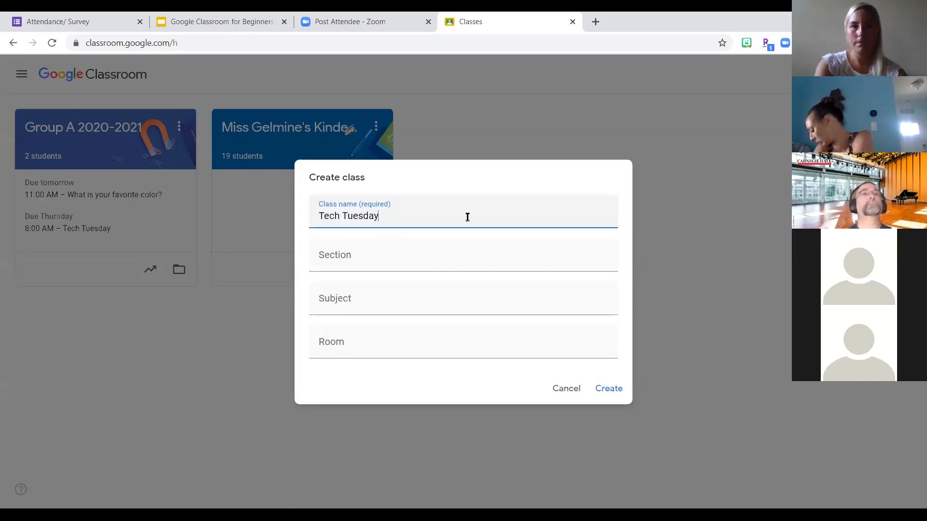
pyautogui.click(607, 389)
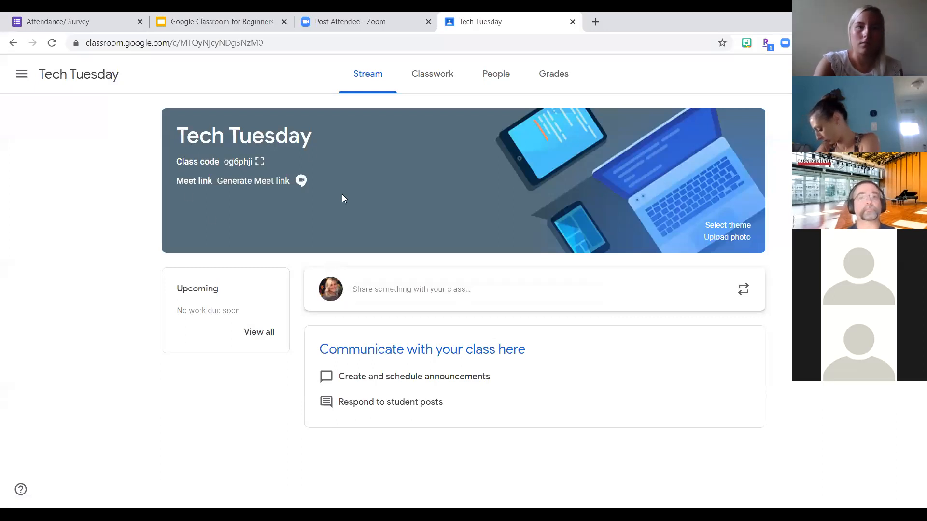
# - Return to the overview of all classes and archive the Tech Tuesday class
pyautogui.click(25, 80)
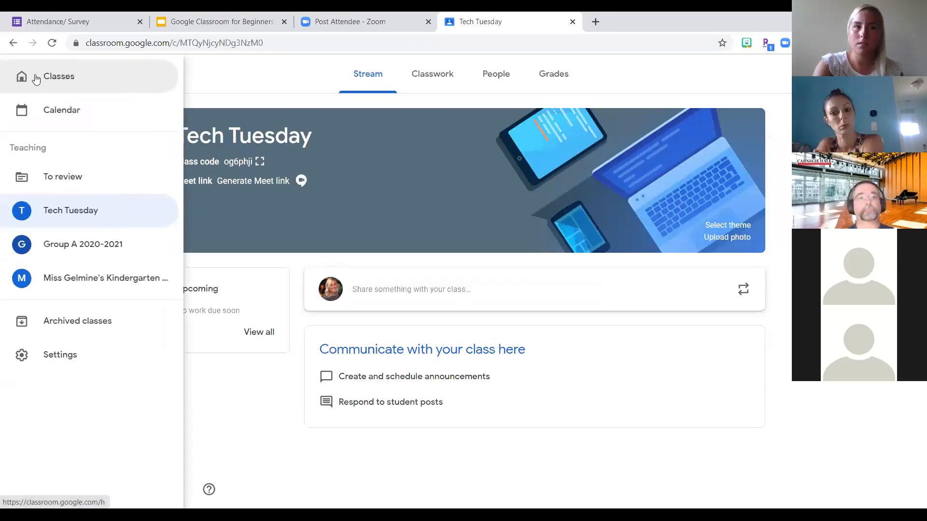
pyautogui.click(46, 80)
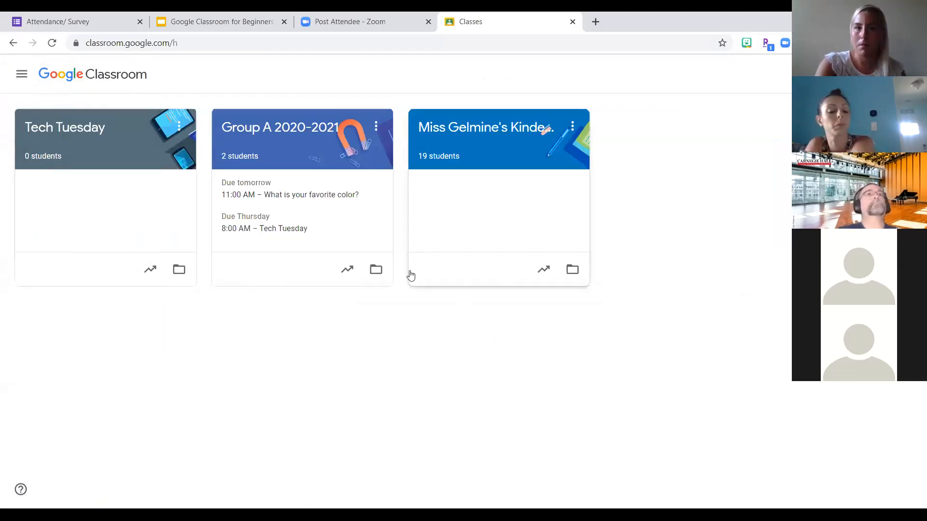
pyautogui.click(179, 127)
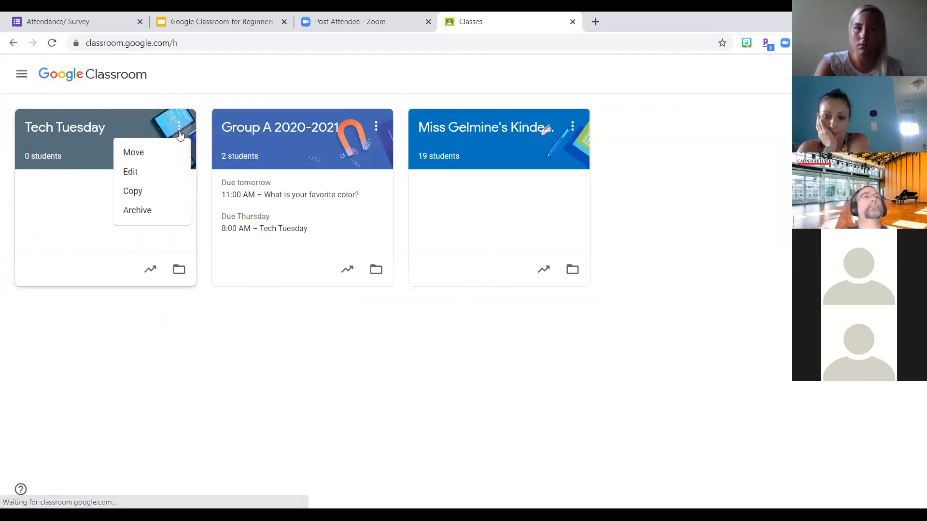
pyautogui.click(137, 211)
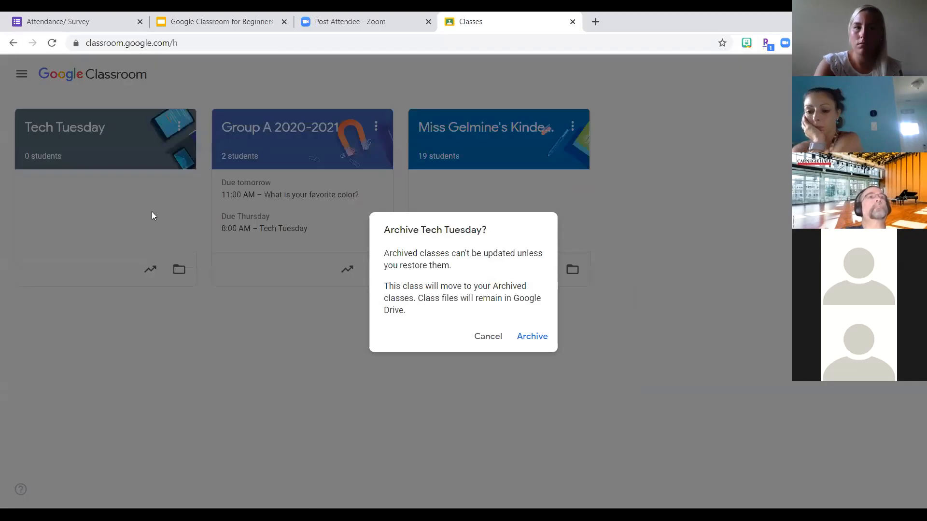
pyautogui.click(531, 338)
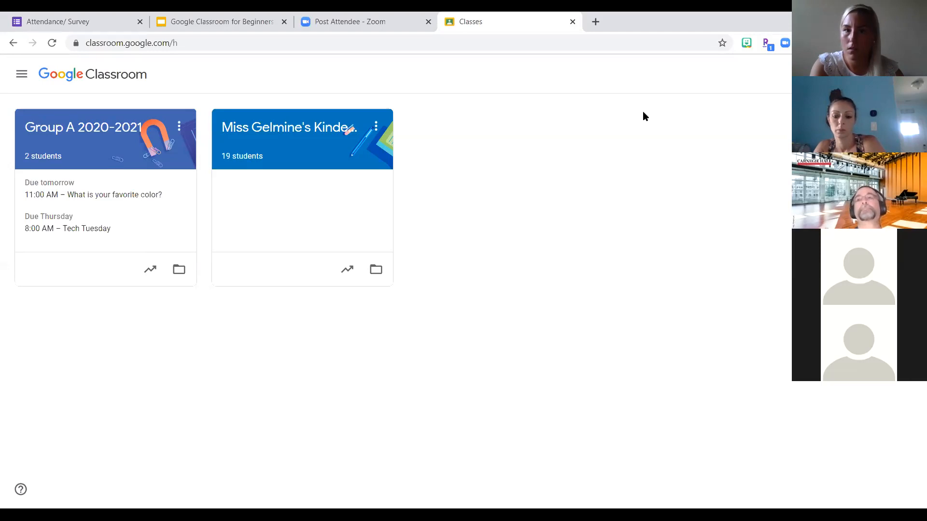
pyautogui.click(19, 22)
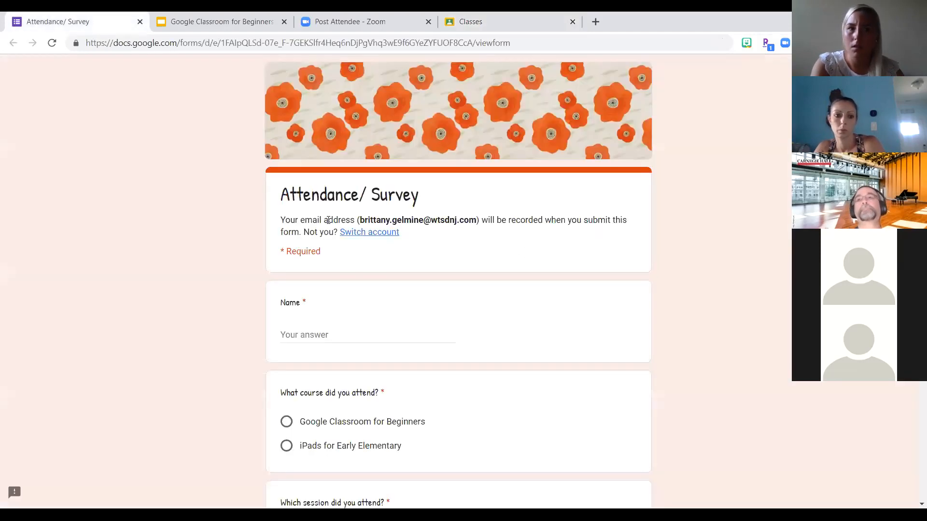
pyautogui.click(273, 24)
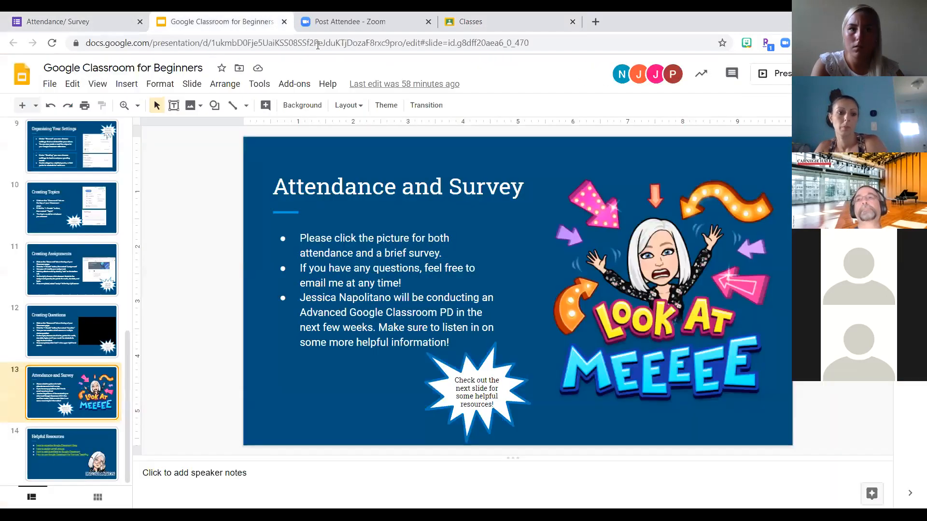
pyautogui.click(300, 29)
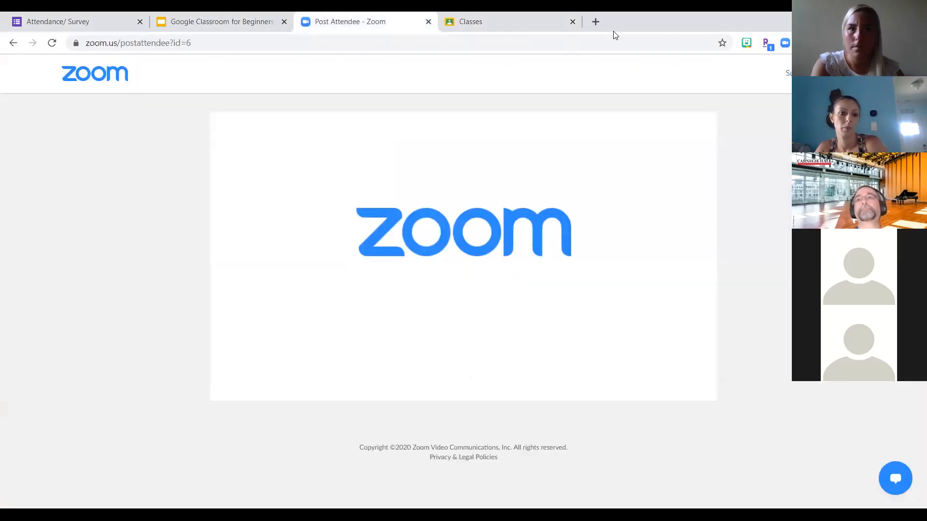
# - Go to Google Forms in a new browser tab and open the recent Attendance/ Survey form for editing
pyautogui.click(595, 21)
pyautogui.click(874, 92)
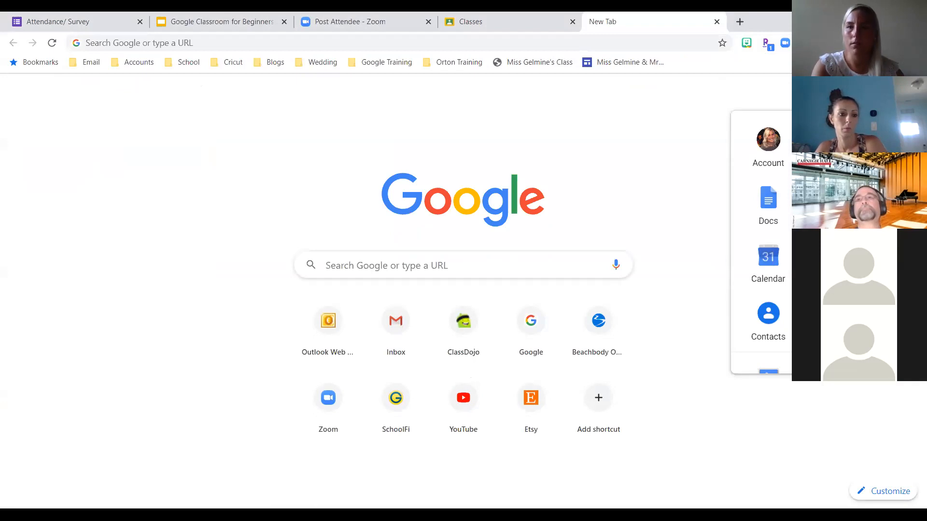
pyautogui.click(751, 135)
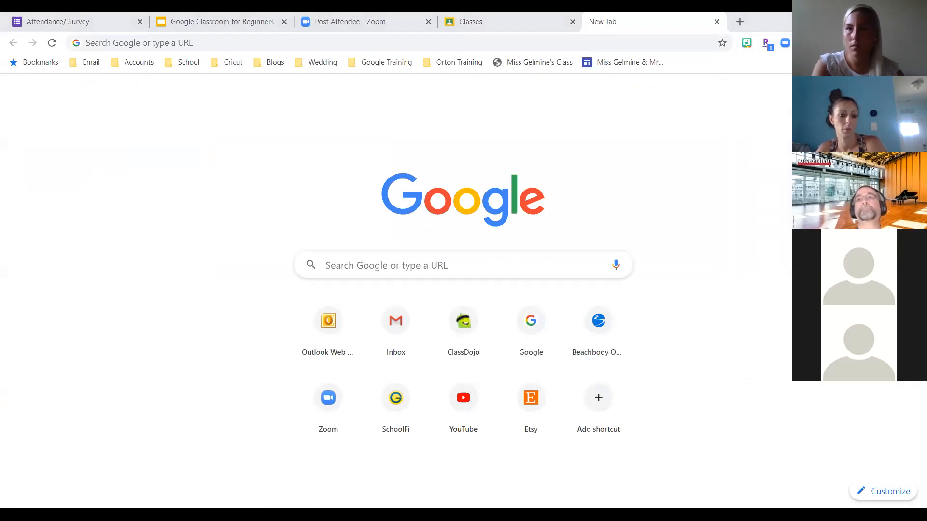
pyautogui.click(875, 92)
pyautogui.scroll(-1, 869, 251)
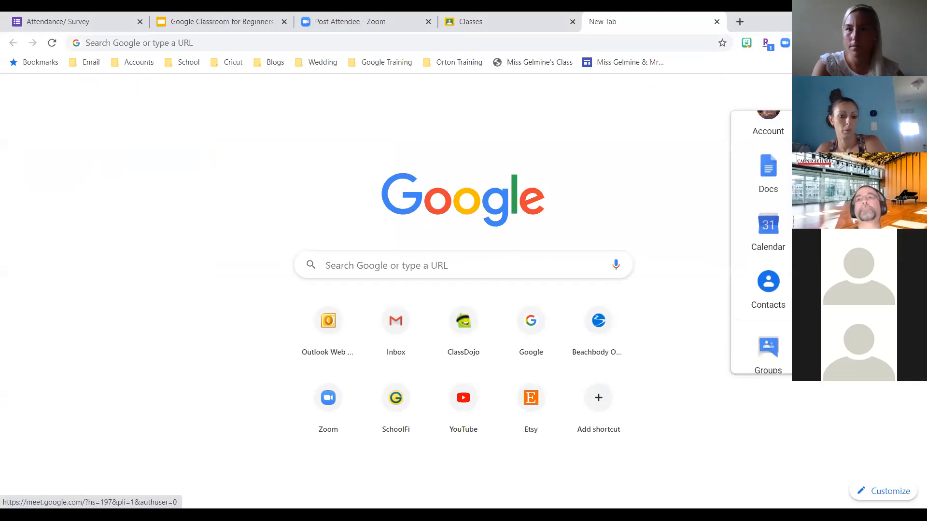
pyautogui.click(827, 289)
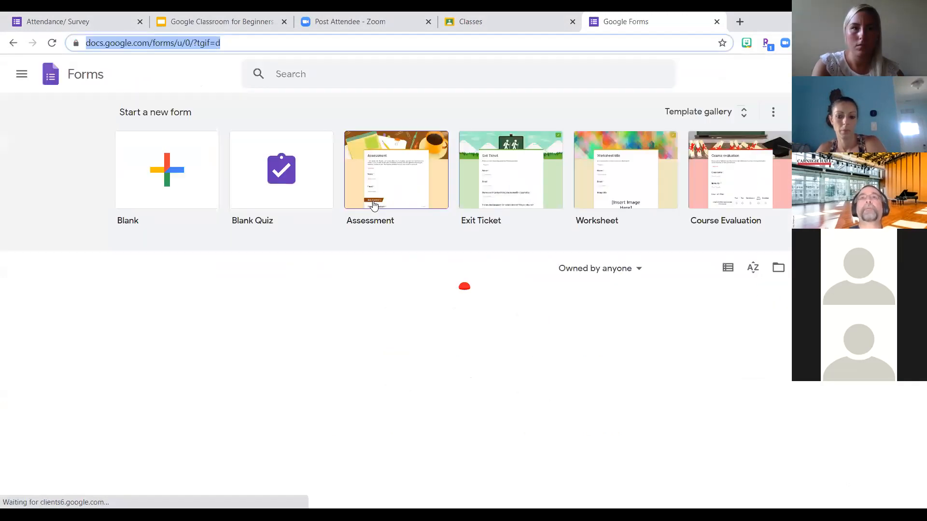
pyautogui.scroll(-3, 180, 341)
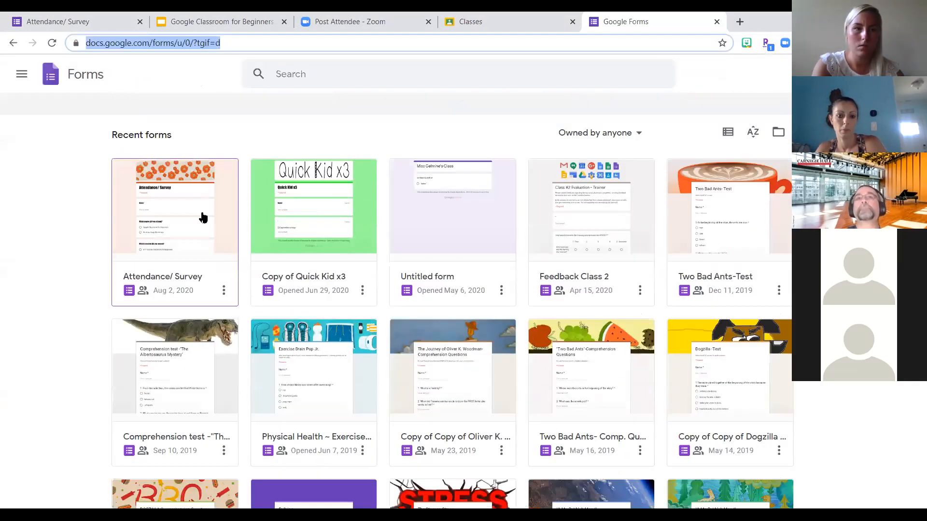
pyautogui.click(468, 289)
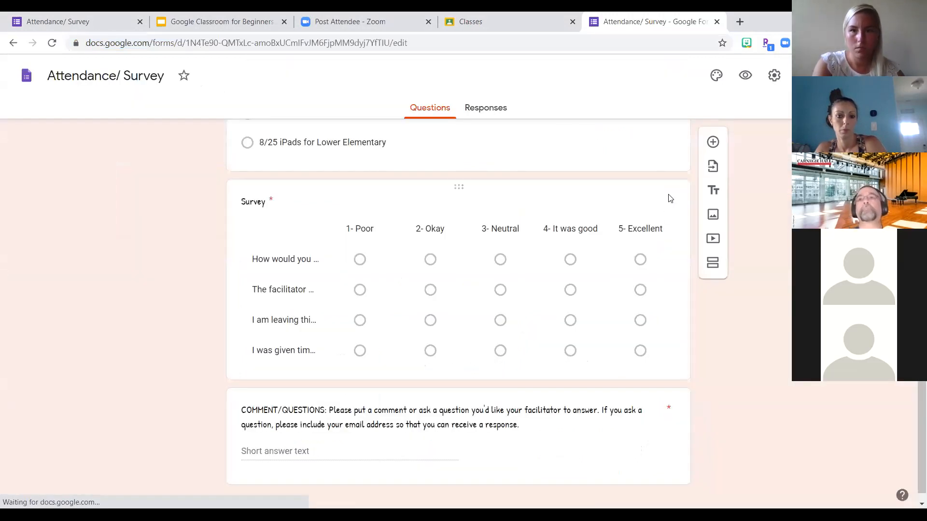
# - Delete the Survey multiple choice grid question from the Attendance/ Survey form
pyautogui.click(643, 203)
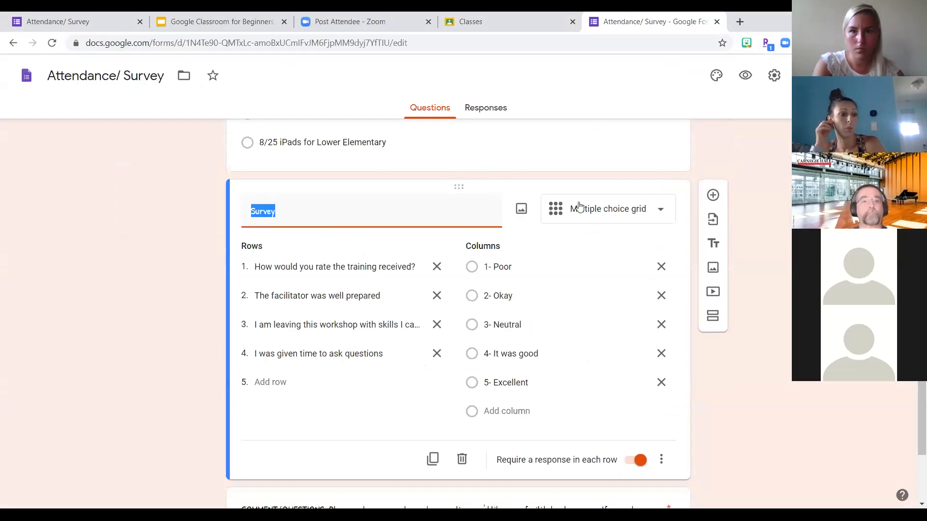
pyautogui.scroll(-2, 685, 280)
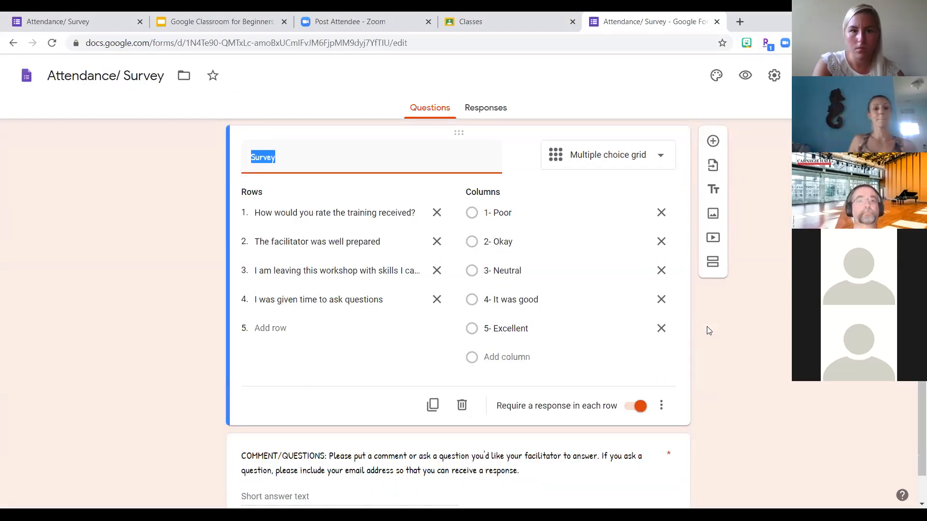
pyautogui.click(661, 348)
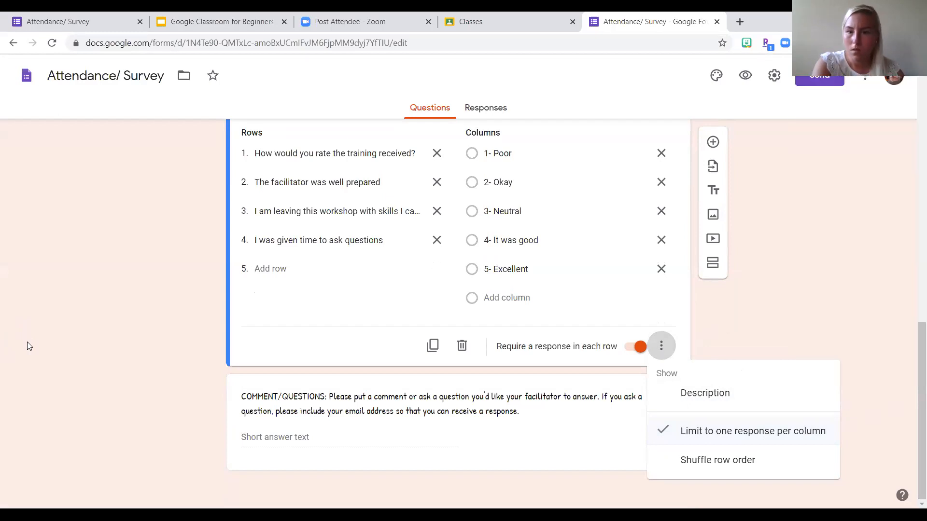
pyautogui.click(462, 348)
pyautogui.click(462, 348)
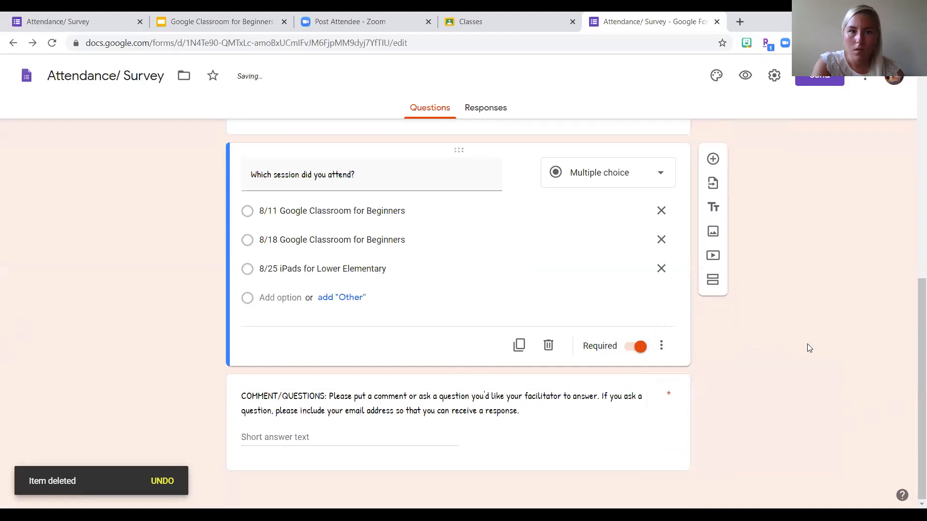
# - View the form's email and embed sending options, copy its shortened link, and close the sending dialog
pyautogui.scroll(2, 809, 347)
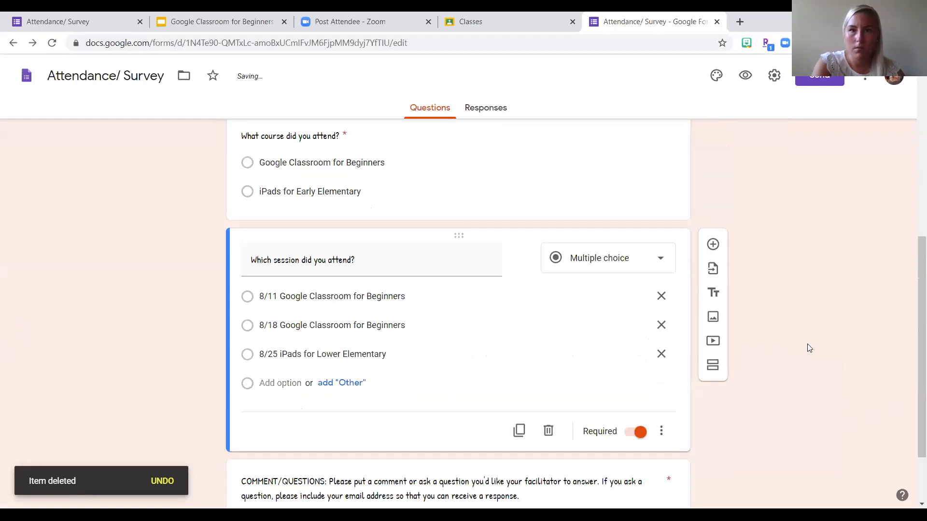
pyautogui.scroll(7, 809, 348)
pyautogui.click(865, 78)
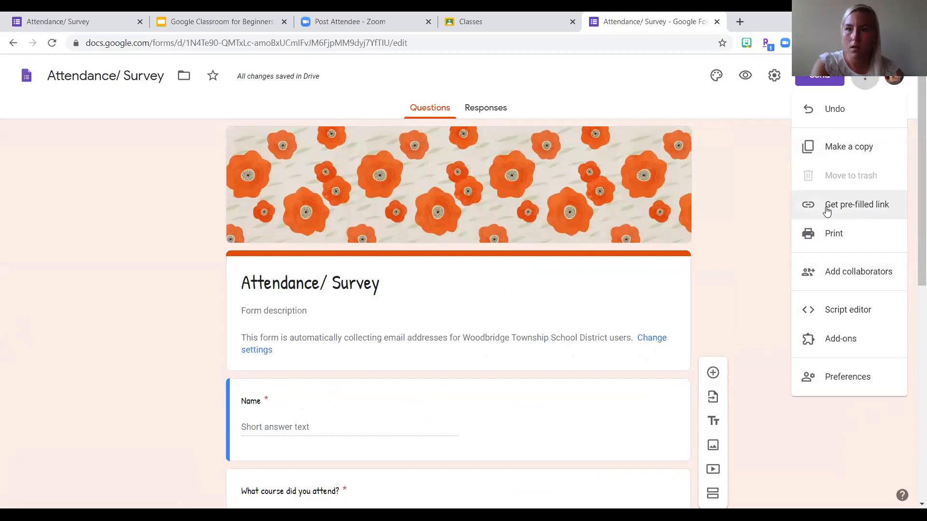
pyautogui.press('Escape')
pyautogui.click(821, 81)
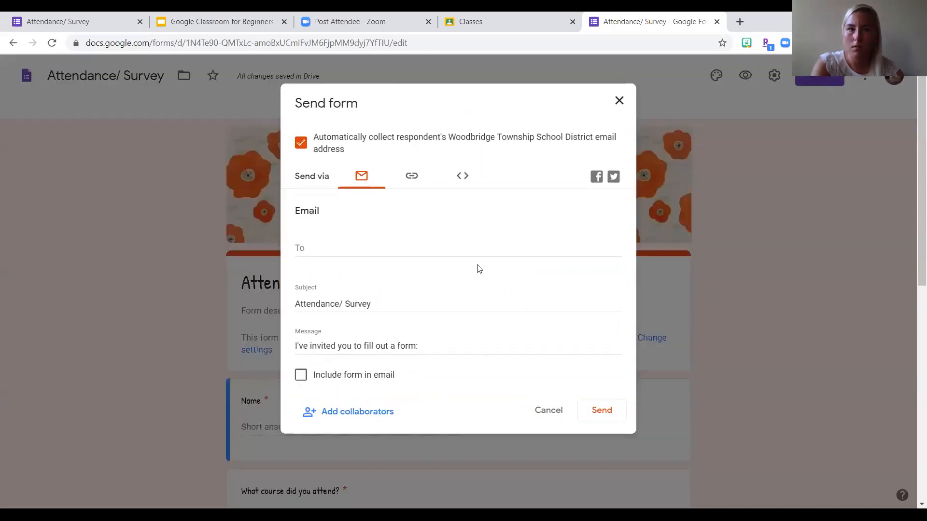
pyautogui.click(463, 178)
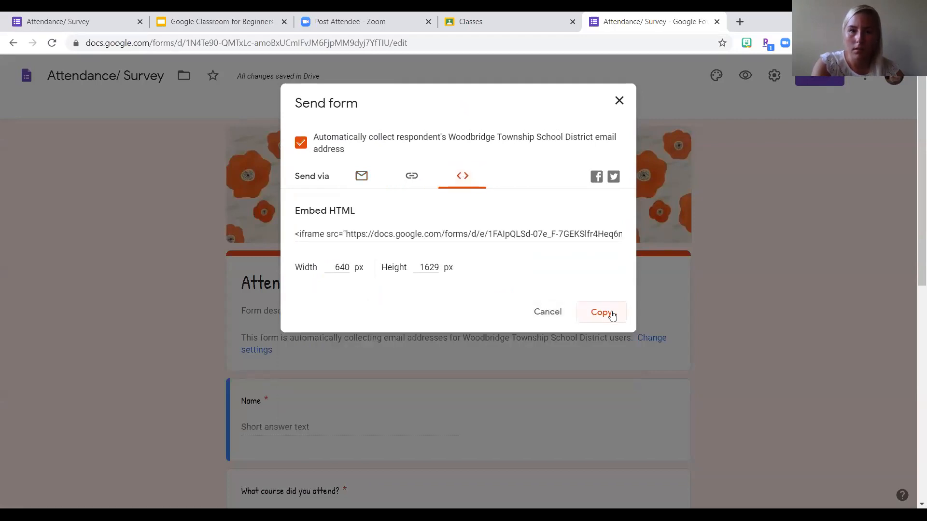
pyautogui.click(411, 185)
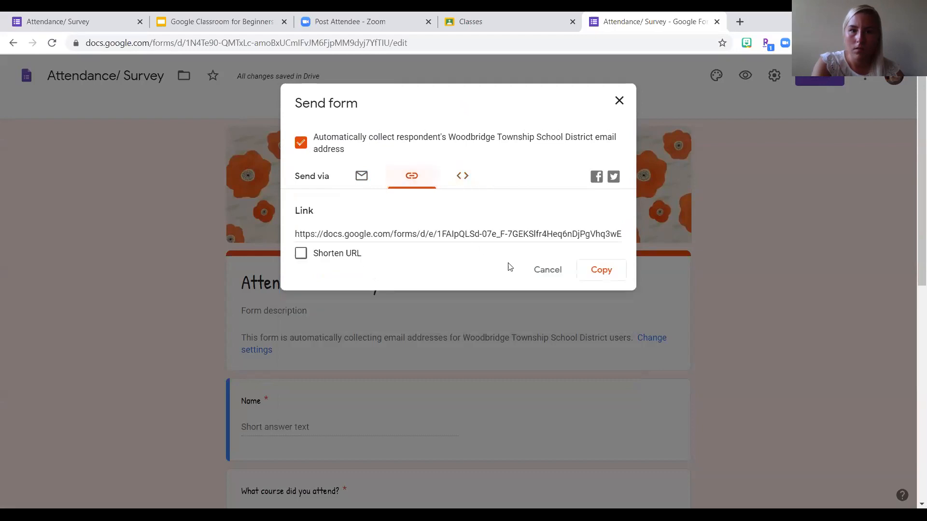
pyautogui.click(301, 254)
pyautogui.click(601, 270)
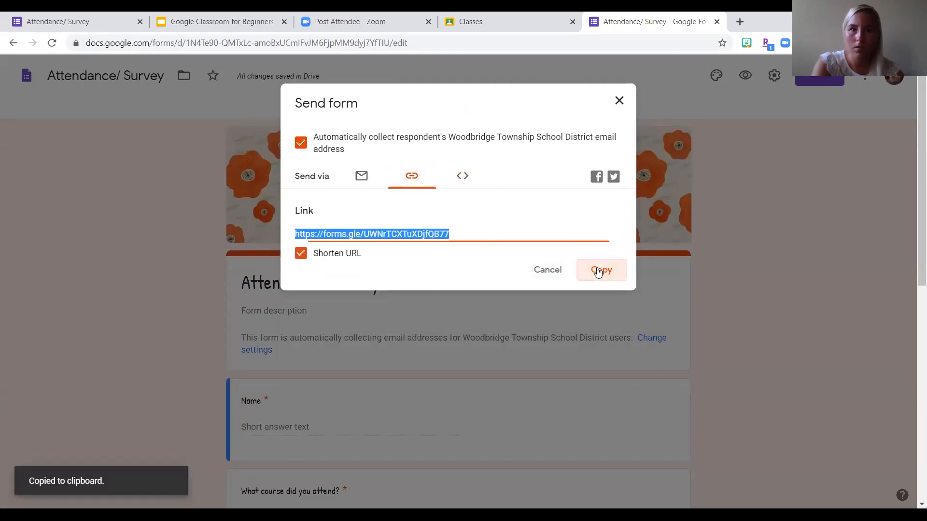
pyautogui.click(743, 14)
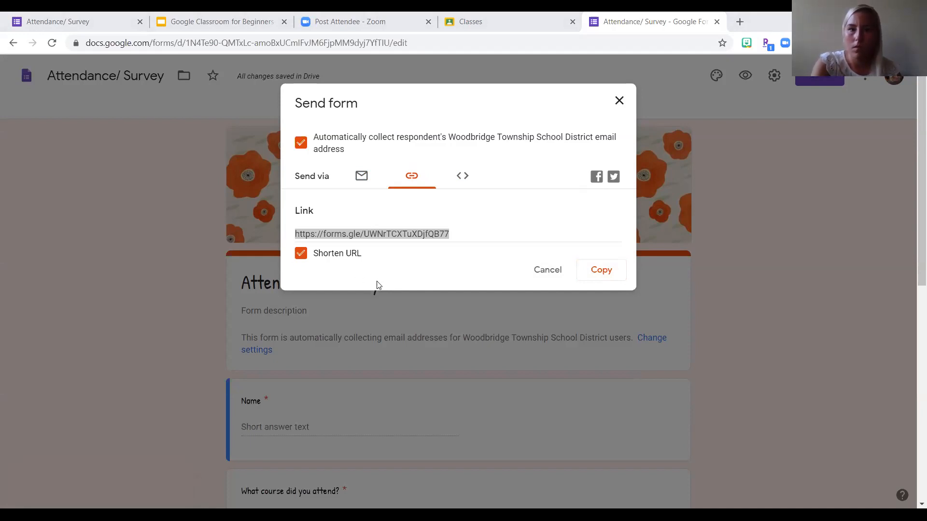
pyautogui.click(551, 274)
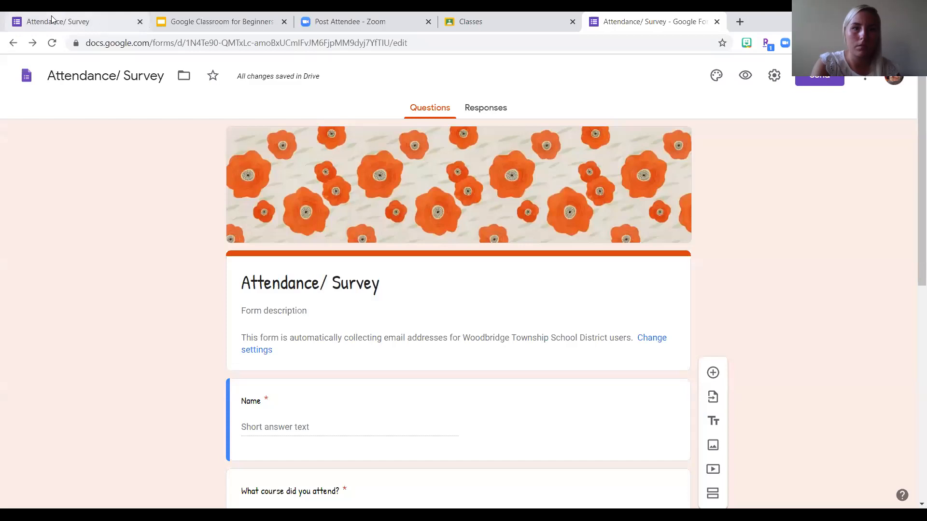
# - Switch to the respondent view of the Attendance/ Survey form, reload it, and look through its questions
pyautogui.click(47, 15)
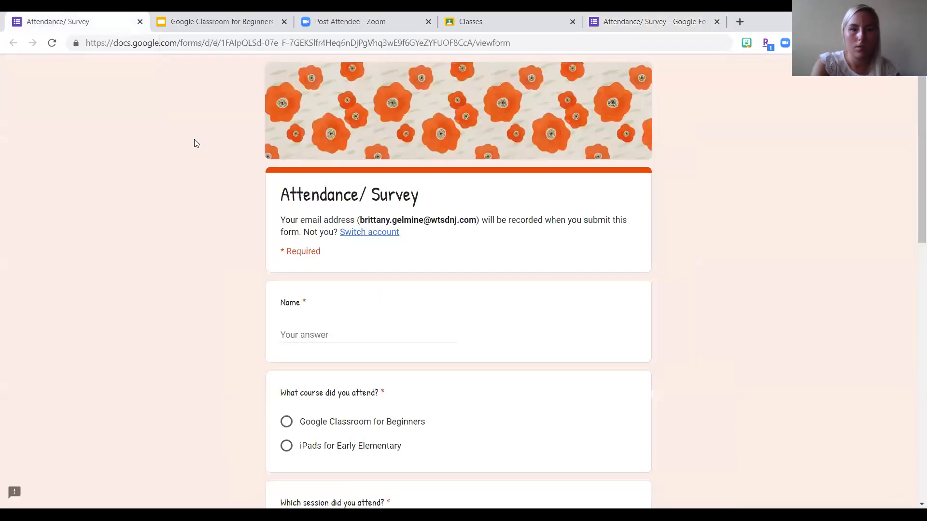
pyautogui.scroll(-6, 194, 140)
pyautogui.scroll(1, 194, 140)
pyautogui.scroll(1, 195, 140)
pyautogui.click(52, 42)
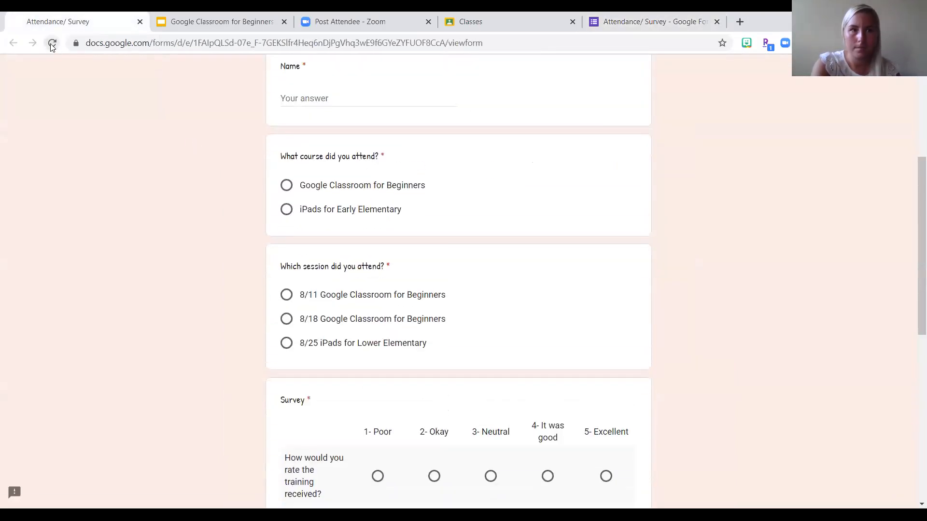
pyautogui.scroll(-2, 139, 334)
pyautogui.scroll(6, 139, 334)
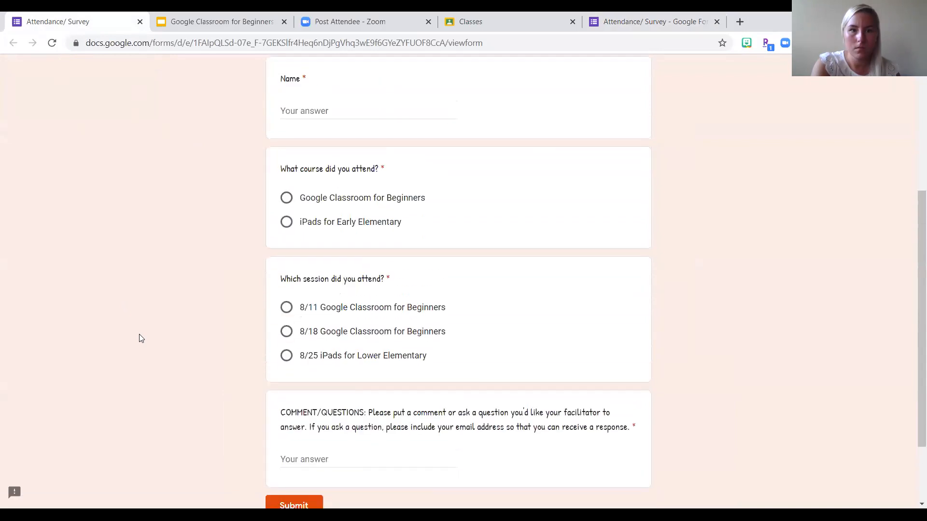
# - Revisit the Google Classroom class overview and switch to the Google Classroom for Beginners slides at the Attendance and Survey slide
pyautogui.click(558, 29)
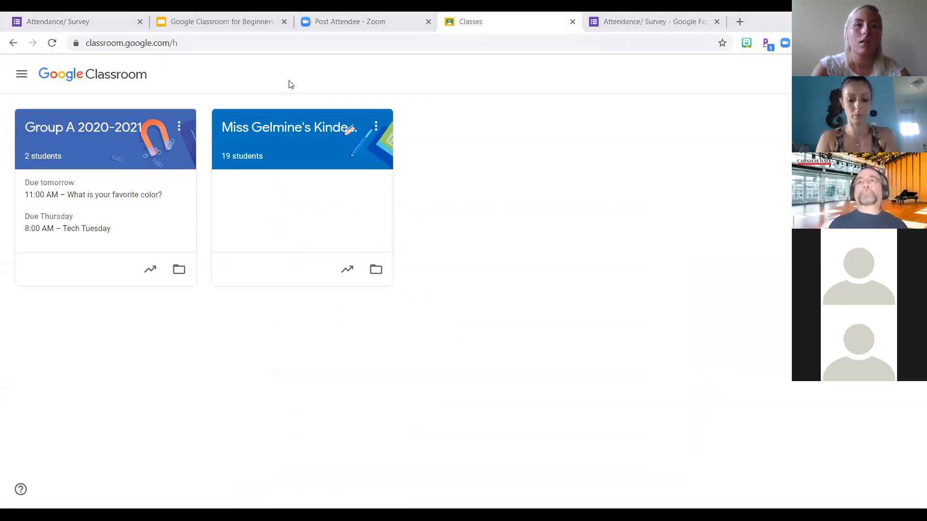
pyautogui.click(198, 21)
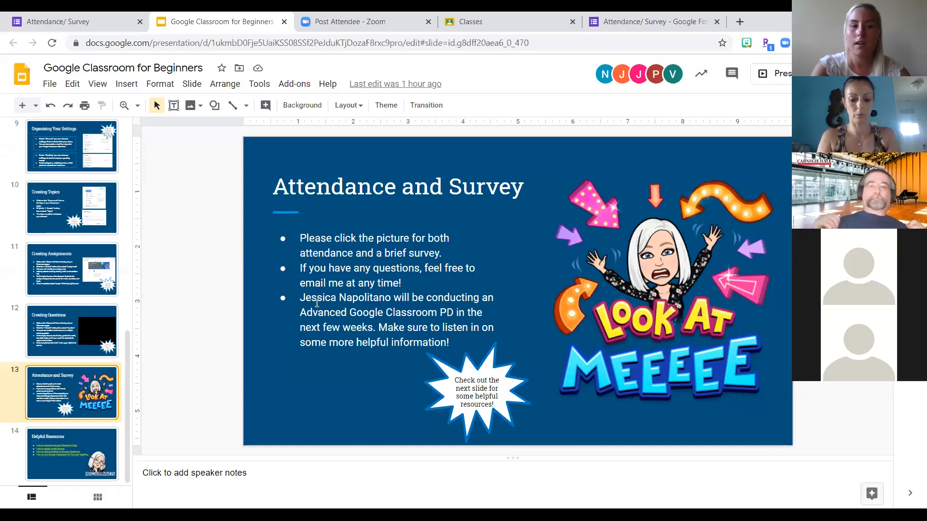